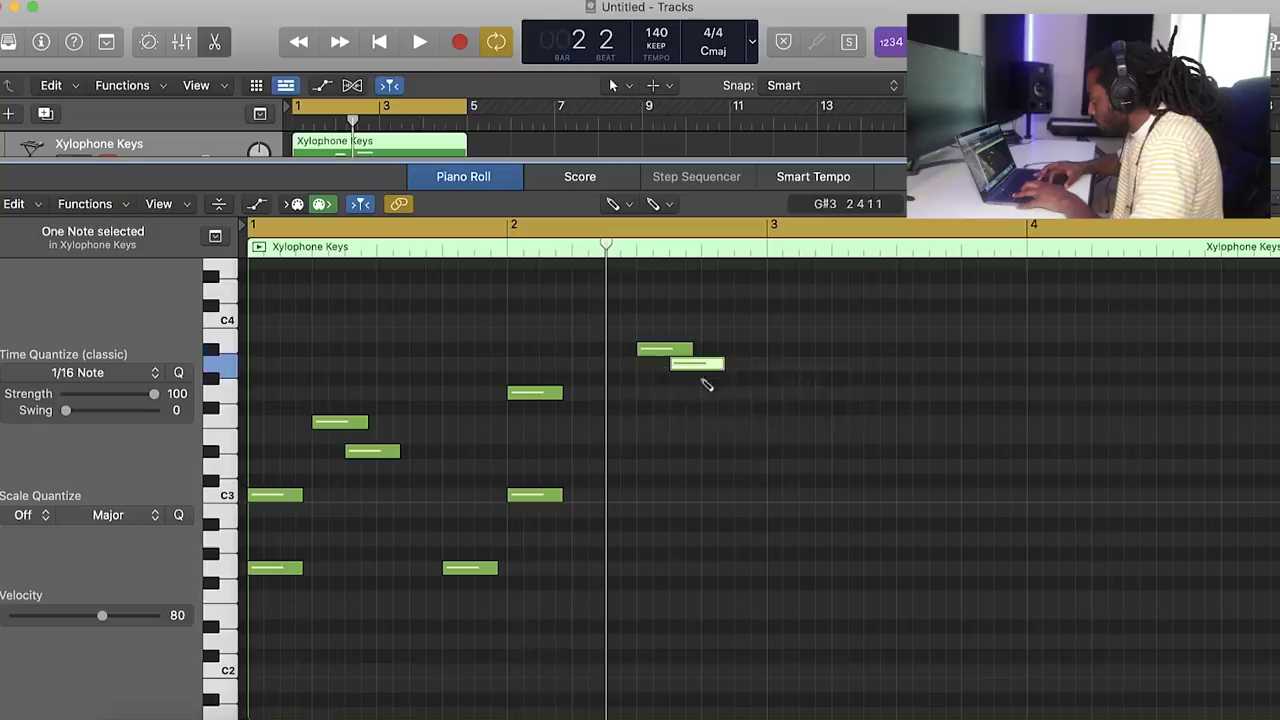
# Add a G3 note at beat 4 of bar 2 to finish the descending phrase and play the loop
pyautogui.click(715, 422)
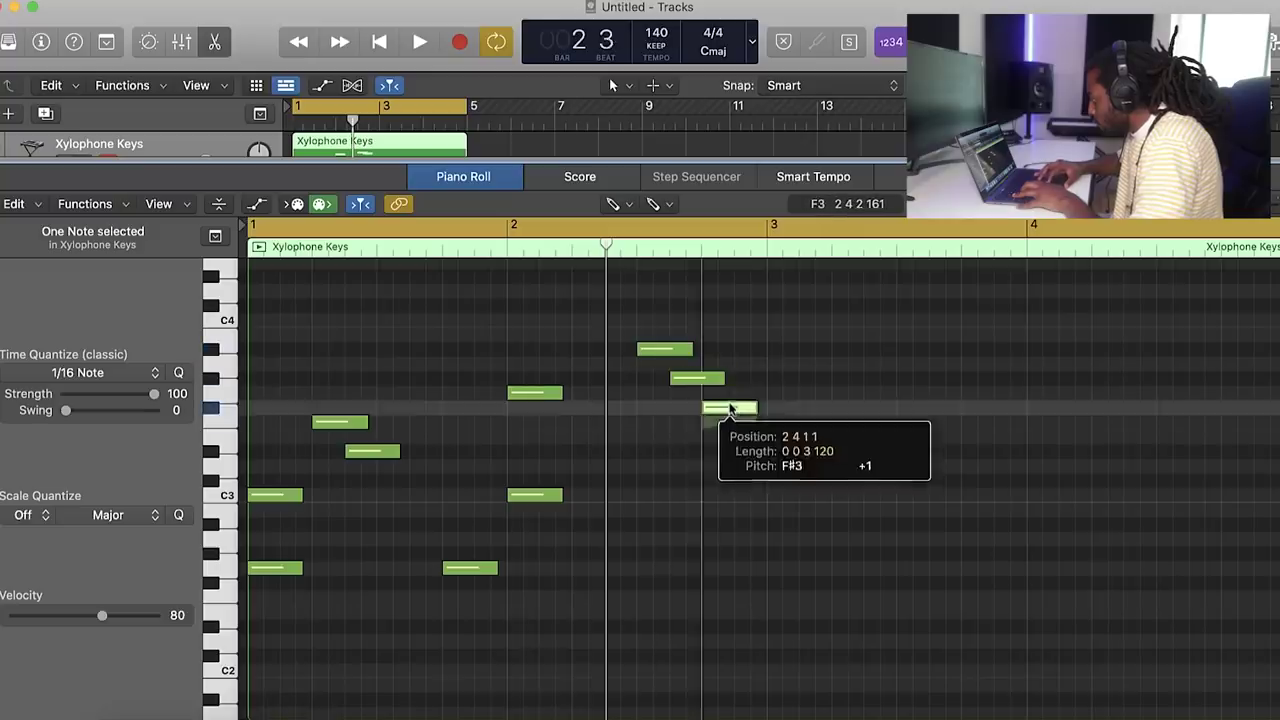
pyautogui.press('space')
pyautogui.moveTo(1265, 205); pyautogui.dragTo(1260, 205)
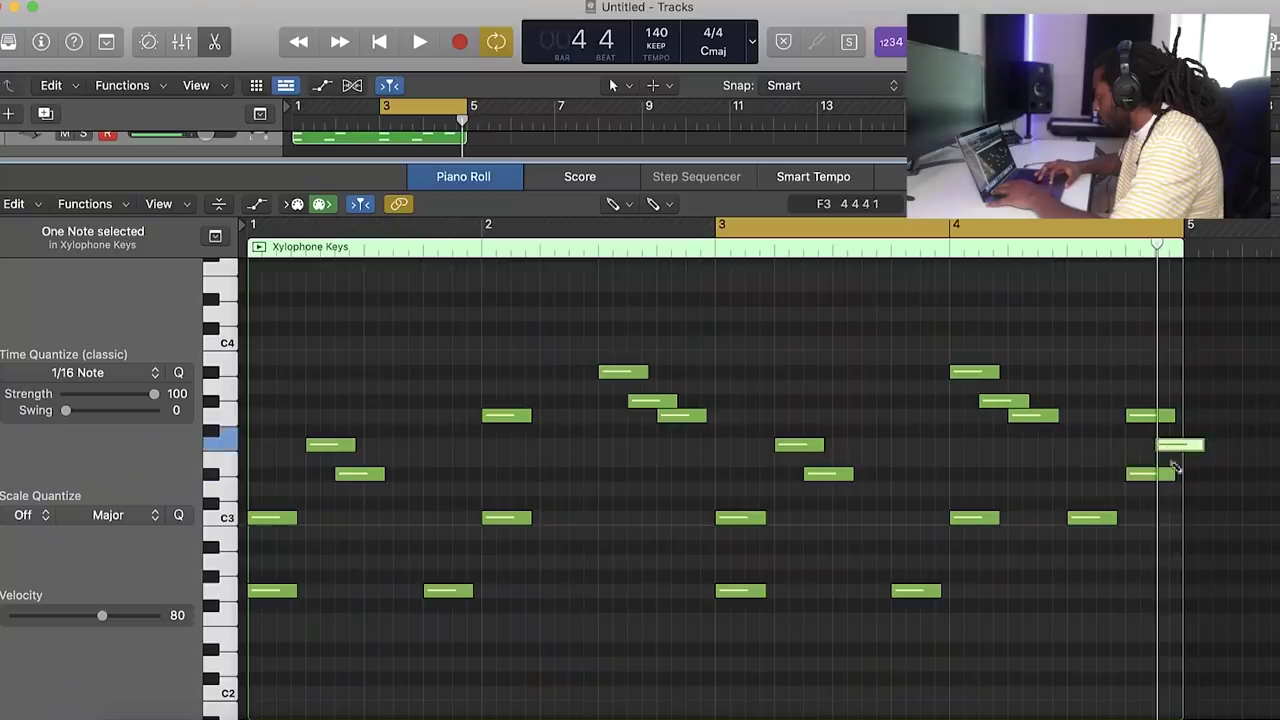
# Rework the final two notes of bar 4 as F3 and D#3, delete the extra C#3 and D3 notes, and play the loop
pyautogui.moveTo(1176, 468); pyautogui.dragTo(1170, 488)
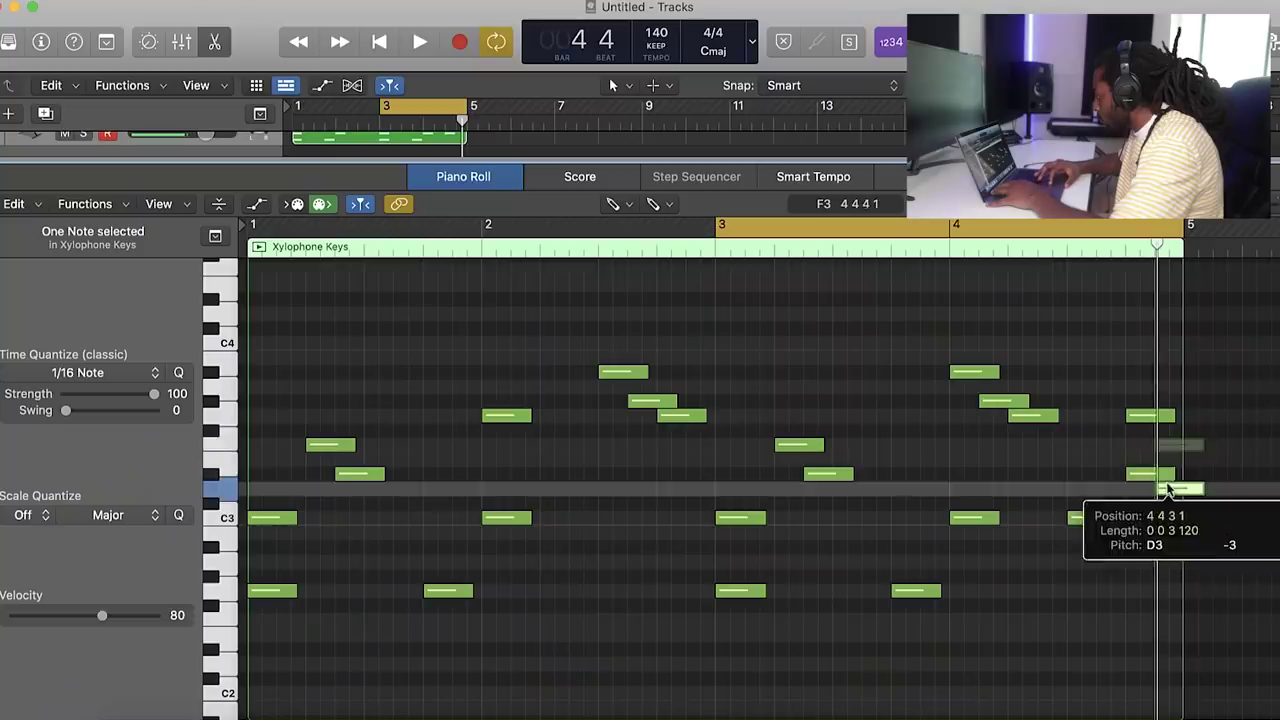
pyautogui.press('space')
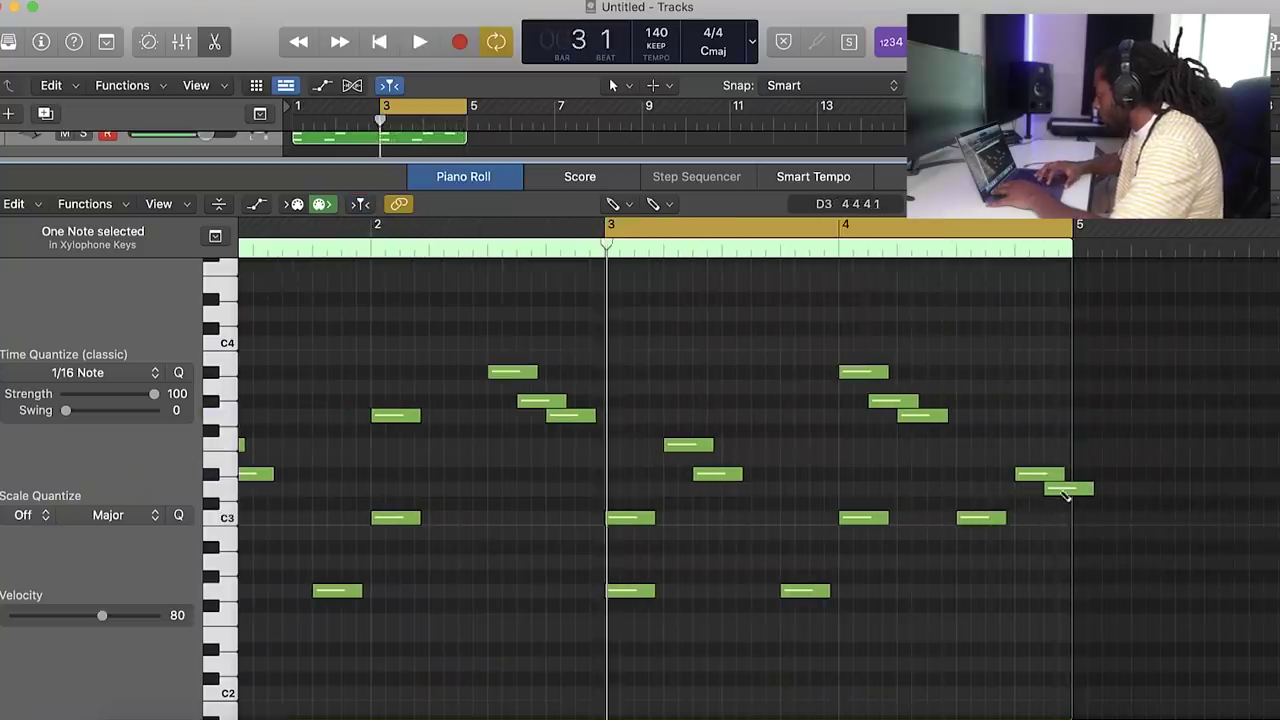
pyautogui.moveTo(1040, 482)
pyautogui.mouseDown()
pyautogui.moveTo(1034, 452)
pyautogui.moveTo(1059, 485)
pyautogui.mouseUp()
pyautogui.click(1063, 504)
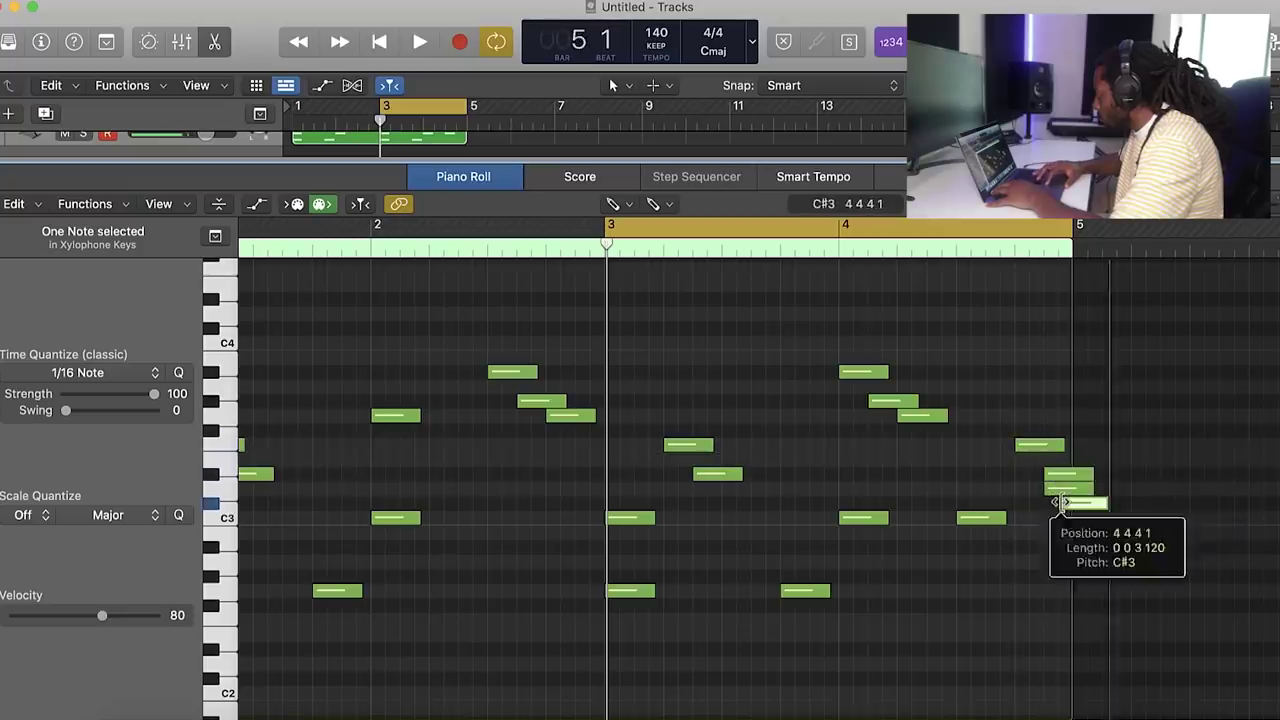
pyautogui.doubleClick(1070, 507)
pyautogui.doubleClick(1058, 489)
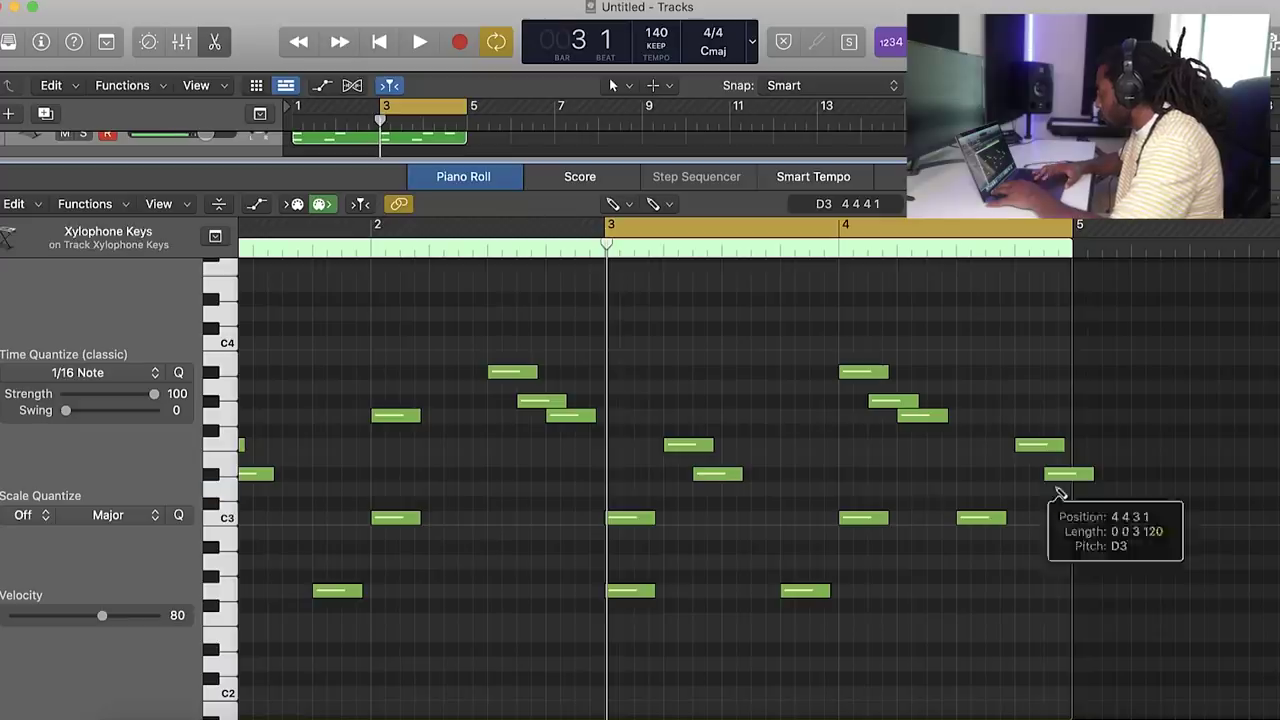
pyautogui.press('space')
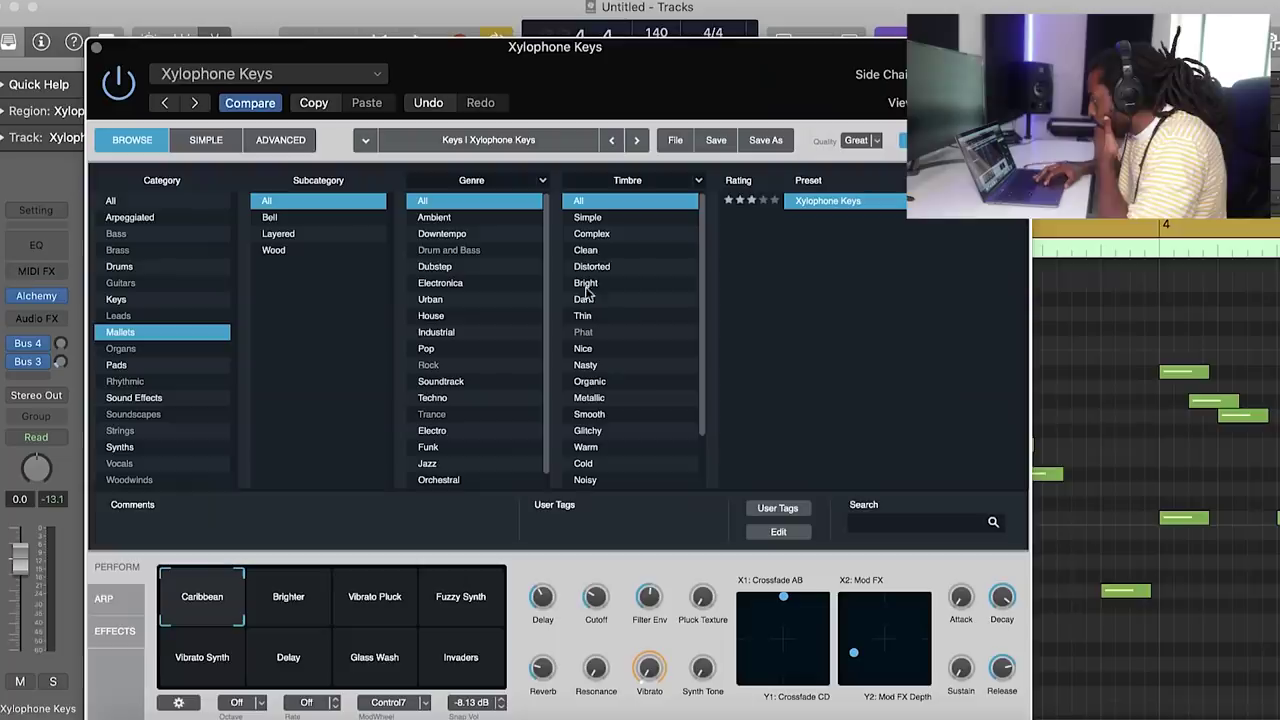
# Filter the Mallets presets to Bell, audition Suspended Bells and Synth Bell Atmosphere, and load Strange Bell Atmospheres
pyautogui.click(293, 218)
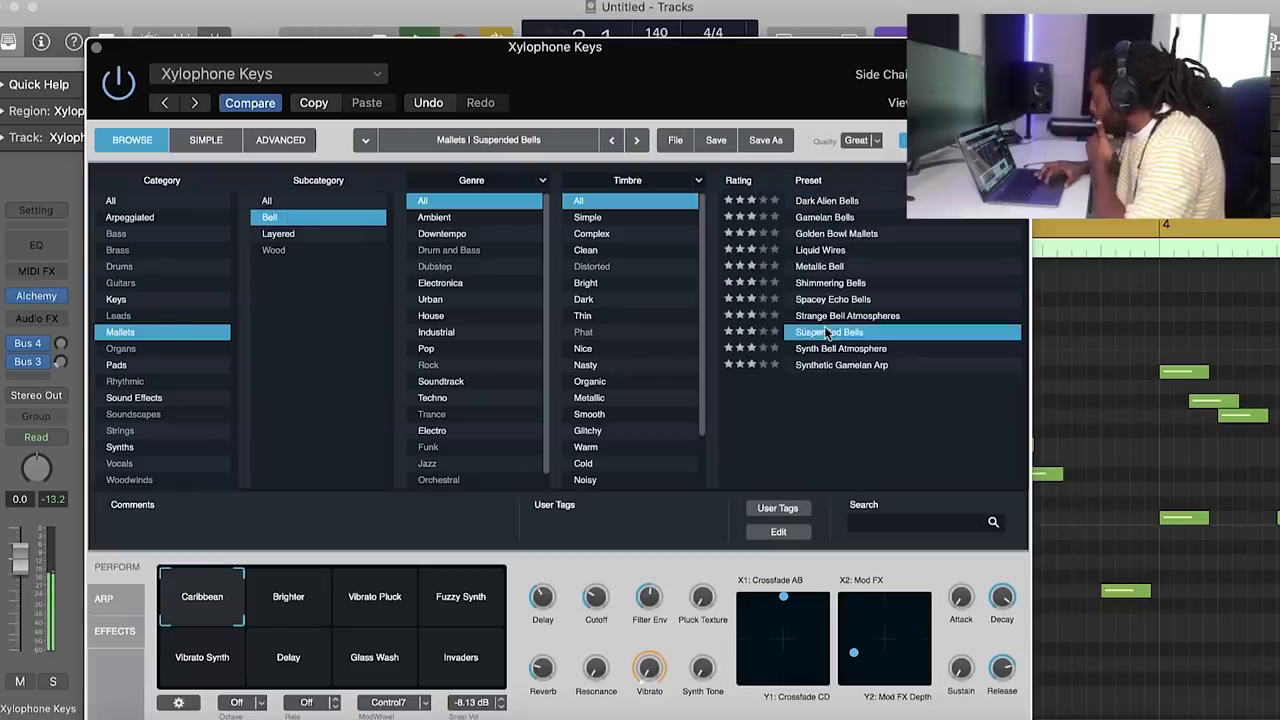
pyautogui.press('space')
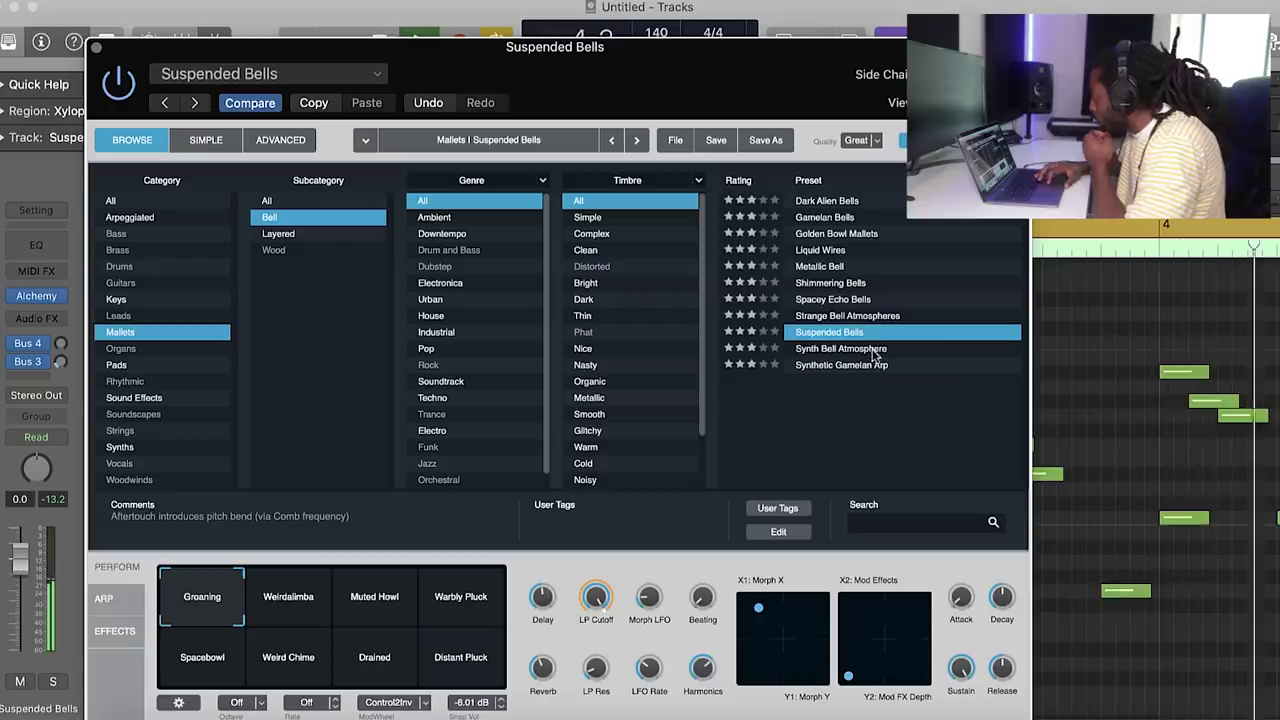
pyautogui.click(873, 350)
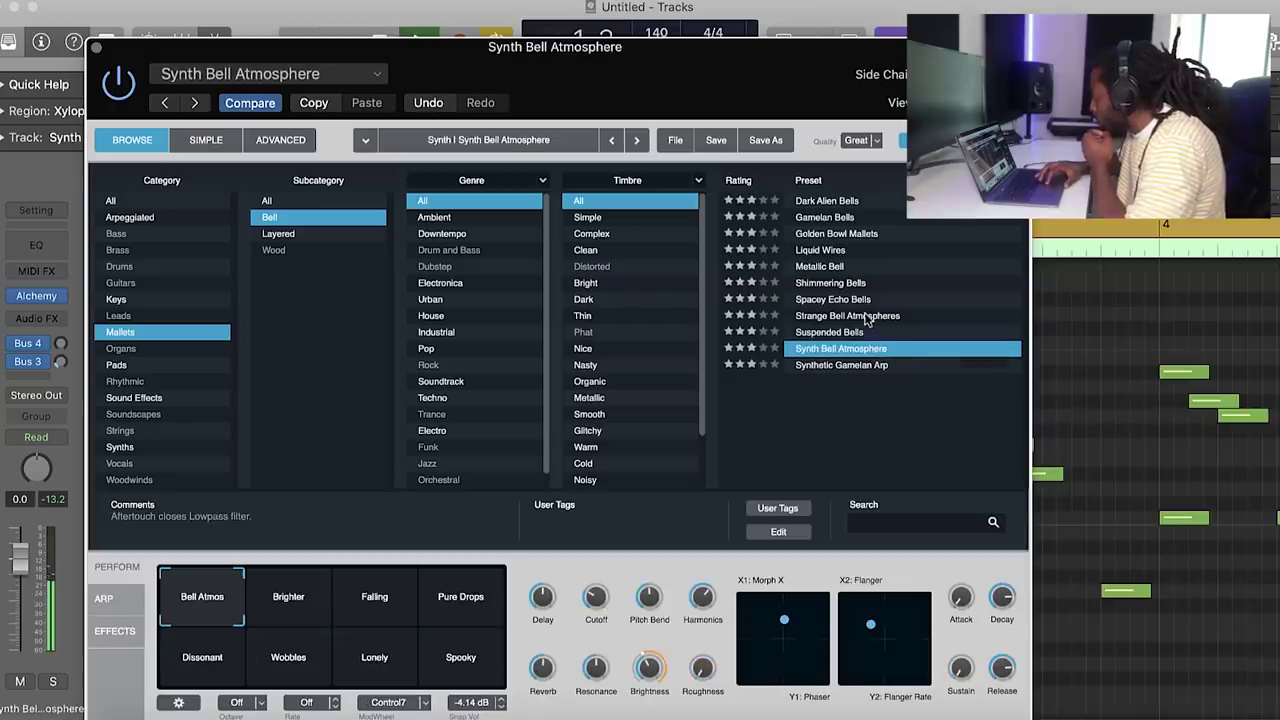
pyautogui.click(868, 317)
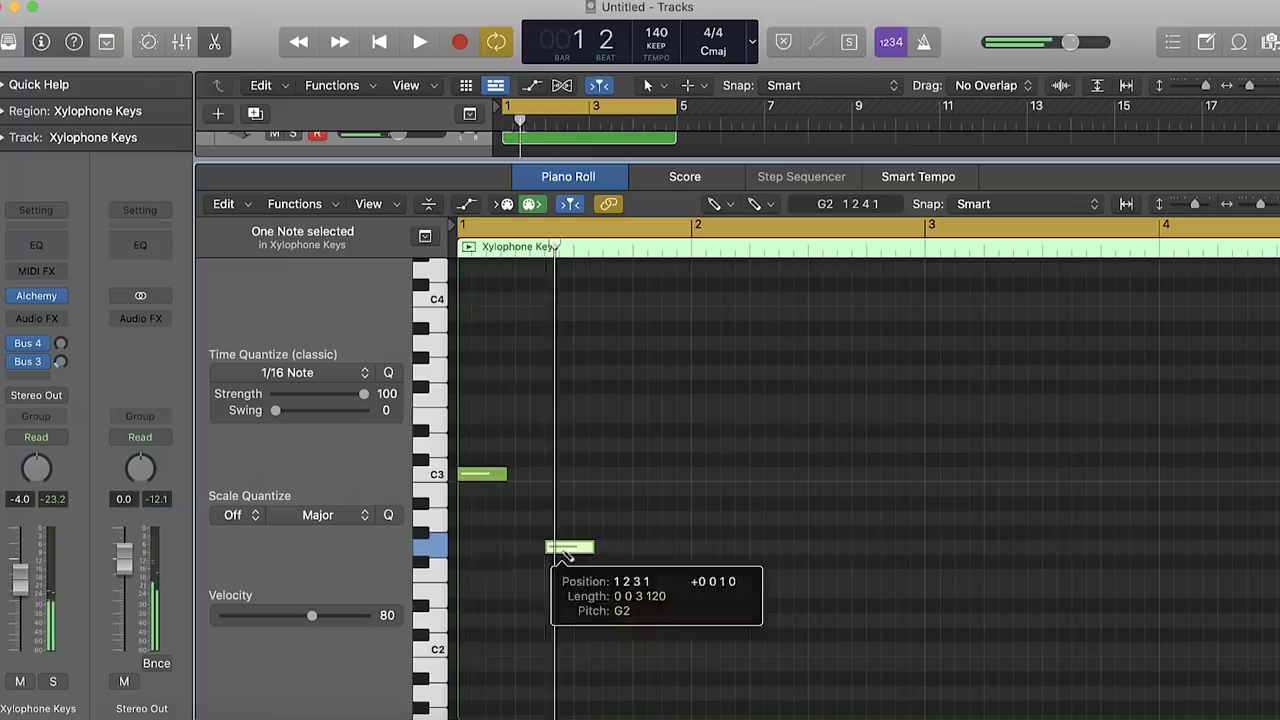
# Place a G2 note at 1 2 3 1 and a G#2 note at 1 4 1 1 in the second Xylophone Keys region
pyautogui.moveTo(566, 549); pyautogui.dragTo(569, 547)
pyautogui.click(624, 536)
pyautogui.moveTo(646, 534); pyautogui.dragTo(656, 534)
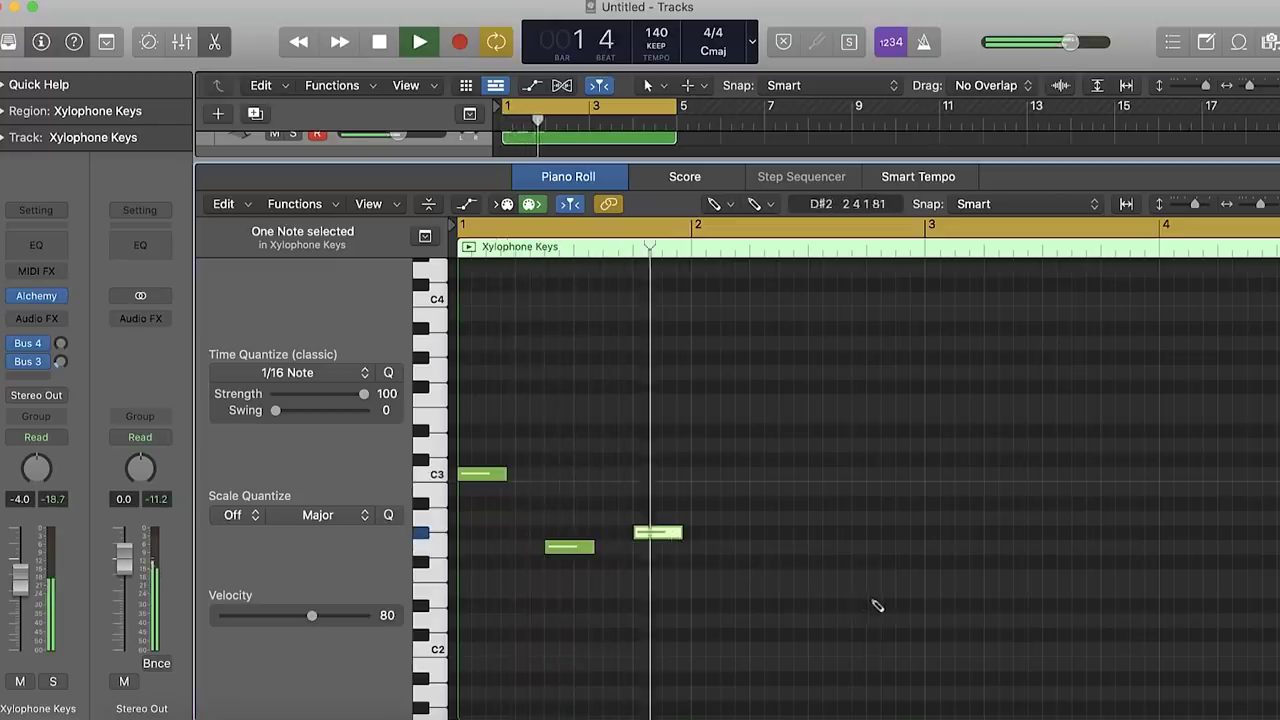
pyautogui.hscroll(2, 924, 580)
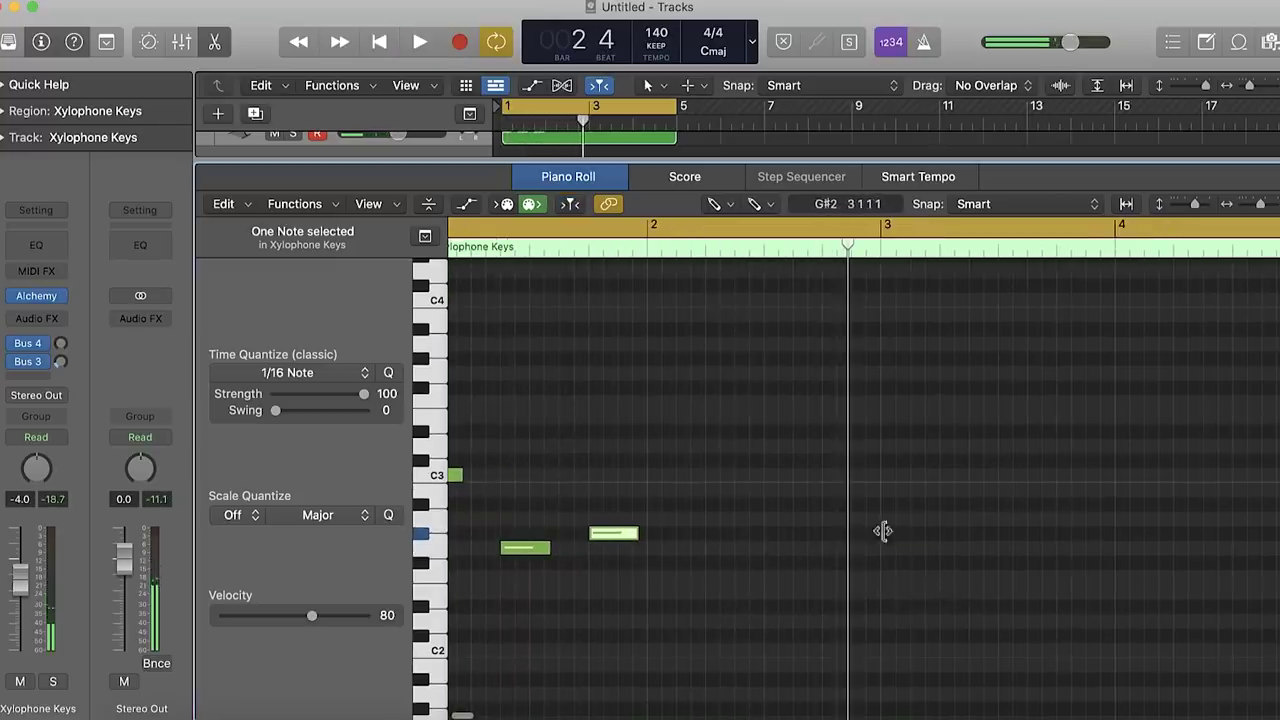
# Continue the low line in bar 3 with G#2 on beat 1, A#2 at 3 2 3 1 and C3 on beat 4
pyautogui.moveTo(958, 527)
pyautogui.mouseDown()
pyautogui.moveTo(1037, 476)
pyautogui.moveTo(1066, 476)
pyautogui.mouseUp()
pyautogui.click(1016, 477)
pyautogui.moveTo(1002, 511); pyautogui.dragTo(1031, 507)
pyautogui.moveTo(1263, 208); pyautogui.dragTo(1260, 208)
pyautogui.hscroll(-3, 830, 580)
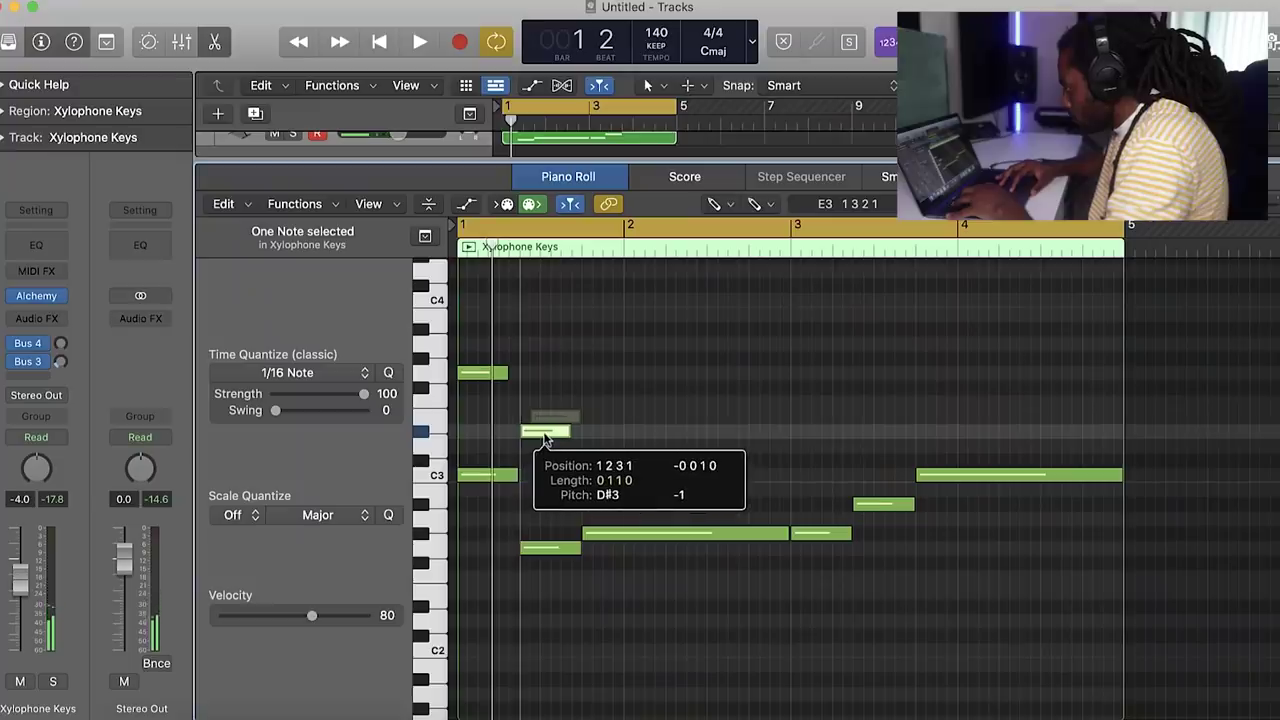
# Above the bar 1 low line, set the second note to F3 at 1 2 3 1 and add D#3 at 1 4 1 1
pyautogui.moveTo(546, 440); pyautogui.dragTo(546, 403)
pyautogui.press('space')
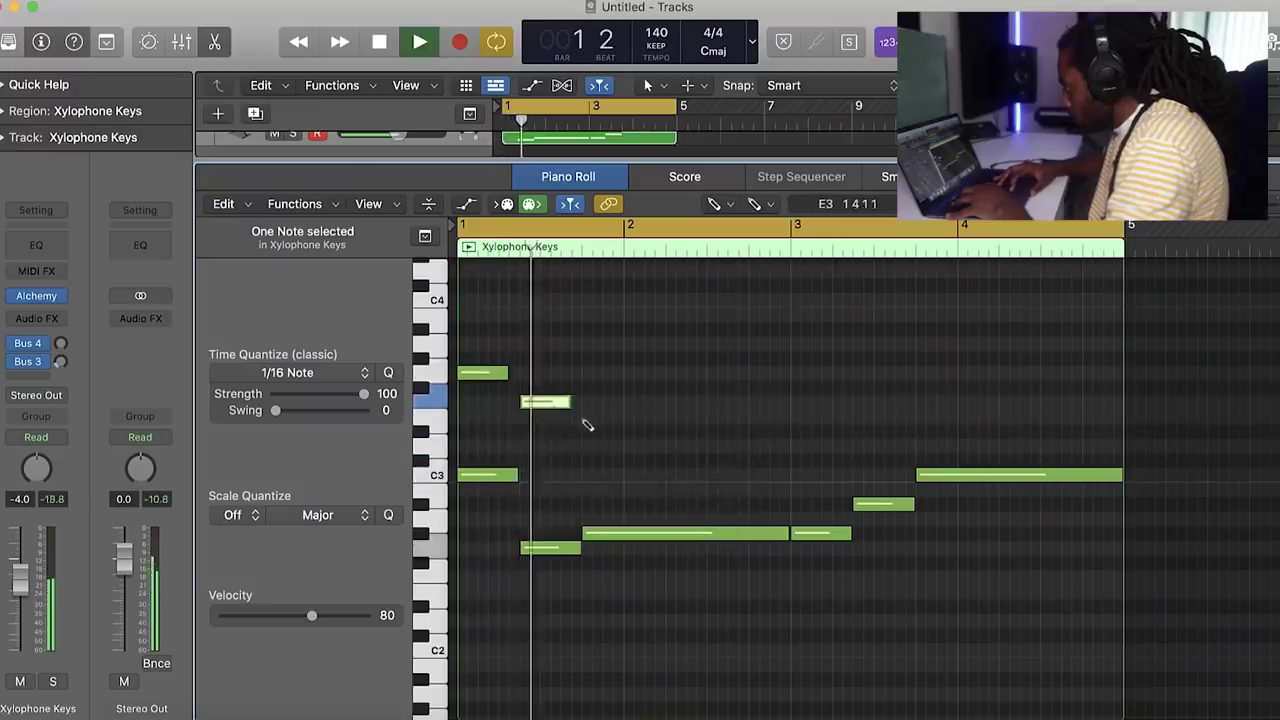
pyautogui.click(585, 431)
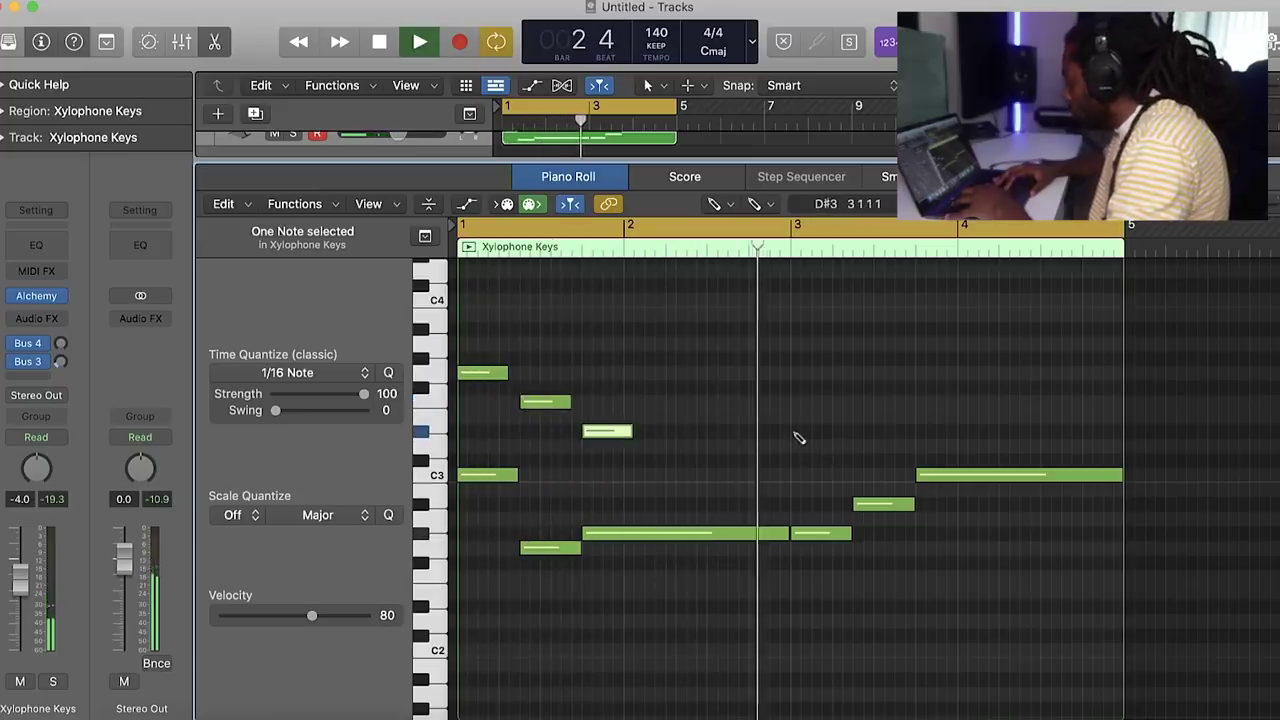
# Add the matching upper notes D#3, F3 and G3 above the three low notes in bar 3 and audition them
pyautogui.click(877, 421)
pyautogui.moveTo(890, 420)
pyautogui.mouseDown()
pyautogui.moveTo(861, 411)
pyautogui.moveTo(874, 441)
pyautogui.moveTo(875, 410)
pyautogui.mouseUp()
pyautogui.press('space')
pyautogui.click(960, 390)
pyautogui.moveTo(973, 392); pyautogui.dragTo(973, 377)
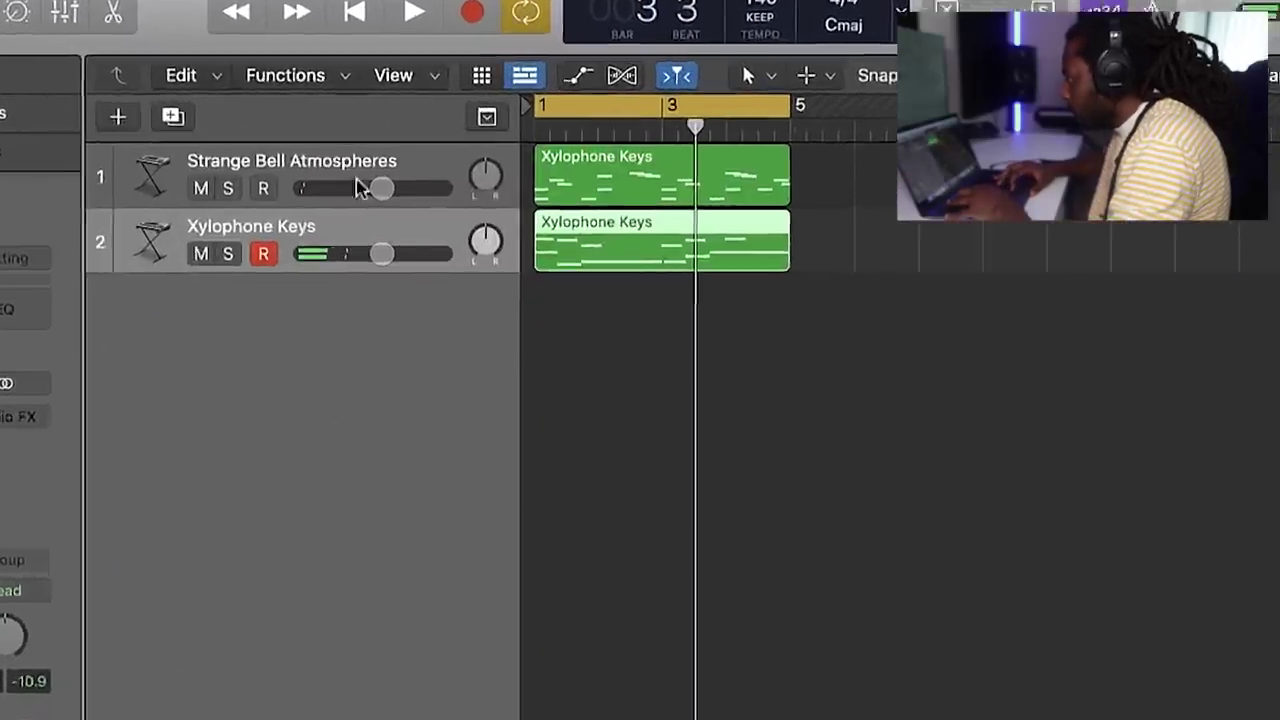
# Set Strange Bell Atmospheres to -15 dB with pan -11, and Xylophone Keys to -0.4 dB with pan +14
pyautogui.moveTo(372, 188)
pyautogui.mouseDown()
pyautogui.moveTo(308, 183)
pyautogui.moveTo(362, 187)
pyautogui.mouseUp()
pyautogui.press('space')
pyautogui.moveTo(368, 294); pyautogui.dragTo(378, 294)
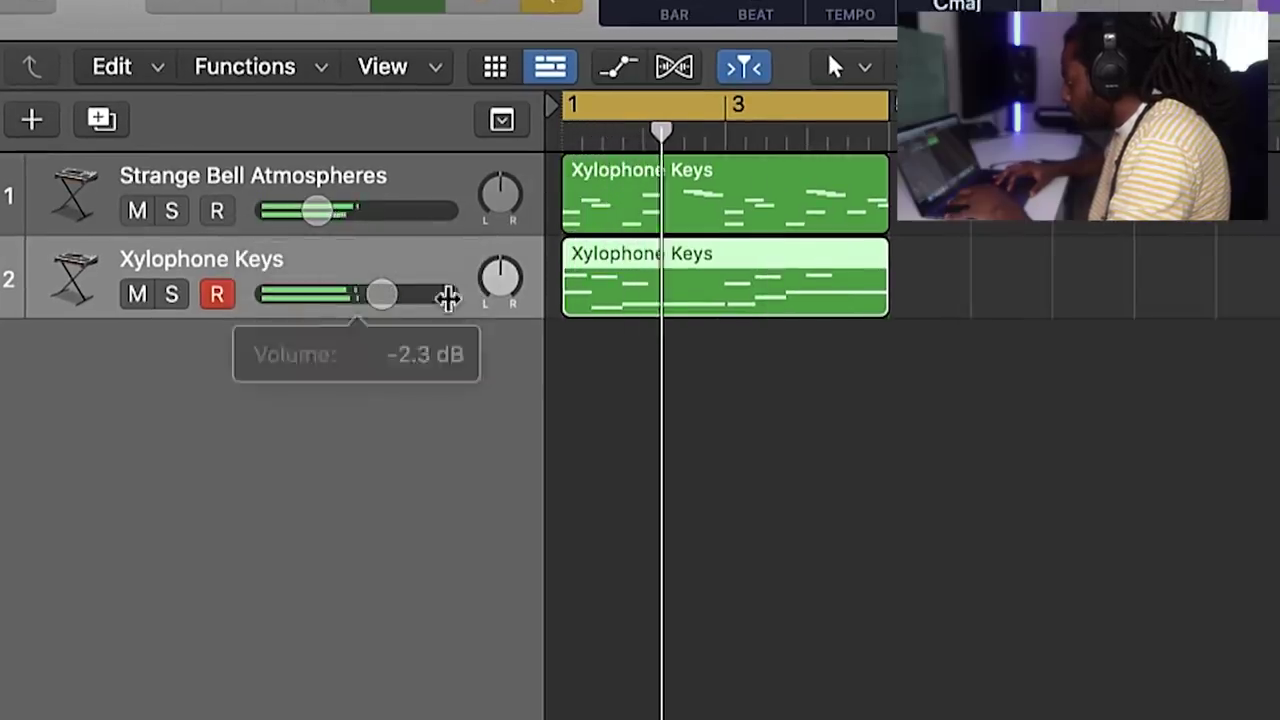
pyautogui.moveTo(500, 277); pyautogui.dragTo(500, 268)
pyautogui.moveTo(500, 192); pyautogui.dragTo(500, 214)
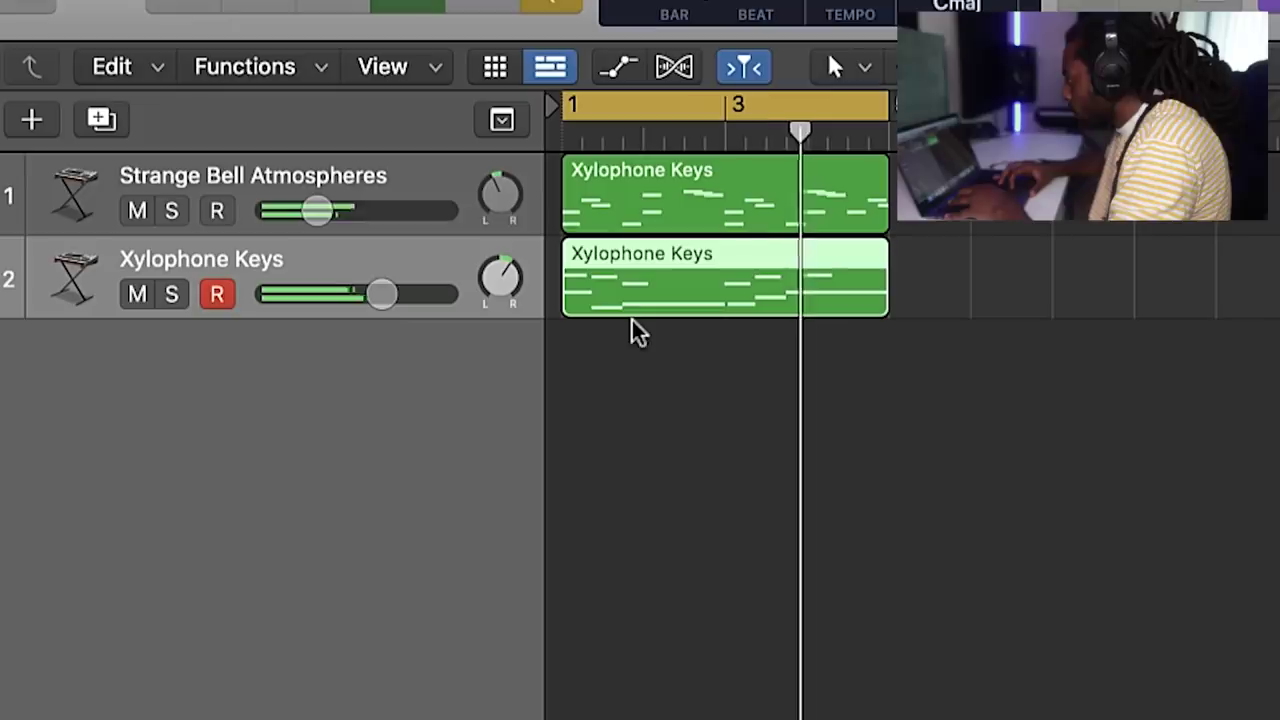
# Apply a Channel EQ high cut at about 2500 Hz with a 24 dB/Oct slope to the Strange Bell Atmospheres track
pyautogui.click(223, 183)
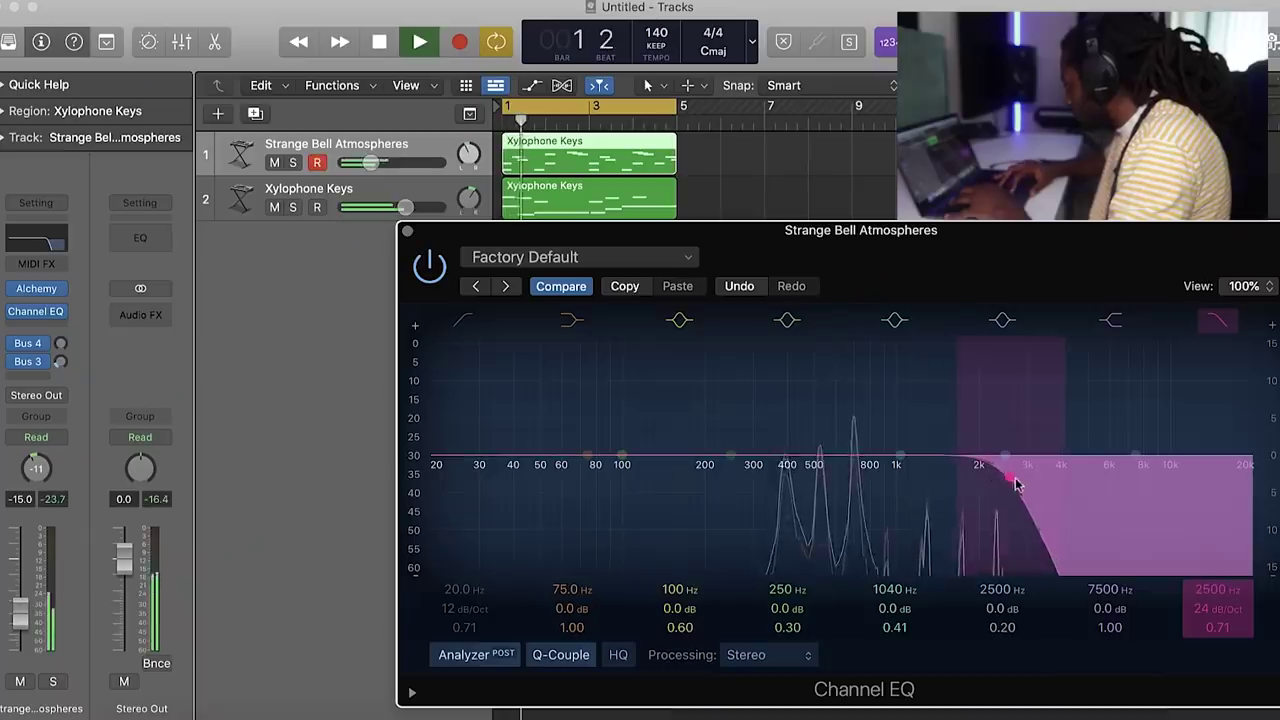
pyautogui.moveTo(1015, 484); pyautogui.dragTo(1025, 481)
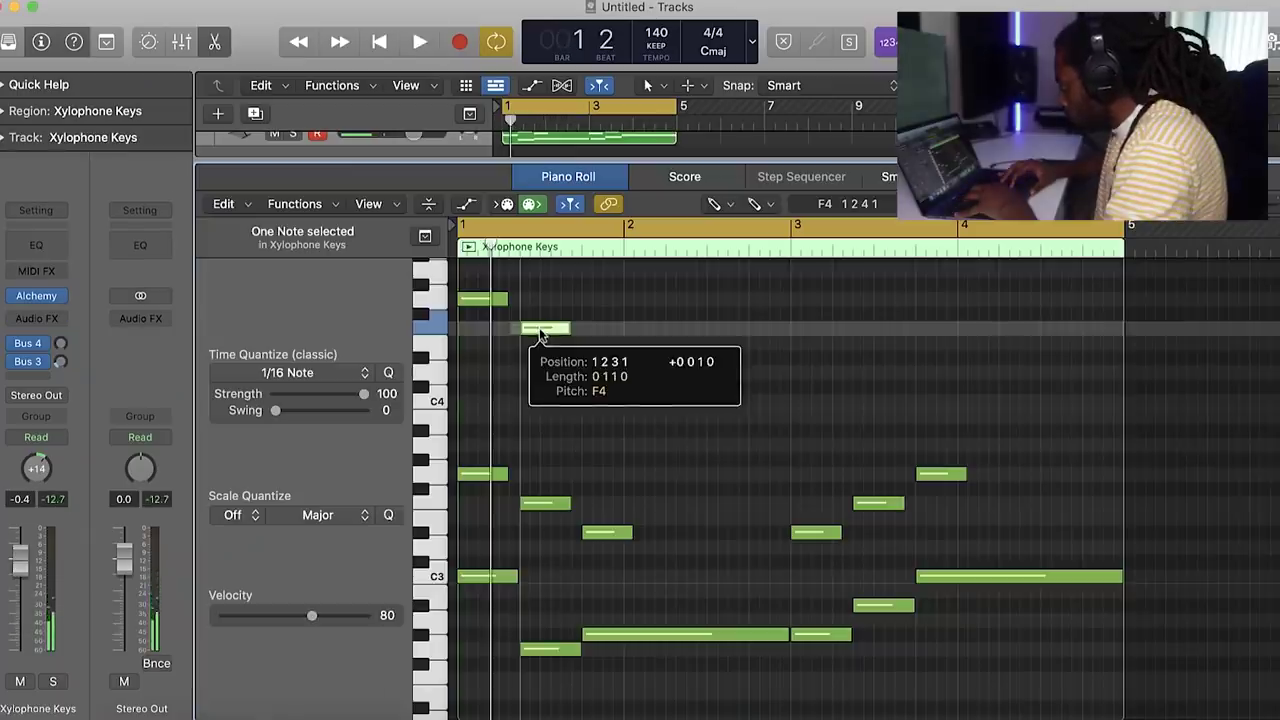
# Build a high line in Xylophone Keys with F4 and D#4 in bar 1 and D#4, D4 and C4 in bar 3
pyautogui.moveTo(540, 337); pyautogui.dragTo(548, 334)
pyautogui.press('space')
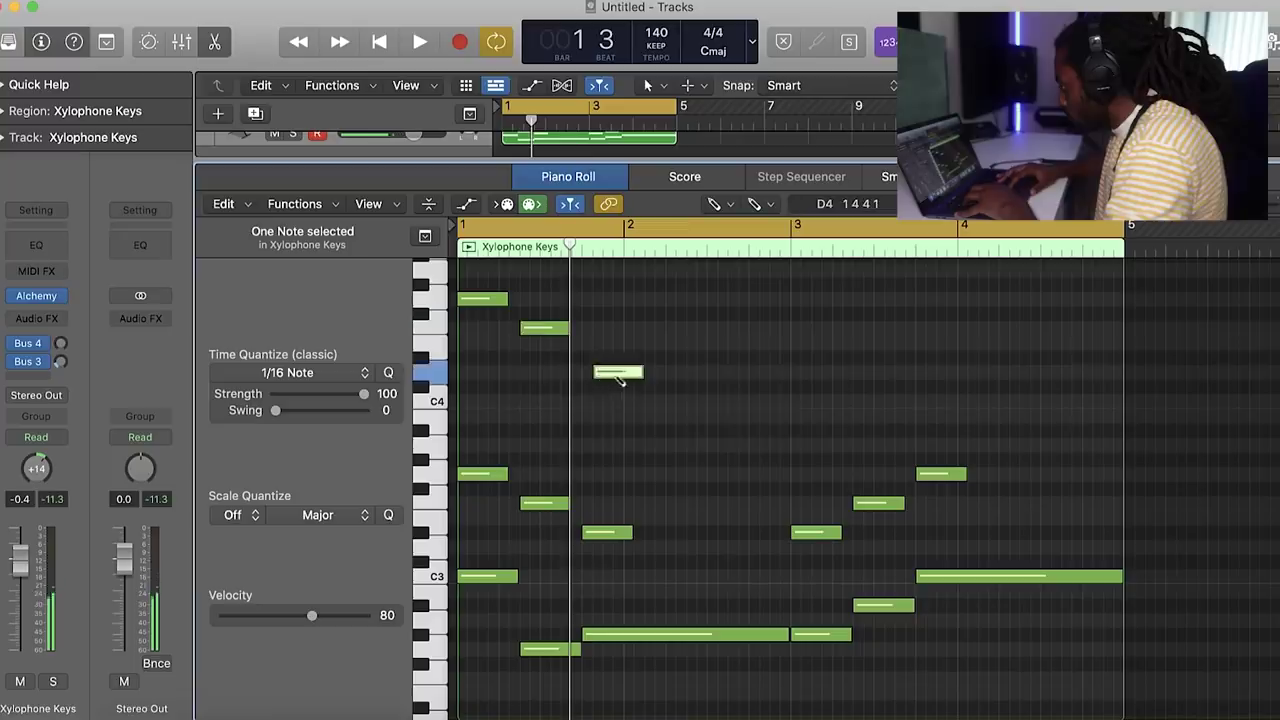
pyautogui.moveTo(621, 378); pyautogui.dragTo(596, 360)
pyautogui.press('space')
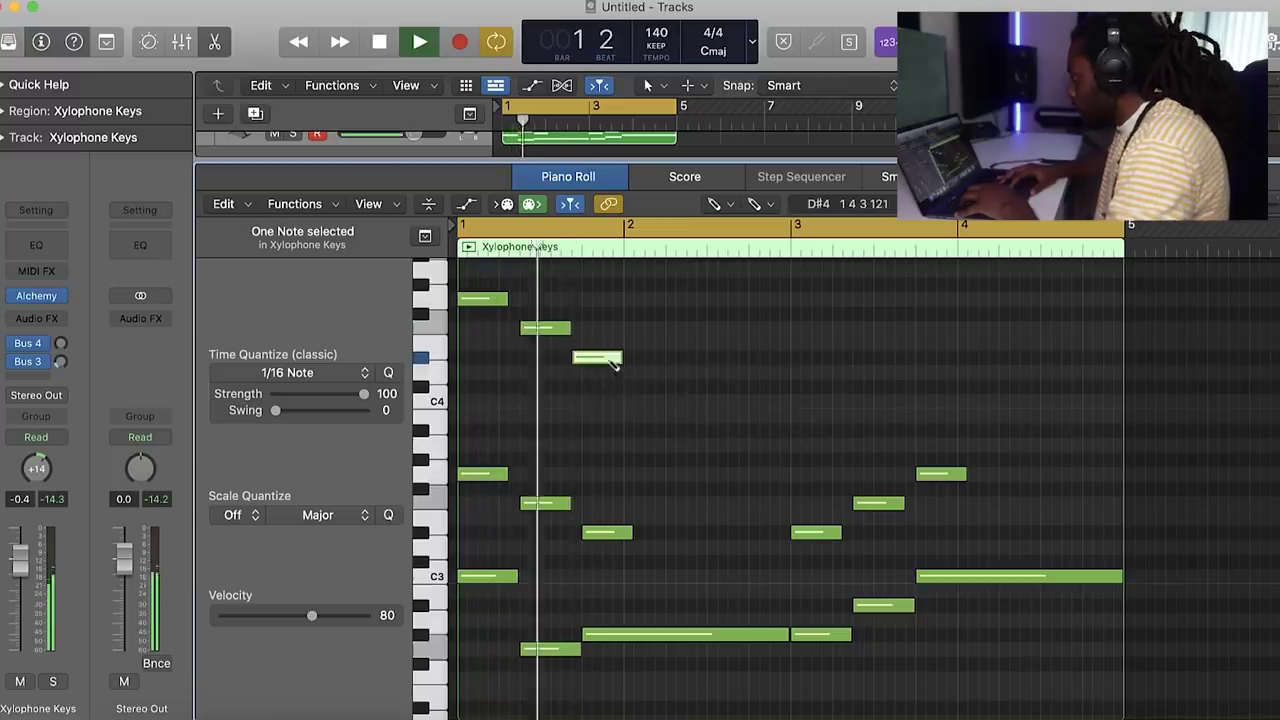
pyautogui.press('space')
pyautogui.moveTo(596, 362); pyautogui.dragTo(607, 360)
pyautogui.press('space')
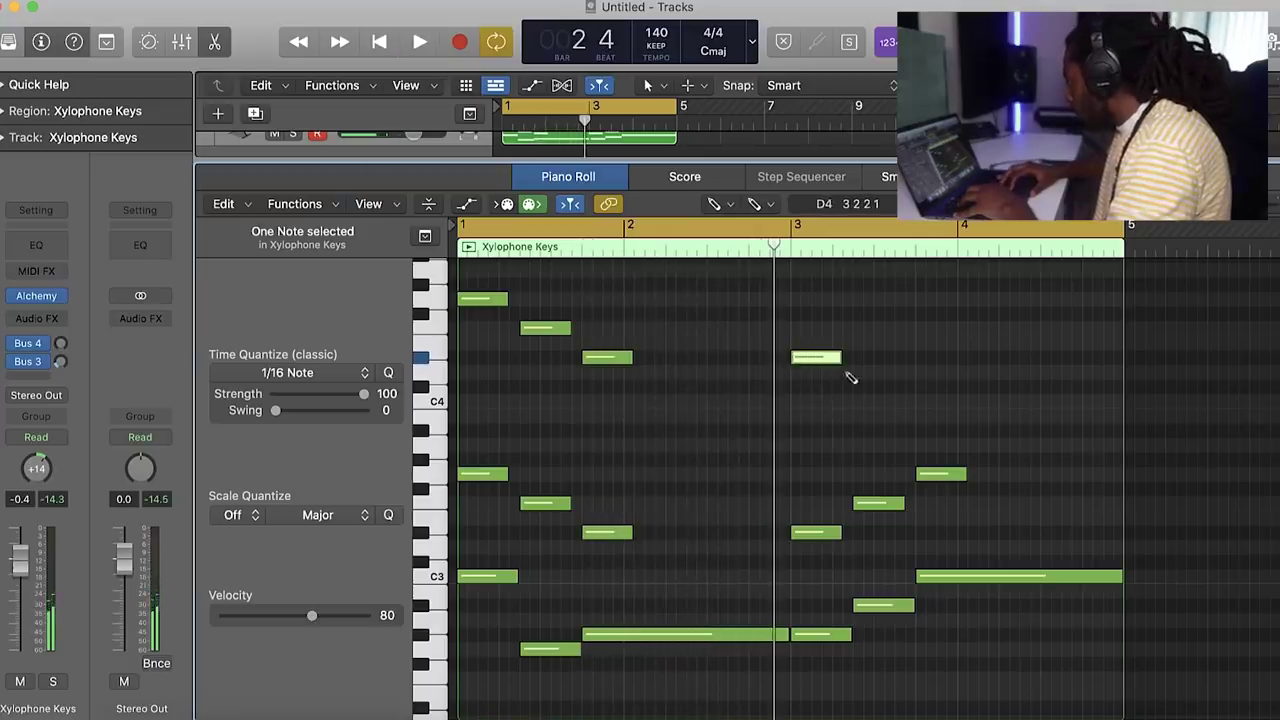
pyautogui.moveTo(868, 390); pyautogui.dragTo(862, 376)
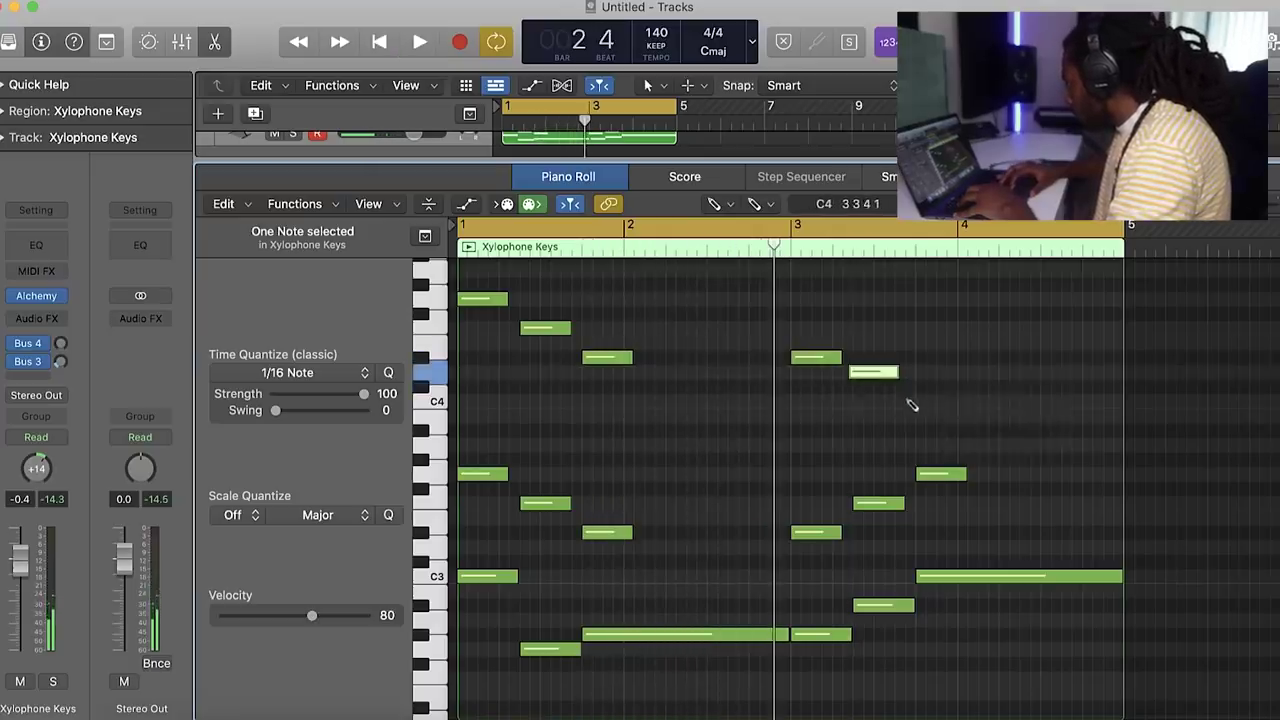
pyautogui.press('space')
# Select all notes in the Xylophone Keys region and extend each one to the start of the following note
pyautogui.press('super+a')
pyautogui.hotkey('shift', '\\')
pyautogui.press('Return')
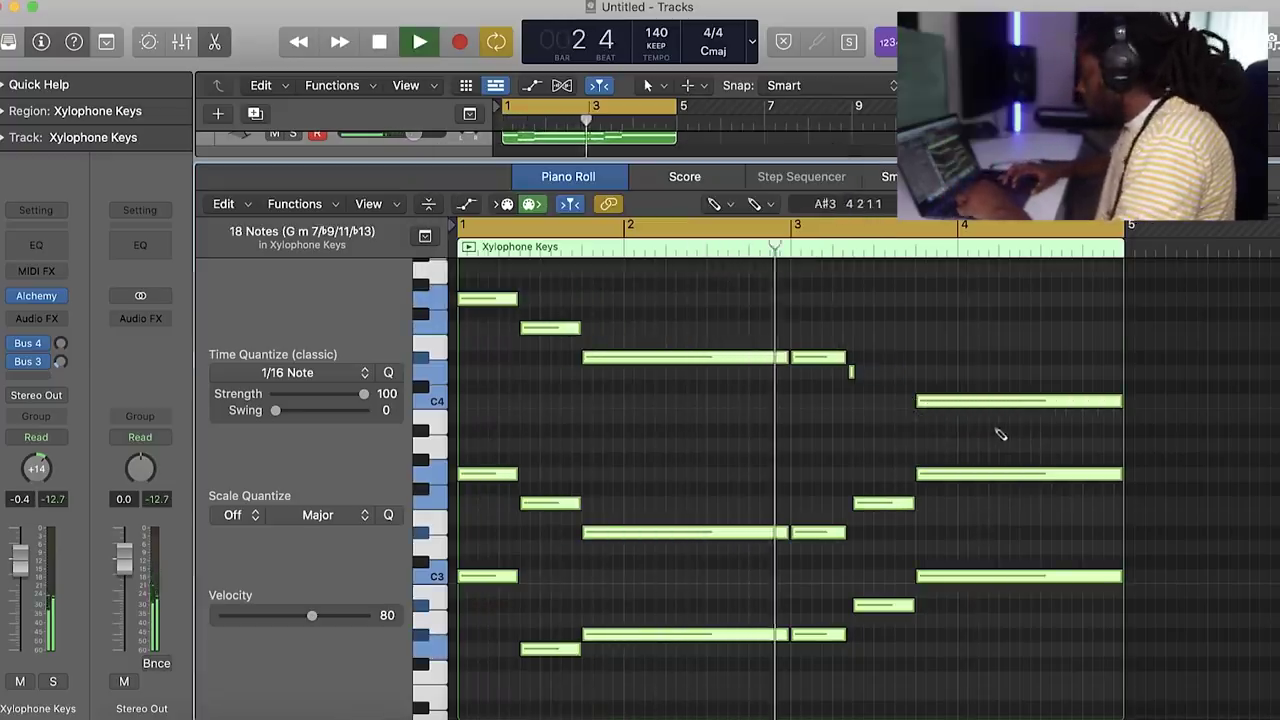
# Using the Pointer Tool, place the short D4 note at 3 2 3 1 with length 0 1 2 0, and select all notes
pyautogui.press('t')
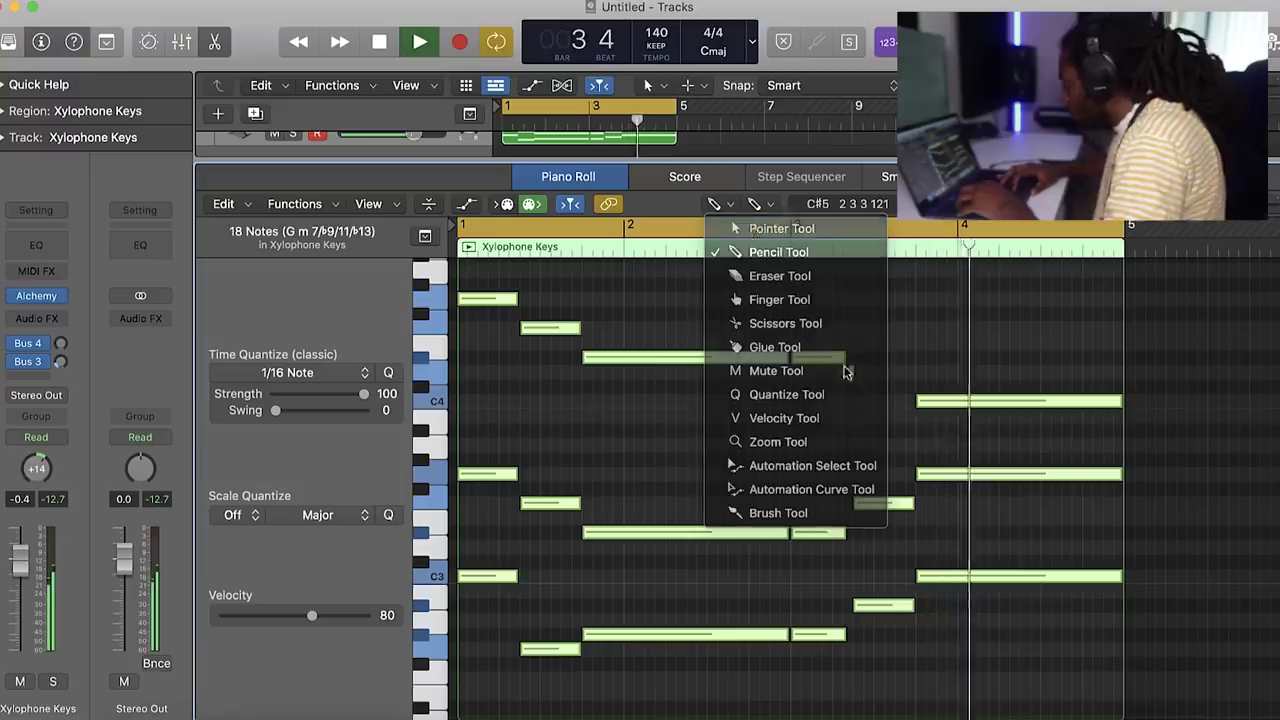
pyautogui.press('t')
pyautogui.click(861, 379)
pyautogui.moveTo(850, 374); pyautogui.dragTo(914, 374)
pyautogui.click(862, 375)
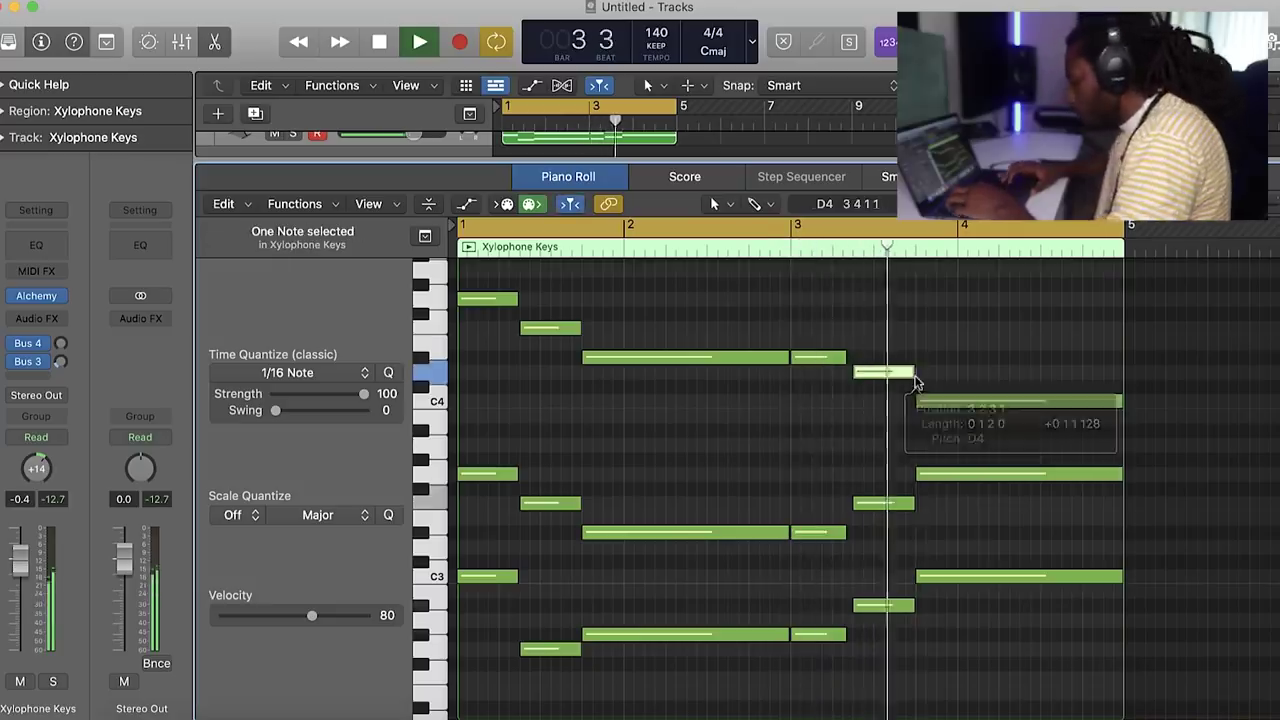
pyautogui.press('super+a')
pyautogui.hotkey('shift', 'l')
# Set up a Dream Sines Pad track and record alternating G3 and C3 notes with Musical Typing
pyautogui.click(779, 257)
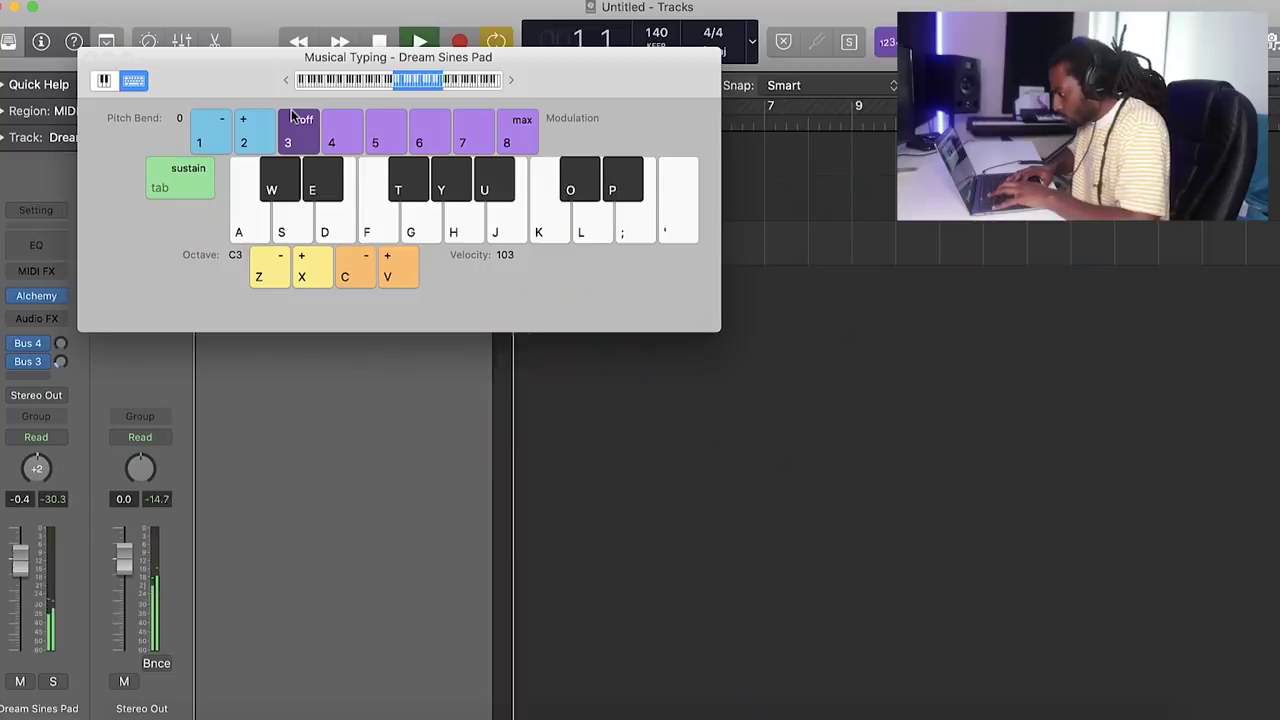
pyautogui.press('a')
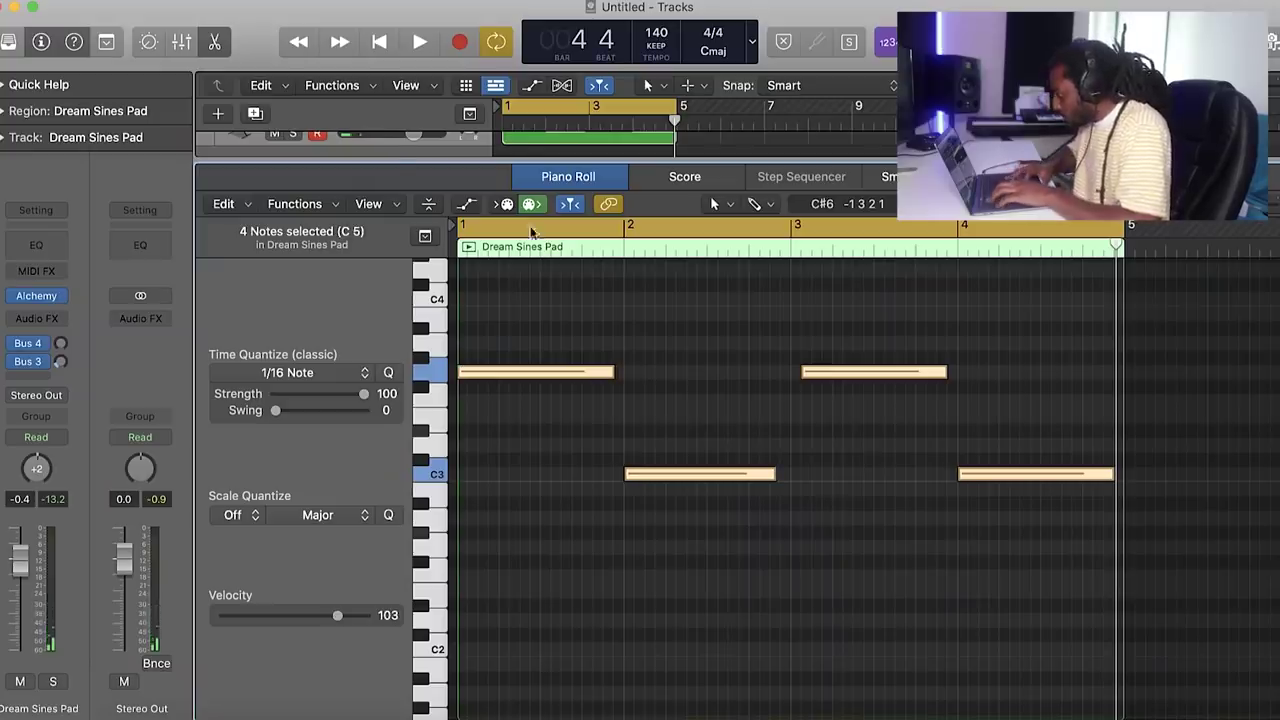
# Move the second G3 pad note to 3 1 1 1 and extend all four notes to fill their bars
pyautogui.press('space')
pyautogui.click(840, 385)
pyautogui.moveTo(840, 385); pyautogui.dragTo(828, 385)
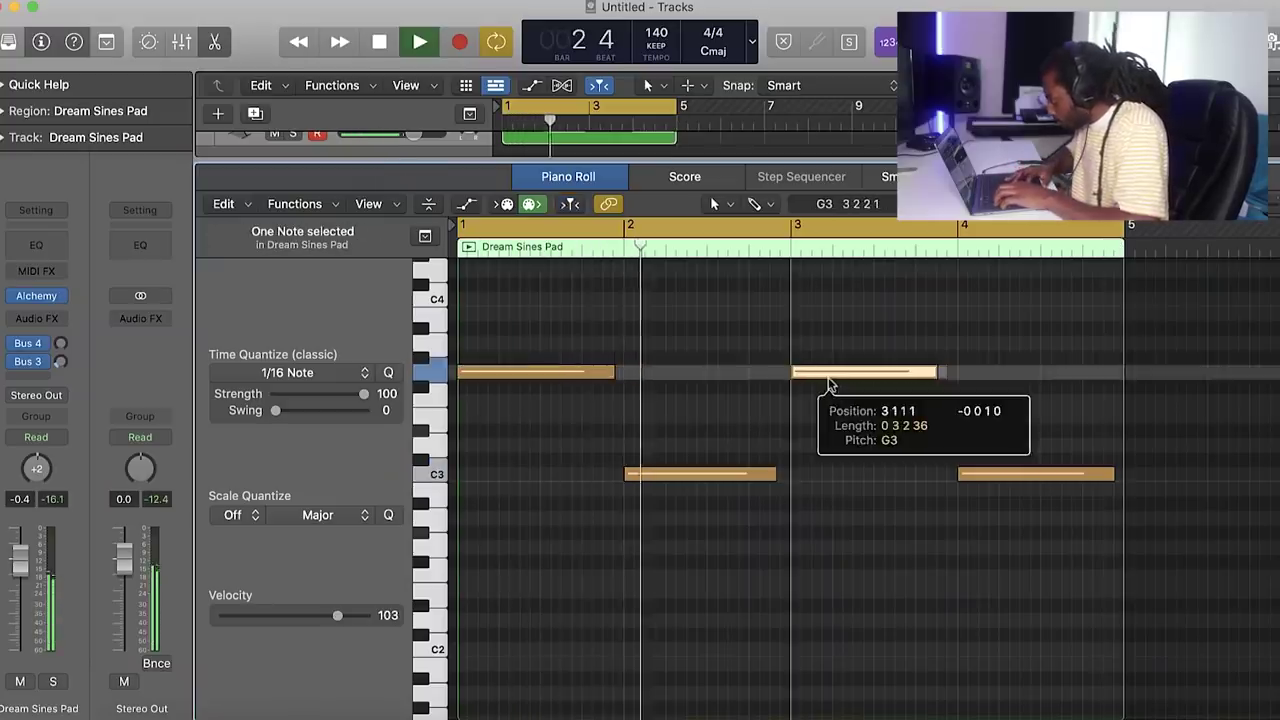
pyautogui.press('super+a')
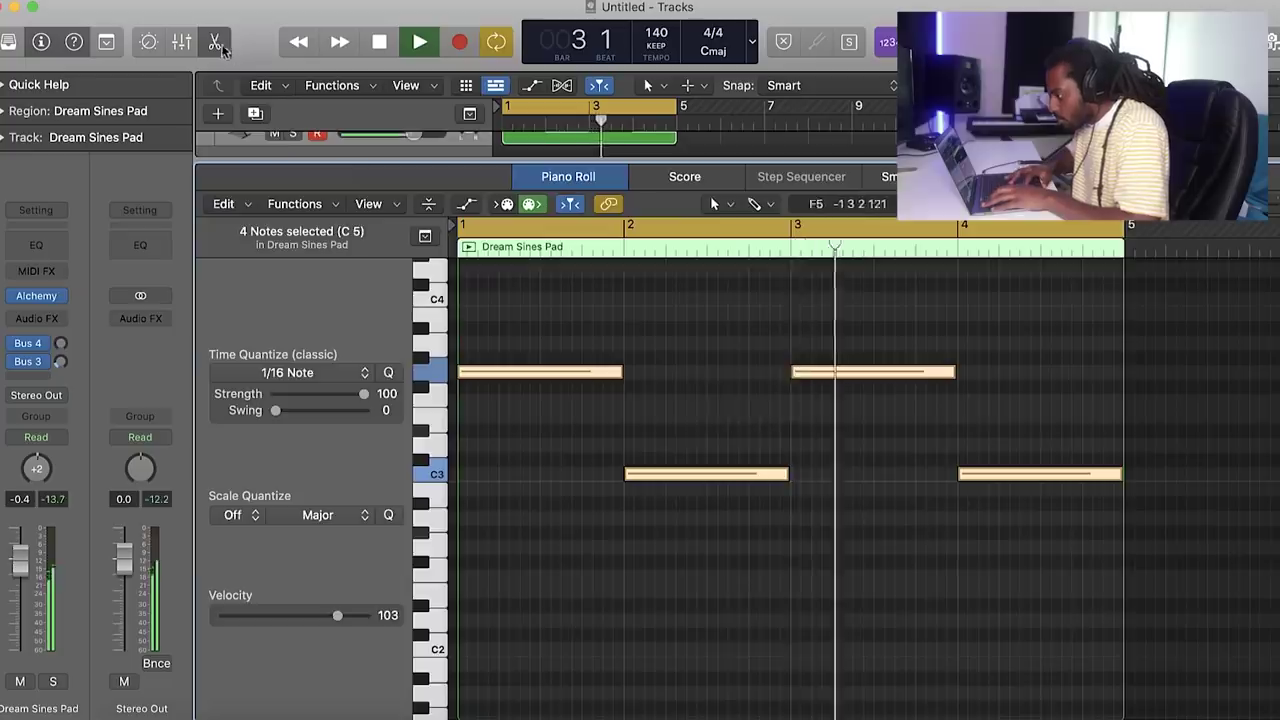
# Close the Piano Roll and lower the Dream Sines Pad track's volume
pyautogui.press('p')
pyautogui.moveTo(412, 252); pyautogui.dragTo(377, 252)
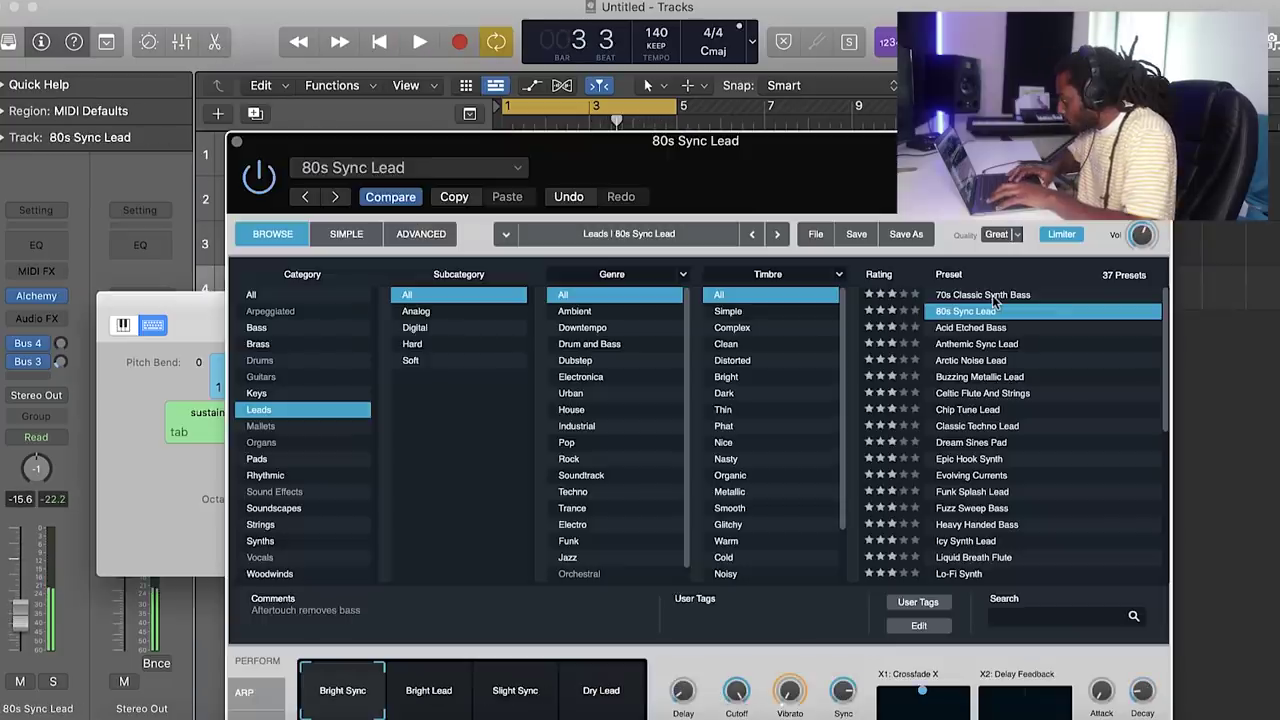
# Audition the Leads presets after 80s Sync Lead on the new track and load Anthemic Sync Lead
pyautogui.press('Down')
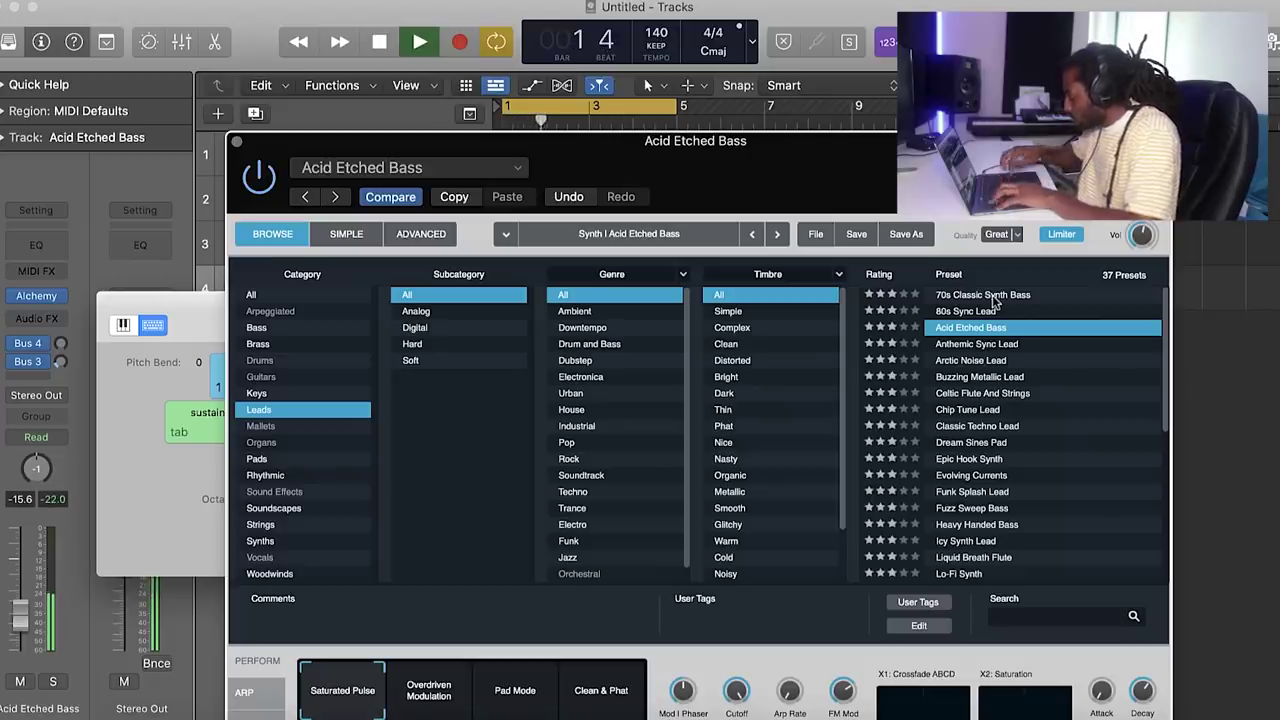
pyautogui.press('Down')
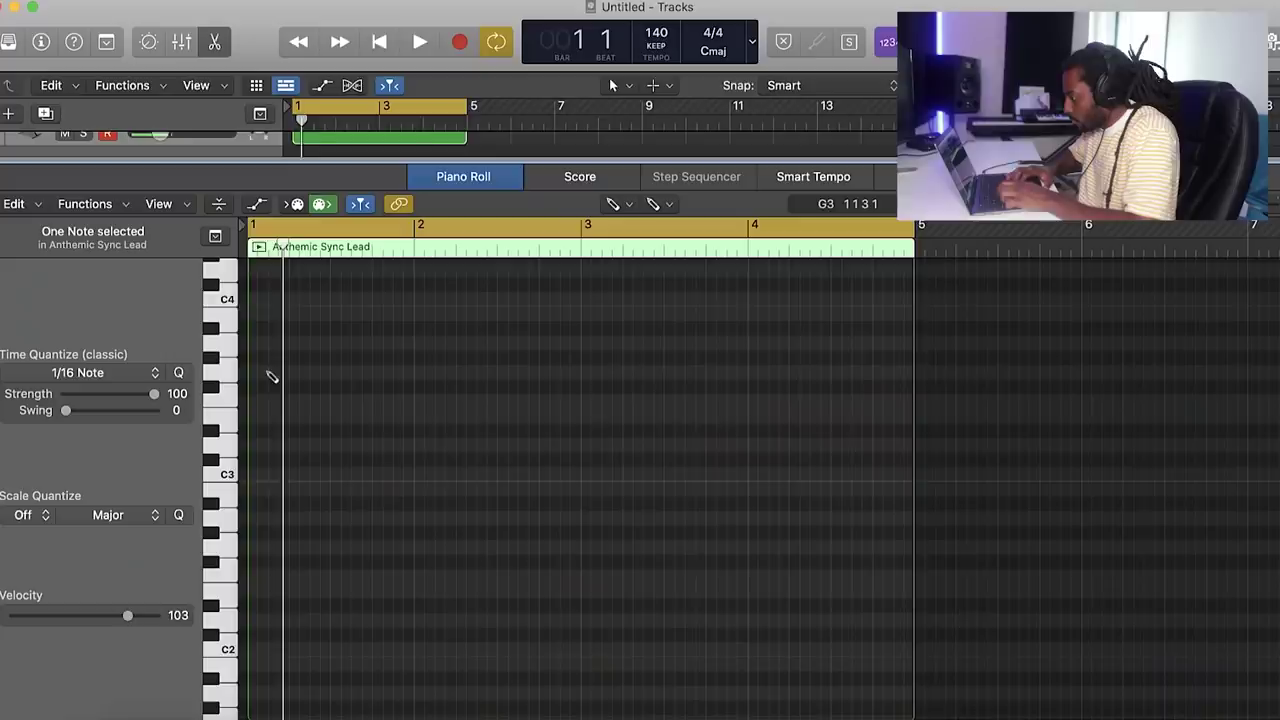
# Shorten the lead's opening G4 note and add C5, A#4 and G4 notes across beats 3 and 4 of bar 1
pyautogui.press('space')
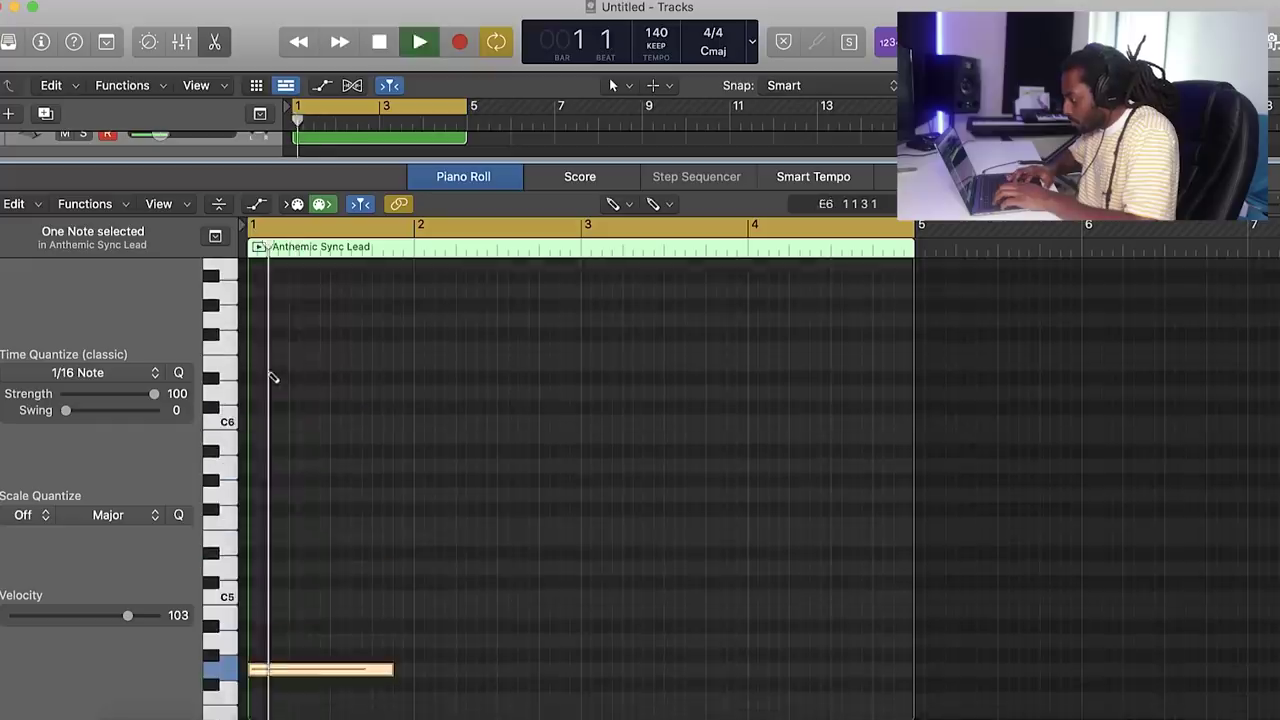
pyautogui.scroll(-5, 361, 541)
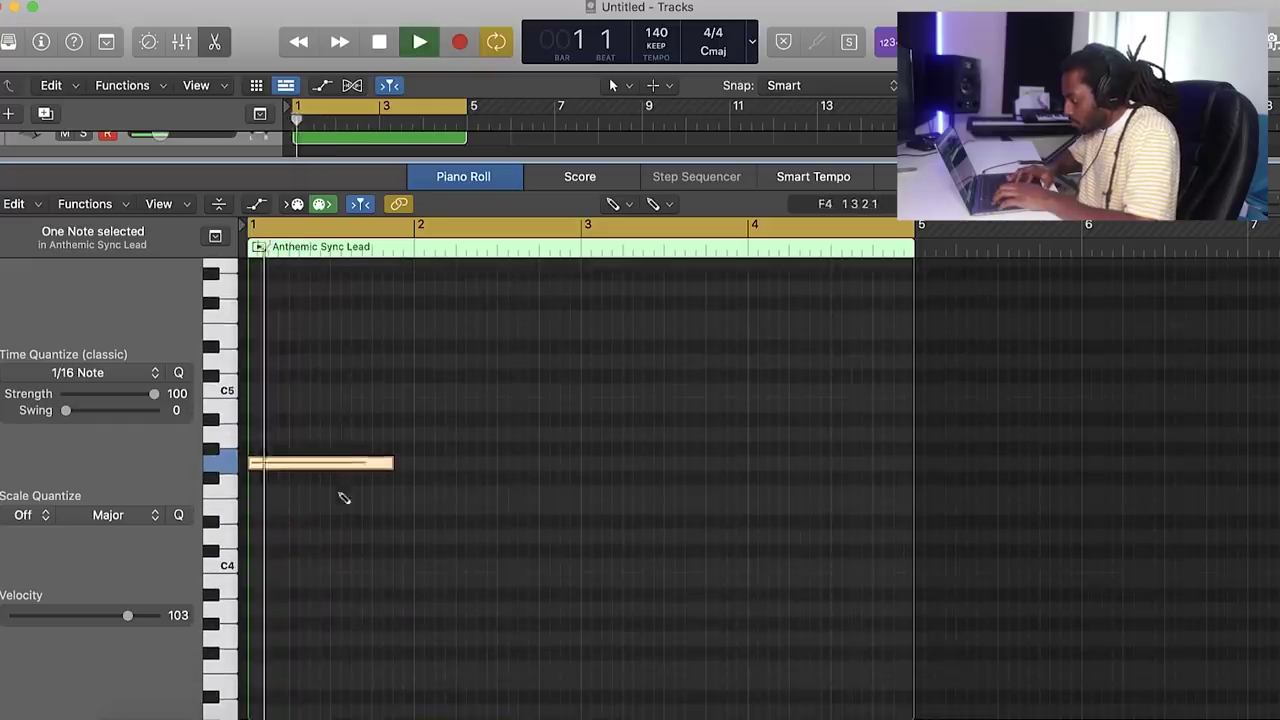
pyautogui.press('space')
pyautogui.click(333, 389)
pyautogui.moveTo(367, 416)
pyautogui.mouseDown()
pyautogui.moveTo(389, 466)
pyautogui.moveTo(369, 462)
pyautogui.moveTo(391, 460)
pyautogui.mouseUp()
pyautogui.press('space')
pyautogui.click(385, 466)
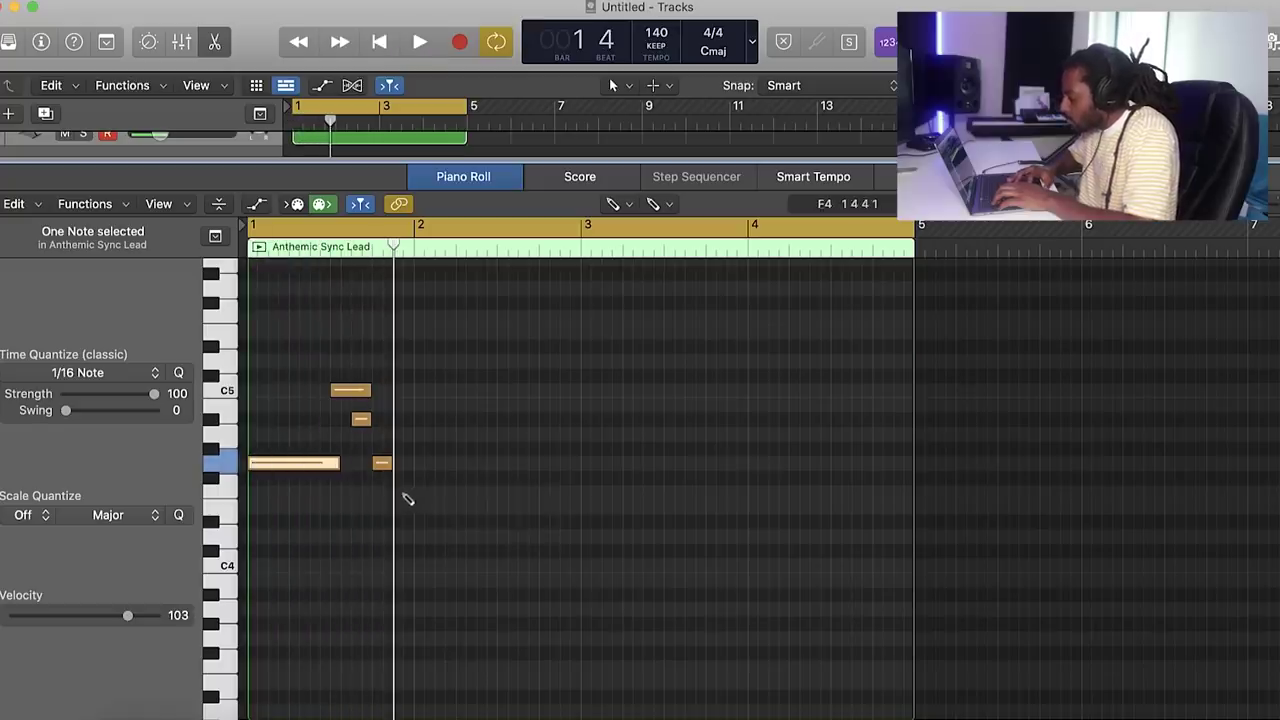
pyautogui.moveTo(481, 492); pyautogui.dragTo(400, 502)
pyautogui.press('space')
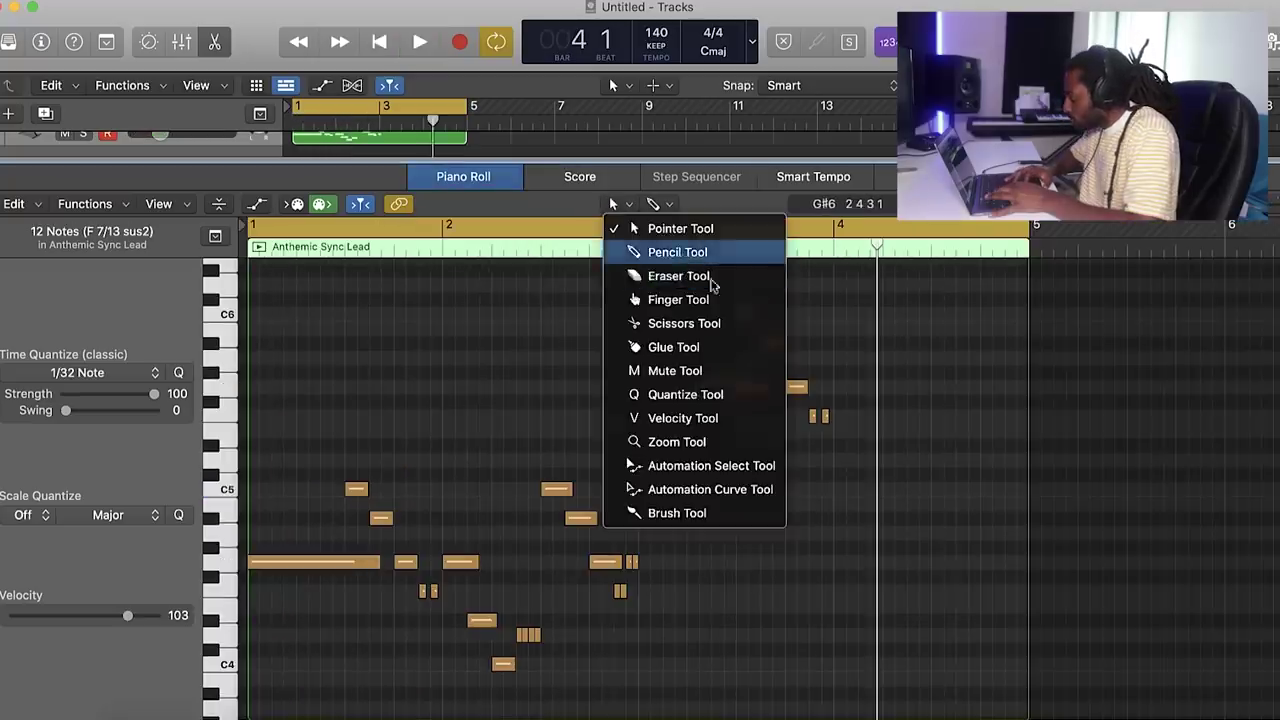
# Choose the Pencil tool and set the cycle range to bars 3 and 4 for the lead melody
pyautogui.click(680, 252)
pyautogui.press('space')
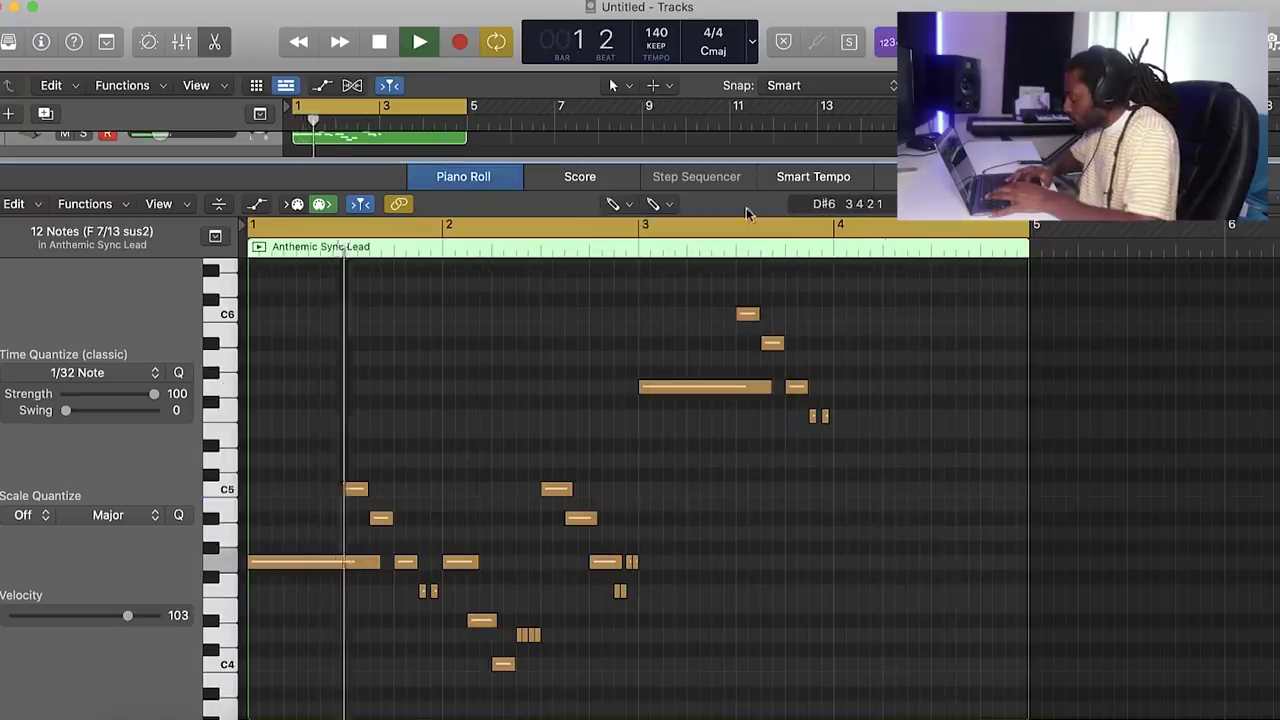
pyautogui.moveTo(642, 228); pyautogui.dragTo(1036, 240)
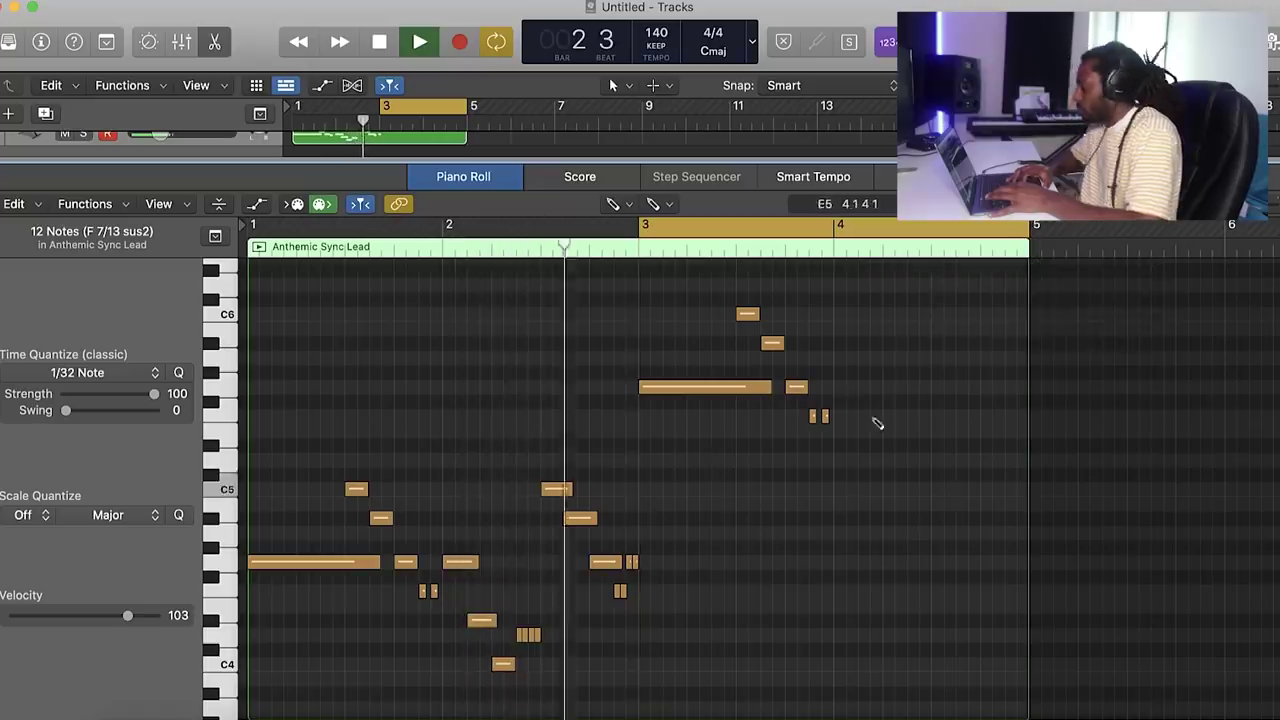
# Draw G5, D#5, C5, D5 and D#5 lead notes in sequence from 4 1 1 1 through 4 3 1 1
pyautogui.click(844, 388)
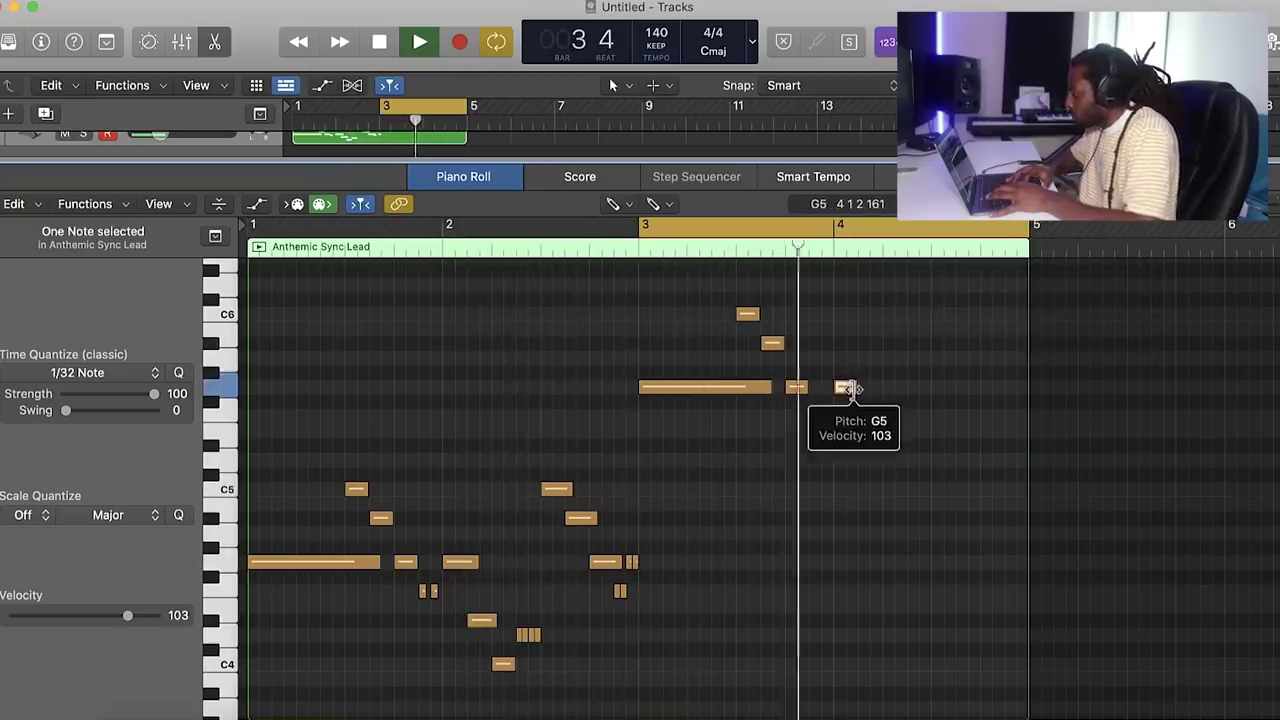
pyautogui.press('space')
pyautogui.click(858, 402)
pyautogui.moveTo(858, 403); pyautogui.dragTo(895, 490)
pyautogui.press('space')
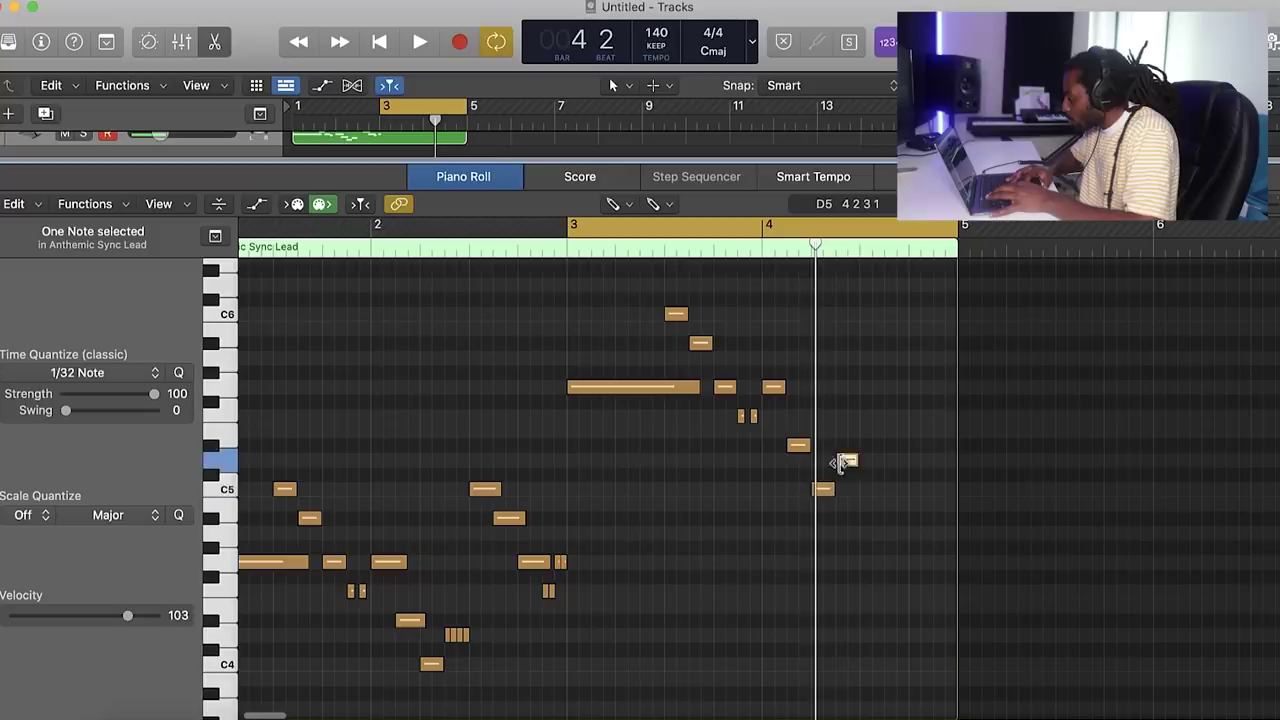
pyautogui.moveTo(866, 446); pyautogui.dragTo(876, 447)
pyautogui.press('space')
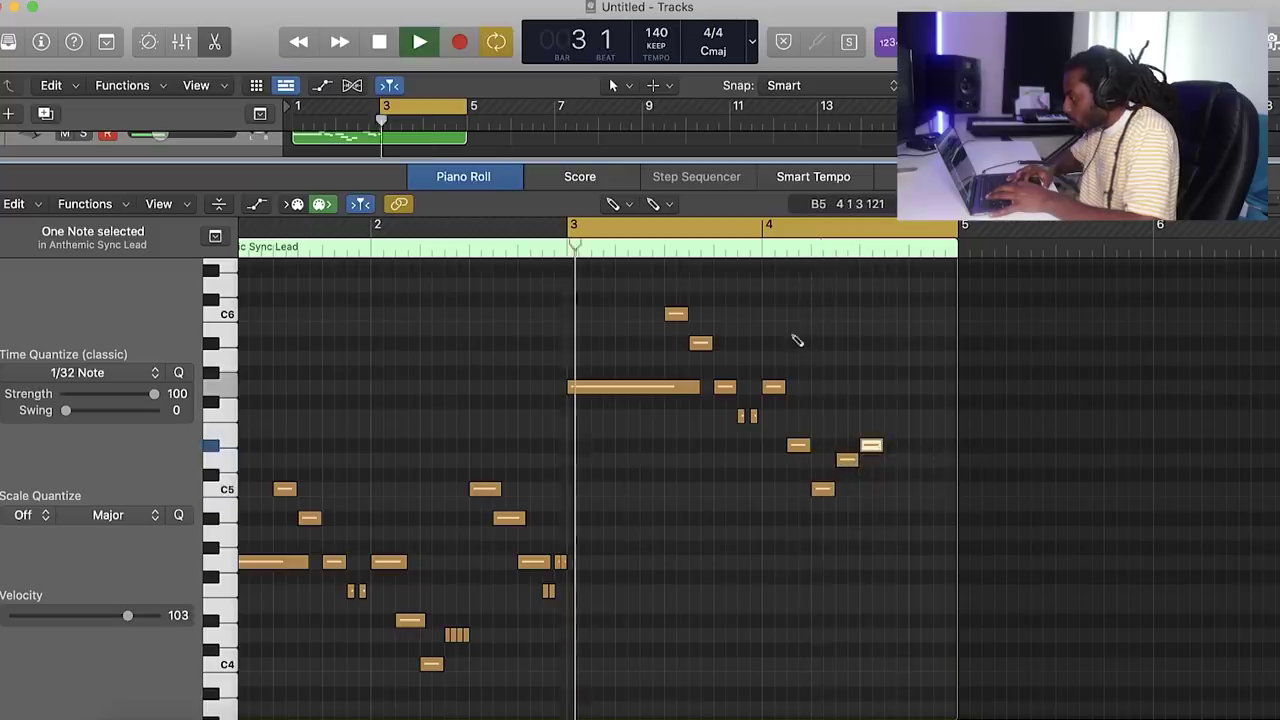
# Brush a four-note 1/32 roll over the D#5 at 4 3 1 1 and add a C5 note at 4 3 3 1
pyautogui.click(612, 204)
pyautogui.click(702, 515)
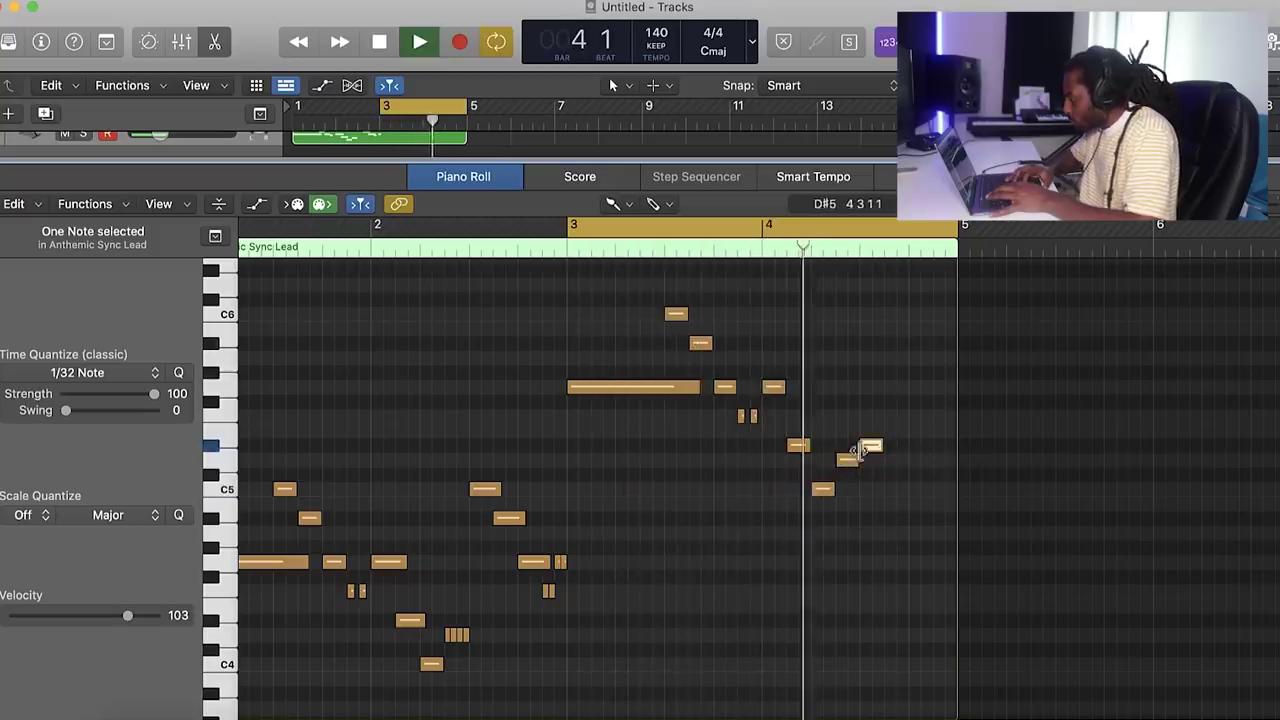
pyautogui.press('space')
pyautogui.click(863, 446)
pyautogui.moveTo(810, 476)
pyautogui.mouseDown()
pyautogui.moveTo(811, 494)
pyautogui.moveTo(809, 461)
pyautogui.moveTo(813, 496)
pyautogui.mouseUp()
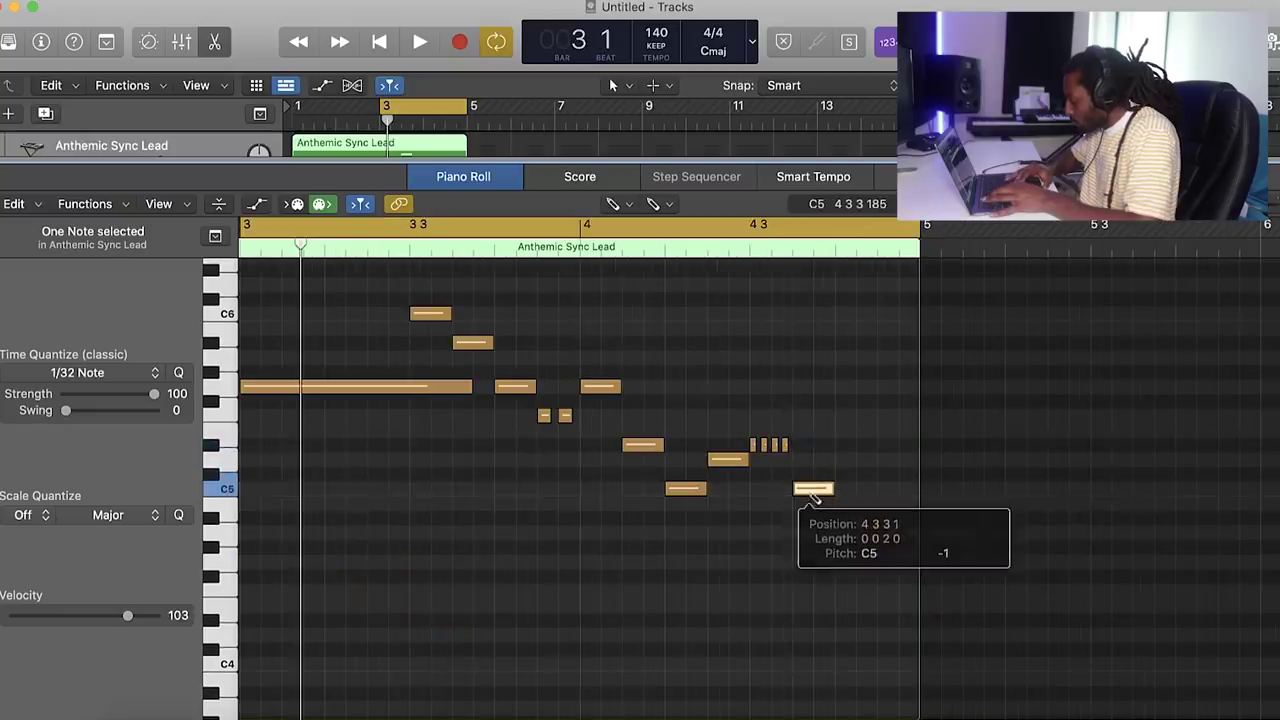
# Finish the lead's bar 4 with two short G4 notes from 4 4 1 1 and an F4 note at 4 4 3 1
pyautogui.press('space')
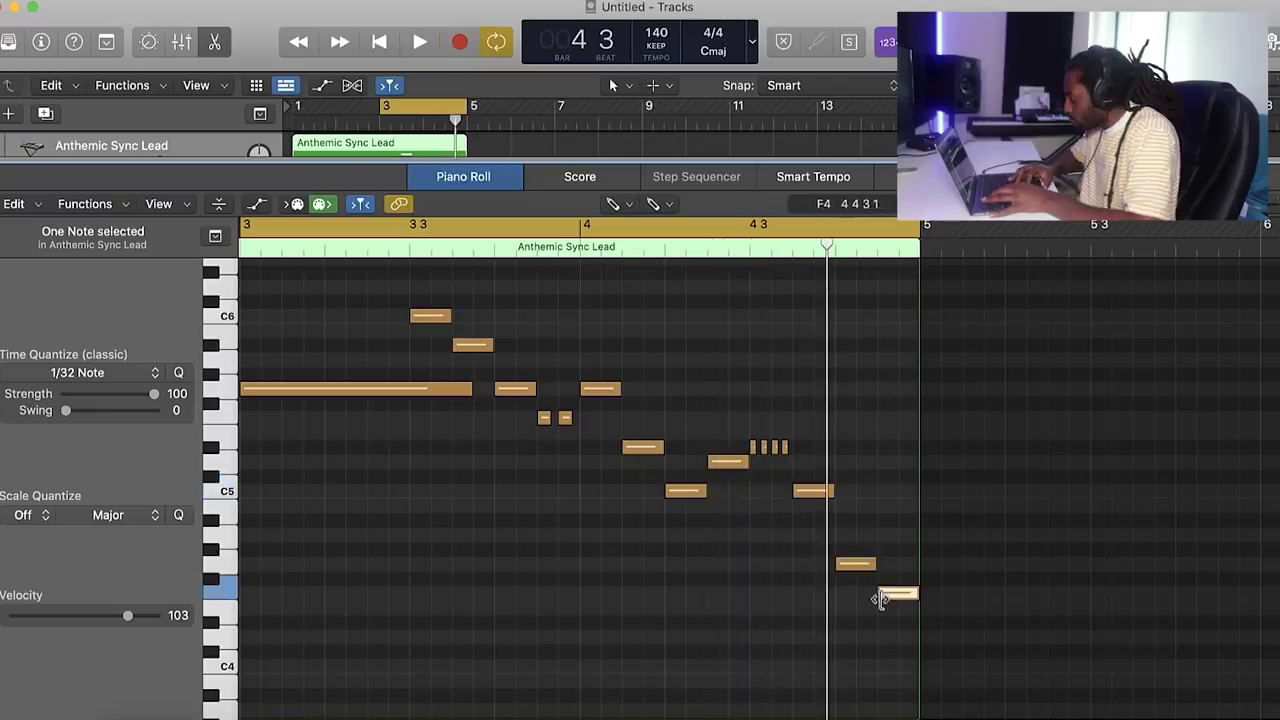
pyautogui.moveTo(875, 570); pyautogui.dragTo(842, 569)
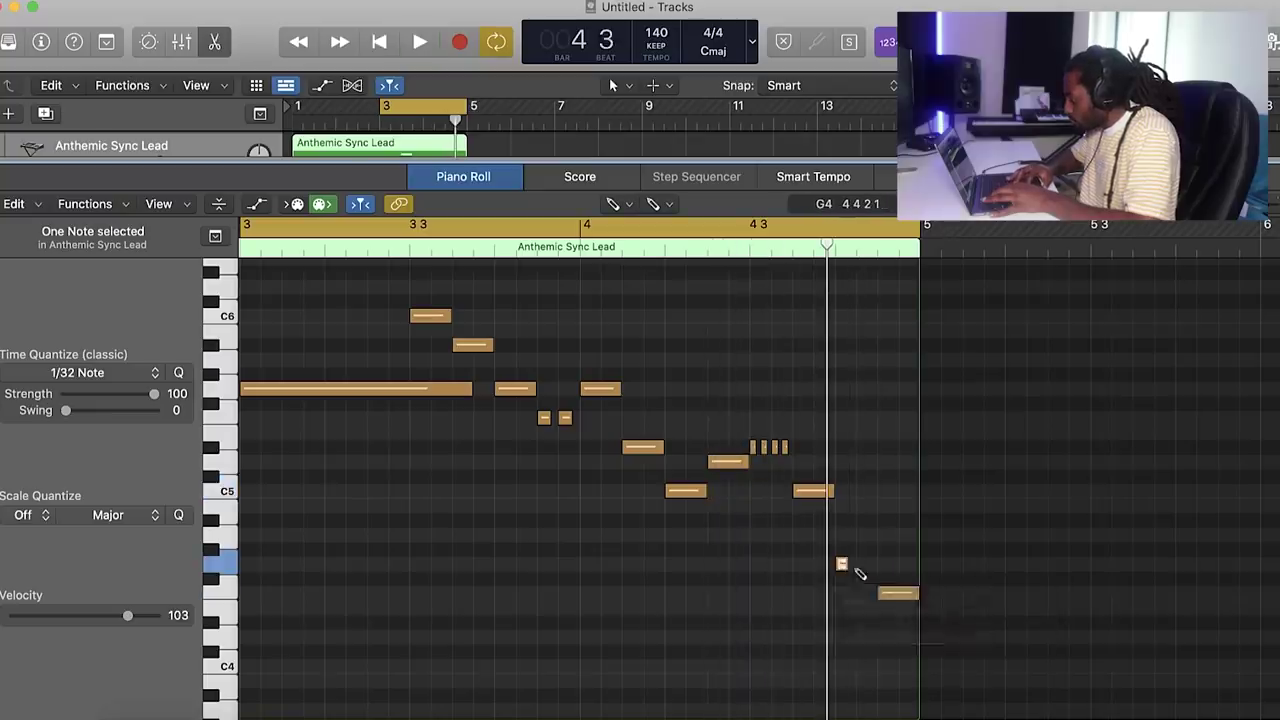
pyautogui.click(863, 564)
pyautogui.press('space')
# Extend the cycle range back to bar 1 so all four bars of the lead play
pyautogui.moveTo(1256, 203); pyautogui.dragTo(1244, 203)
pyautogui.hscroll(-5, 900, 414)
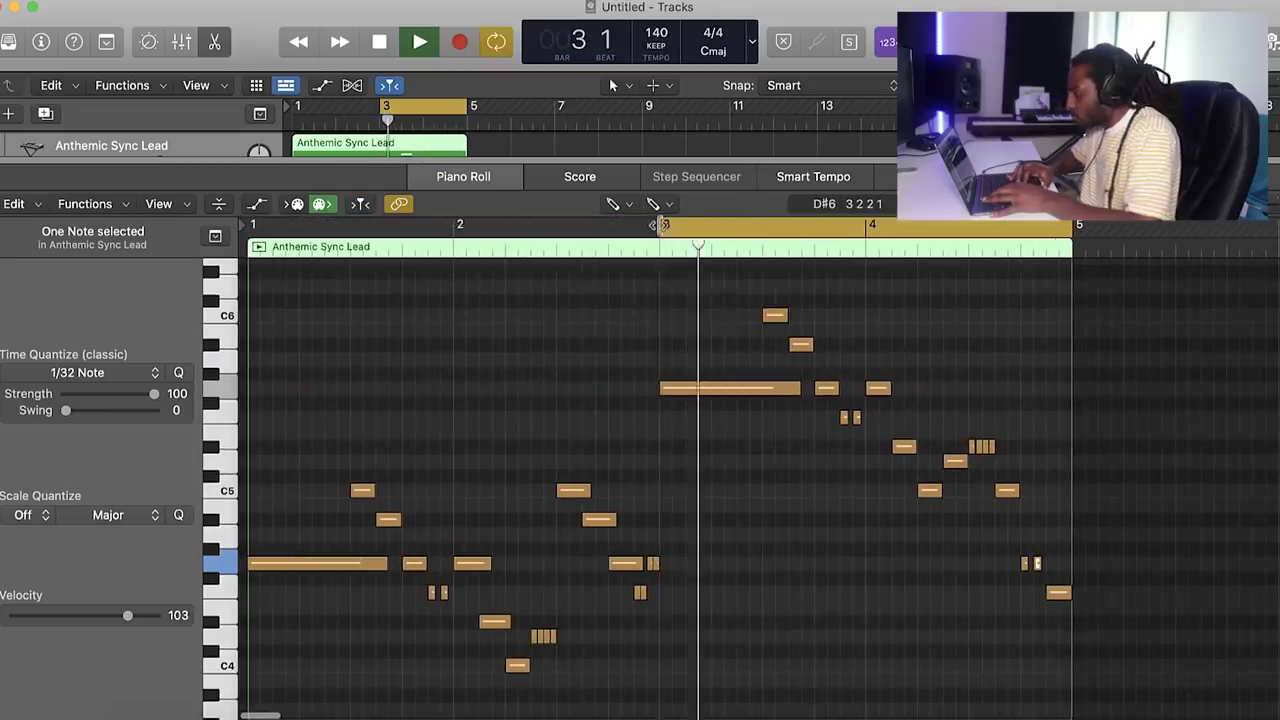
pyautogui.moveTo(657, 226); pyautogui.dragTo(166, 214)
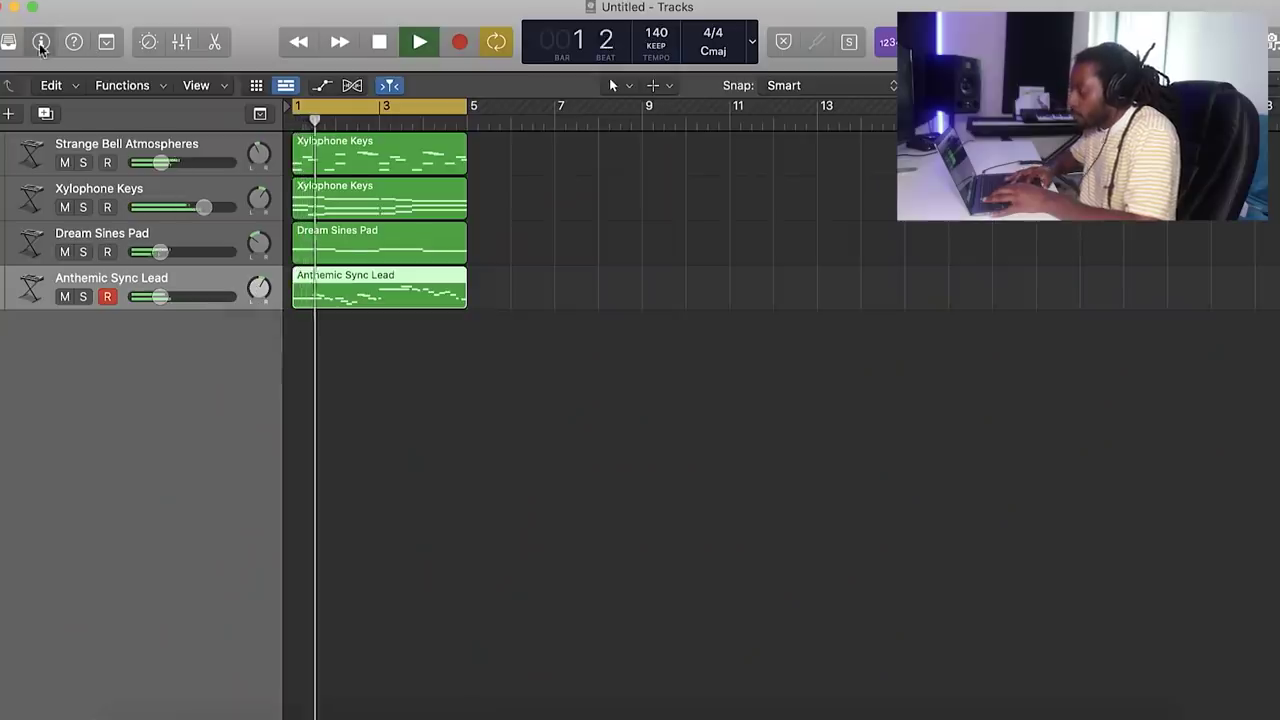
# Show the Inspector, set the Anthemic Sync Lead's second send to -9.4 dB and raise the track's volume slightly
pyautogui.press('i')
pyautogui.click(60, 361)
pyautogui.moveTo(61, 362); pyautogui.dragTo(61, 335)
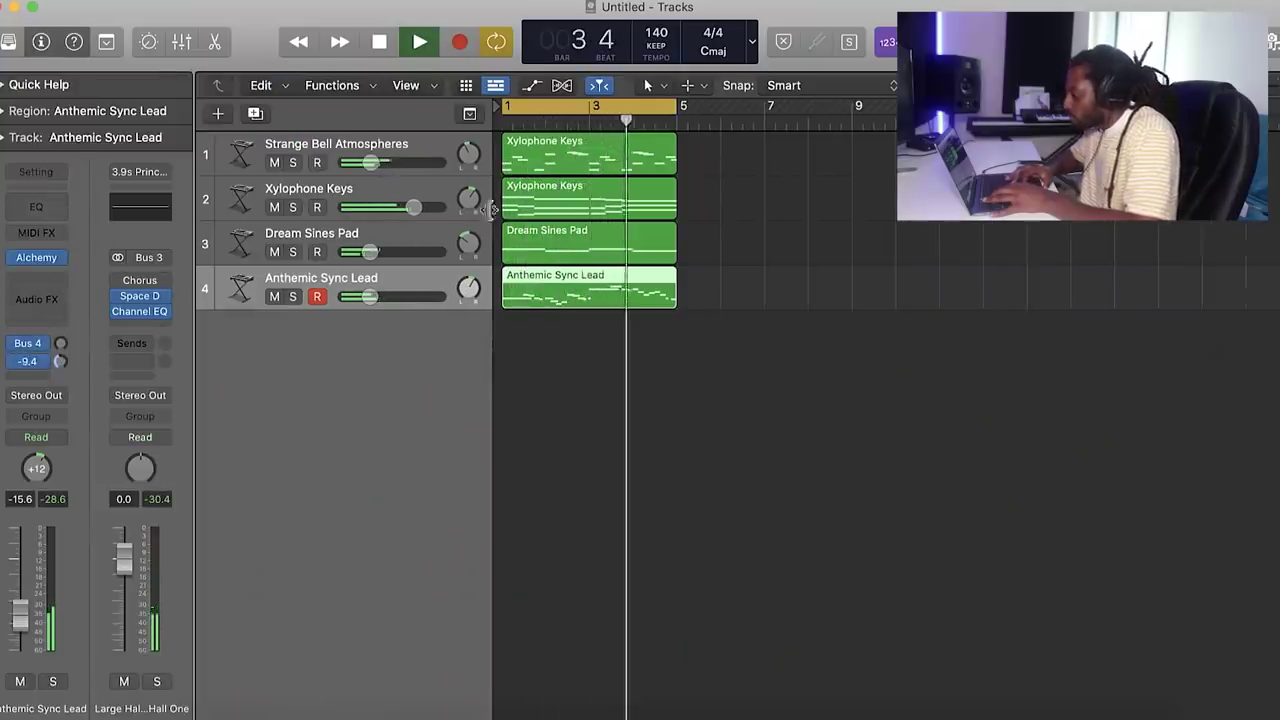
pyautogui.moveTo(370, 296); pyautogui.dragTo(381, 296)
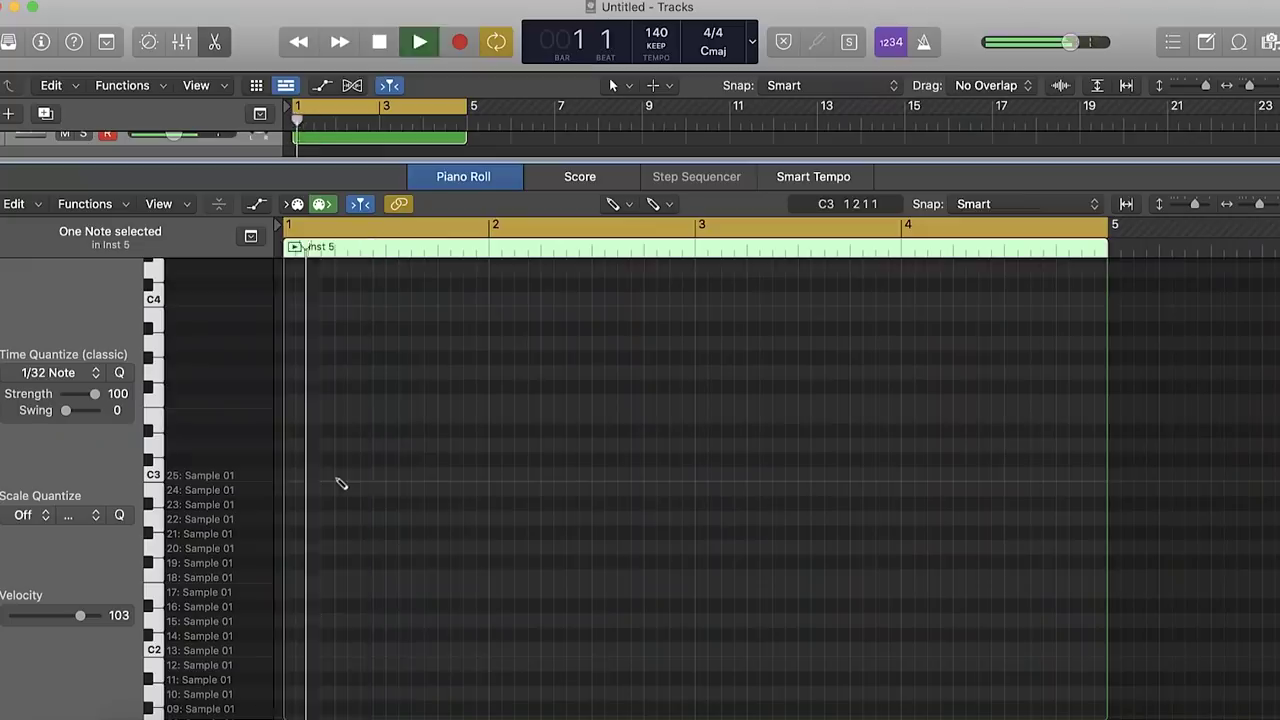
# Complete the Inst 5 pattern with C3 notes on beat 3 of bars 2 to 4, and close the Piano Roll
pyautogui.click(596, 478)
pyautogui.press('super+a')
pyautogui.press('super+r')
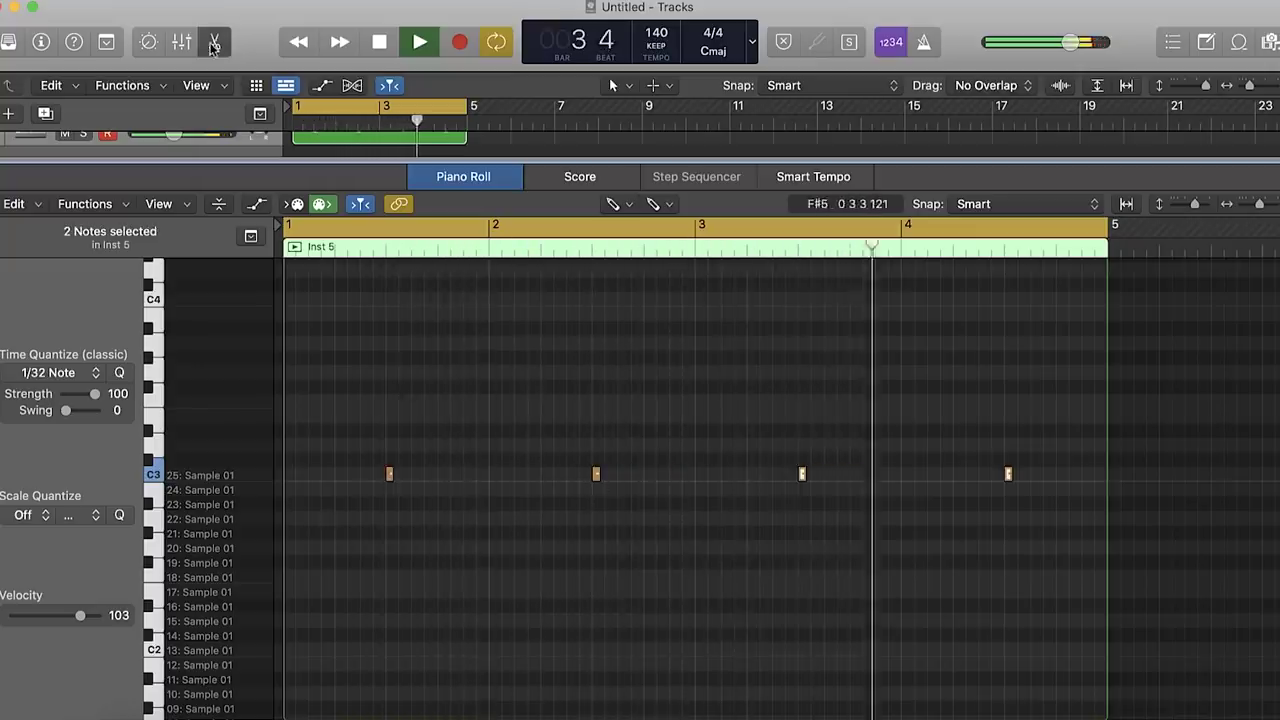
pyautogui.press('e')
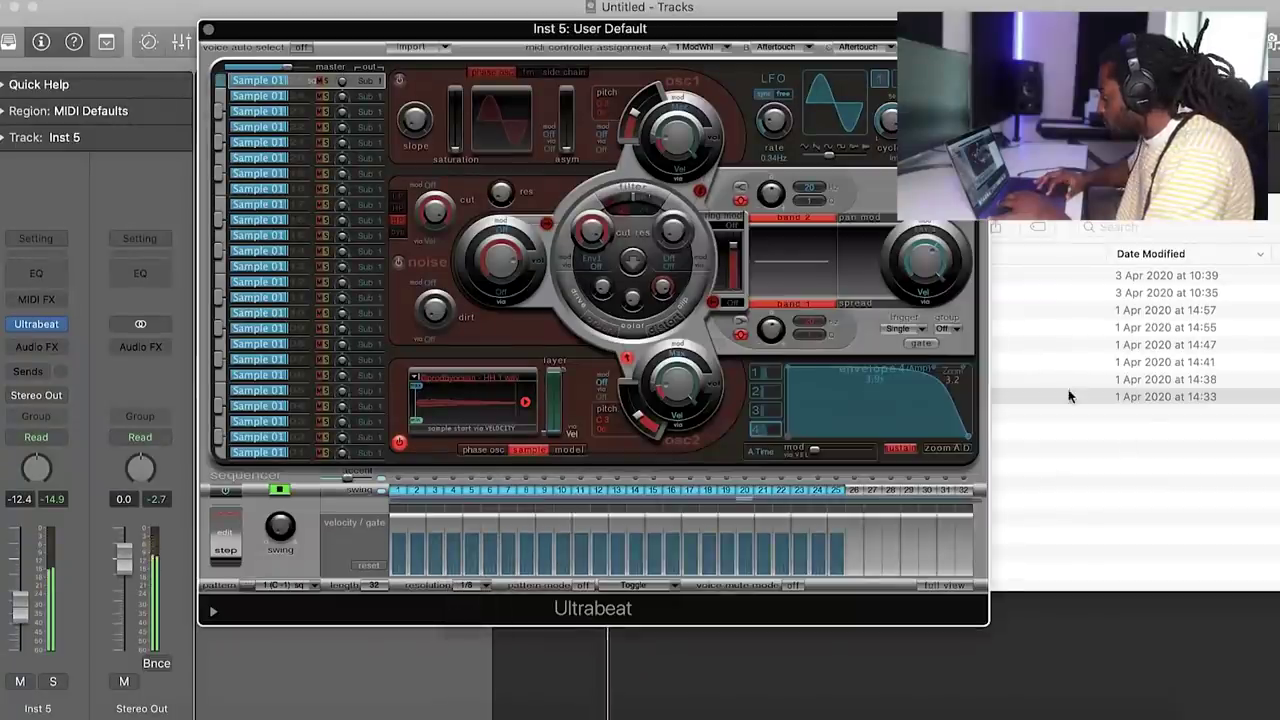
# Load HH 2.wav into Ultrabeat and add a Channel EQ with a 5350 Hz low cut and a 14600 Hz high cut
pyautogui.click(1059, 385)
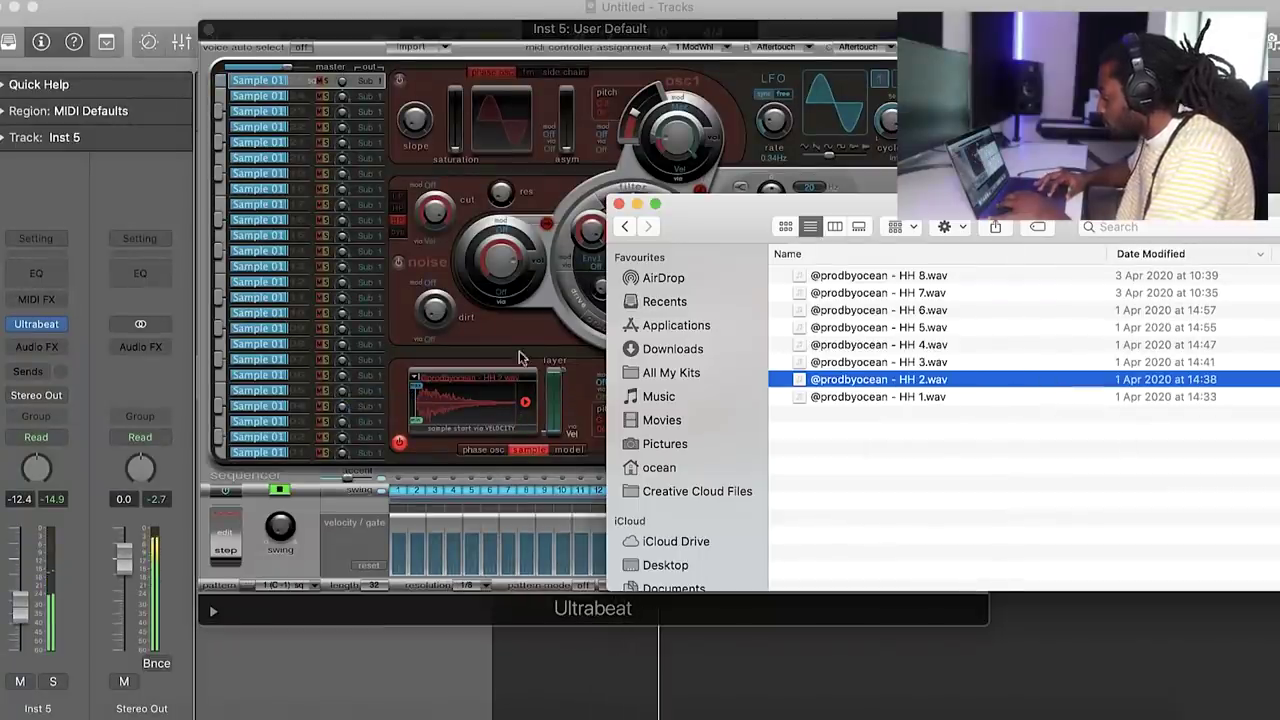
pyautogui.click(491, 346)
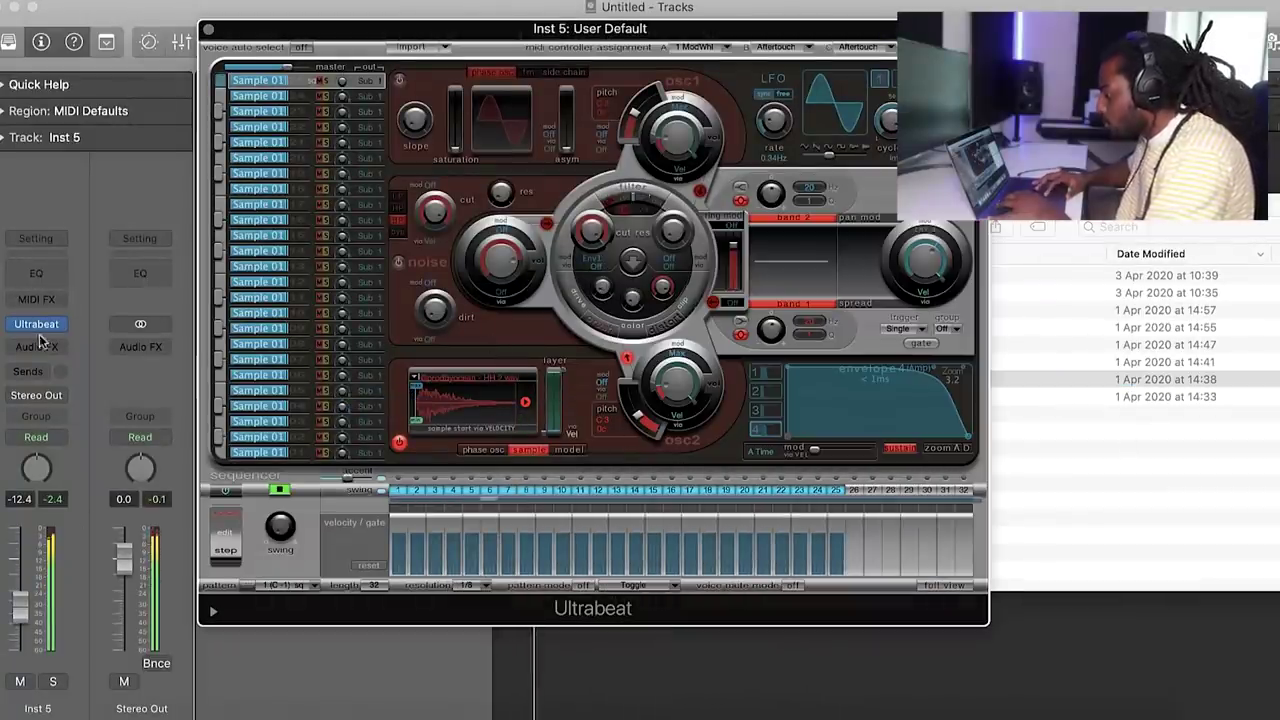
pyautogui.click(38, 274)
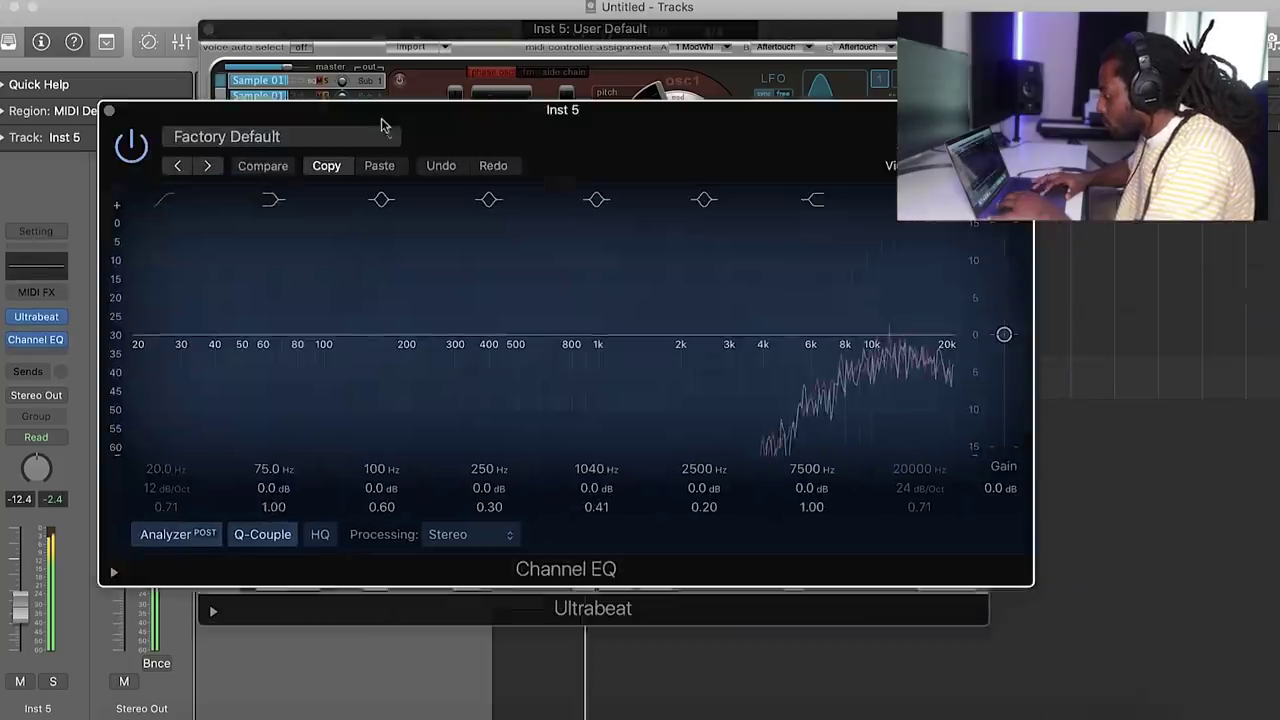
pyautogui.moveTo(160, 302); pyautogui.dragTo(795, 352)
pyautogui.moveTo(968, 347); pyautogui.dragTo(914, 358)
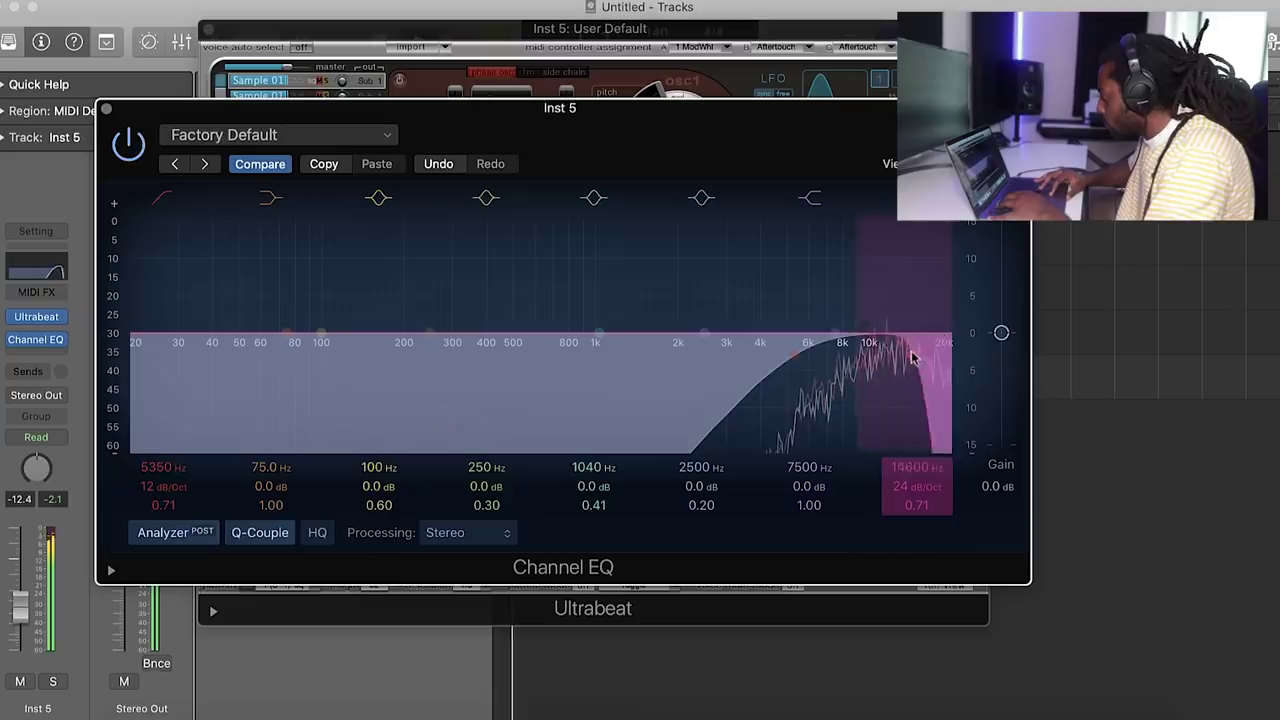
pyautogui.click(107, 110)
# Set the Ultrabeat pattern to steps 1–2, 4–6, 8–10 and 13–16 and place it as a region on the Inst 5 track
pyautogui.moveTo(1000, 497); pyautogui.dragTo(1002, 497)
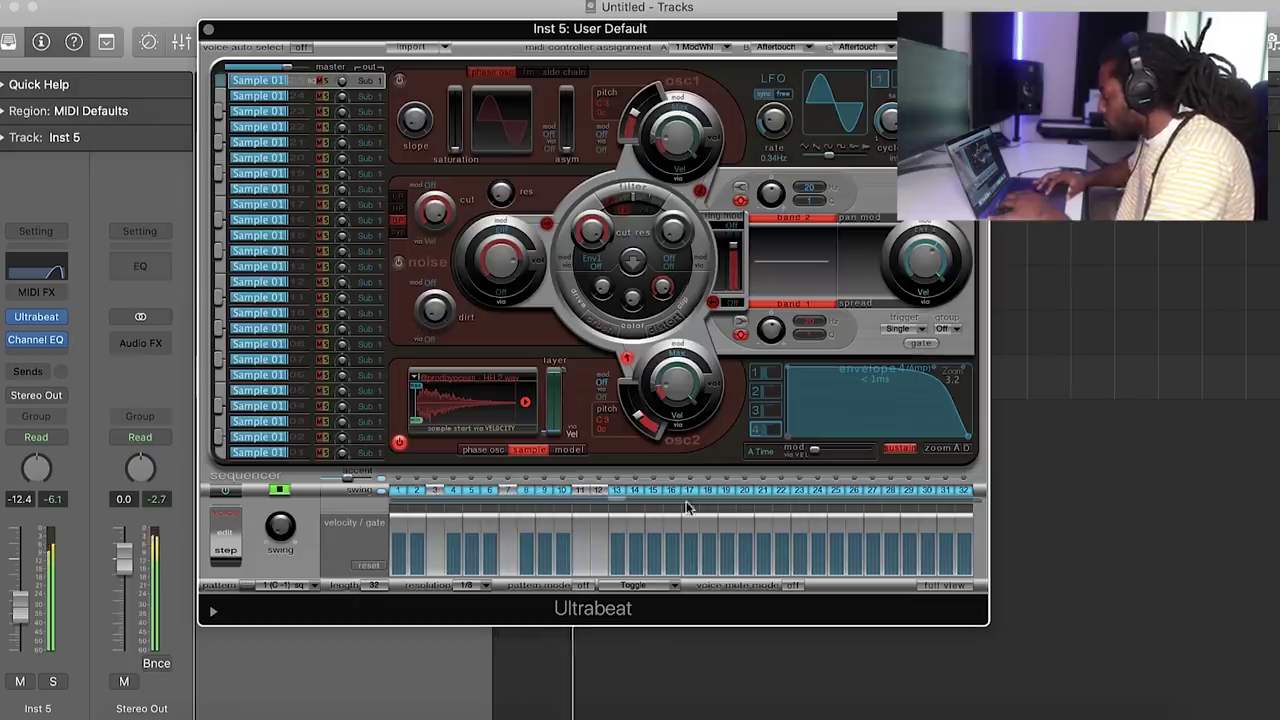
pyautogui.moveTo(688, 497); pyautogui.dragTo(1090, 500)
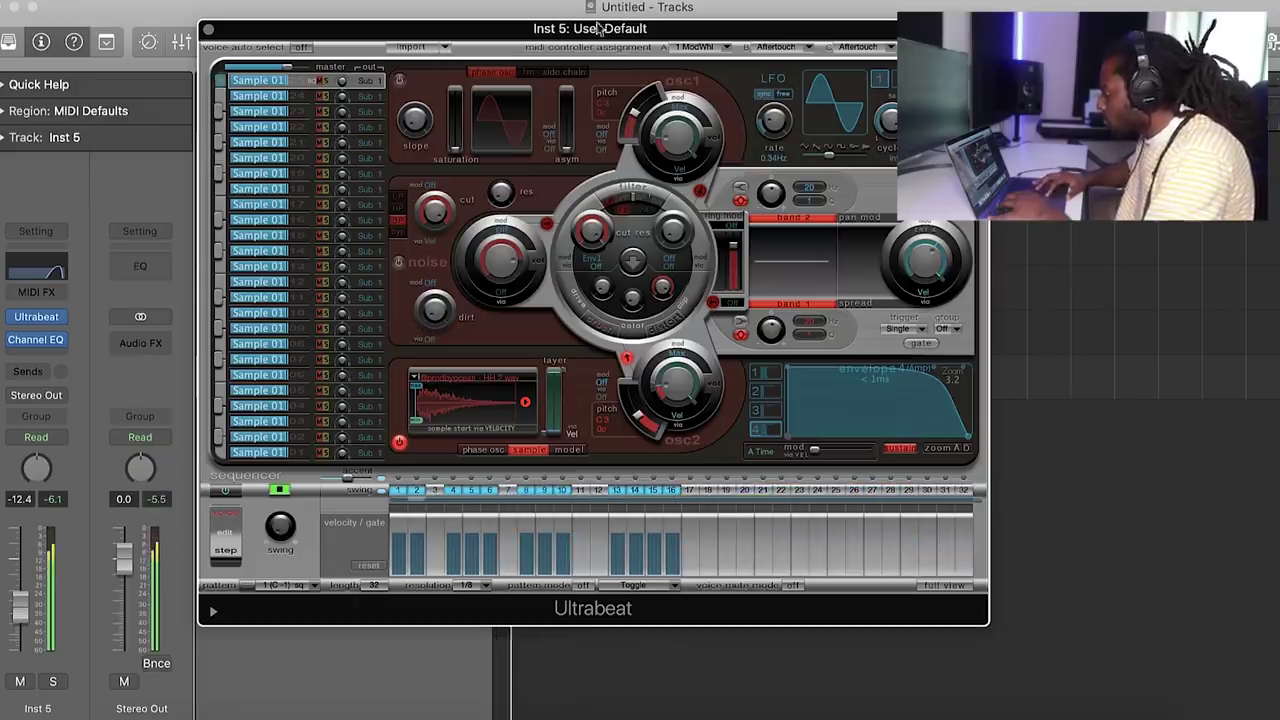
pyautogui.moveTo(560, 30); pyautogui.dragTo(999, 10)
pyautogui.moveTo(684, 566); pyautogui.dragTo(527, 385)
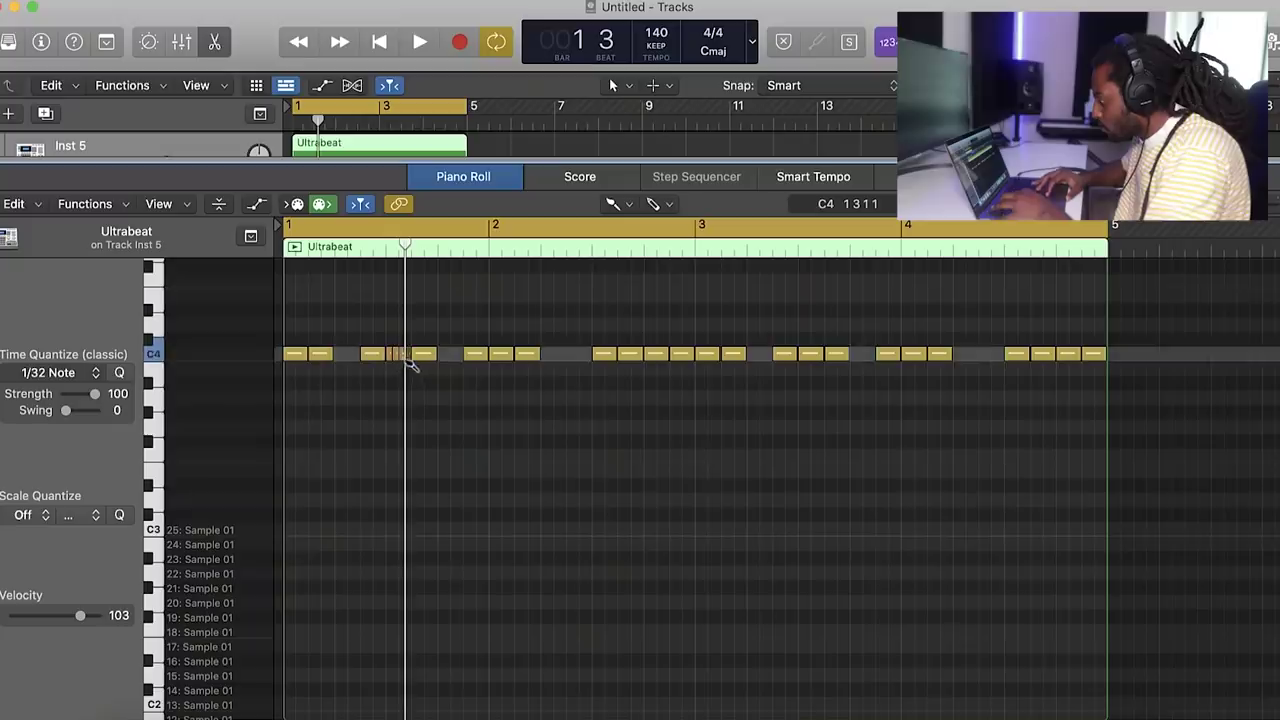
# Brush 1/32-note hi-hat rolls into bars 1 and 2 and a 1/64-note roll at the start of bar 4
pyautogui.press('space')
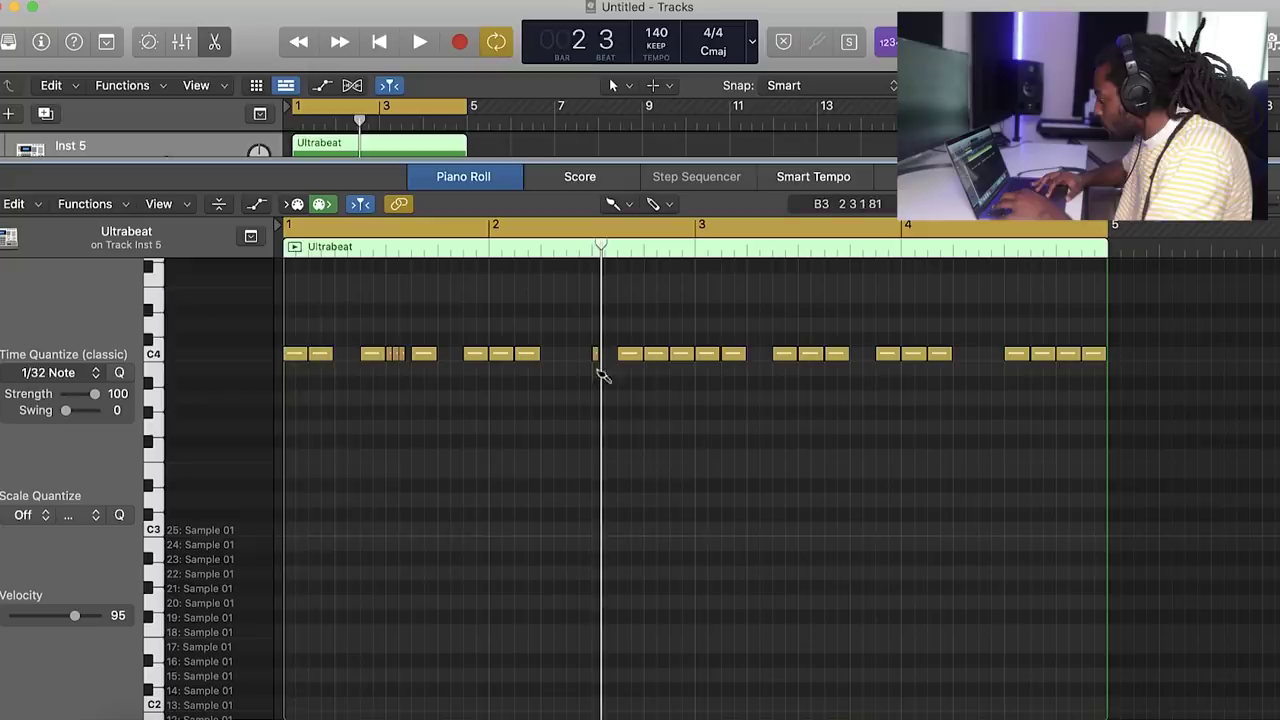
pyautogui.press('space')
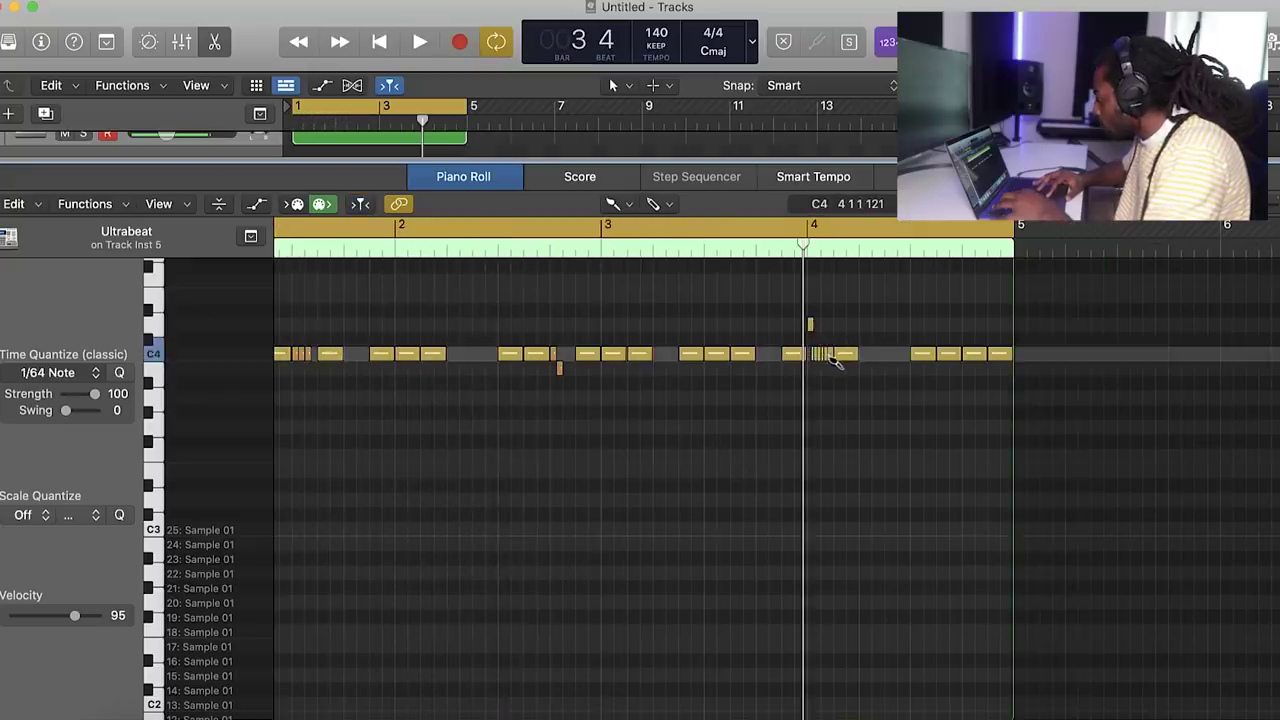
pyautogui.press('space')
# Draw a descending velocity ramp over the bar 4 hi-hat roll, restore the following note's velocity and hide the velocity lane
pyautogui.press('a')
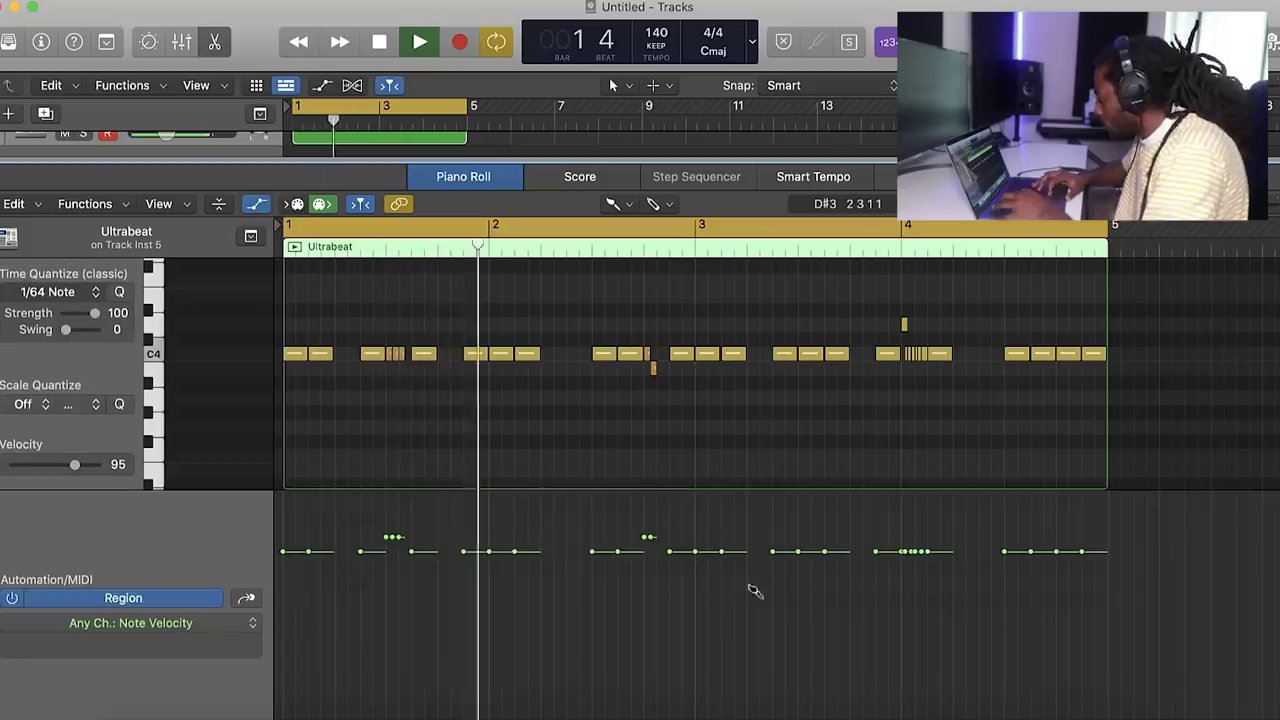
pyautogui.moveTo(906, 570)
pyautogui.mouseDown()
pyautogui.moveTo(946, 686)
pyautogui.moveTo(934, 709)
pyautogui.mouseUp()
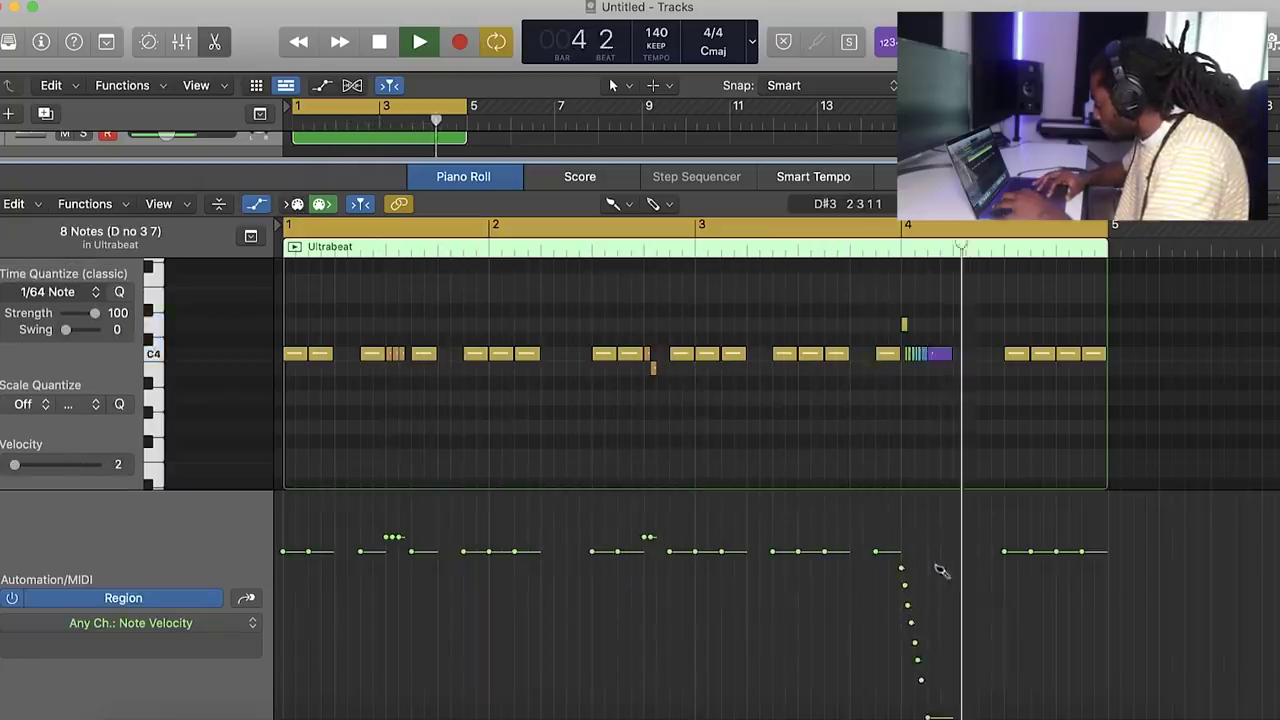
pyautogui.moveTo(928, 717); pyautogui.dragTo(927, 552)
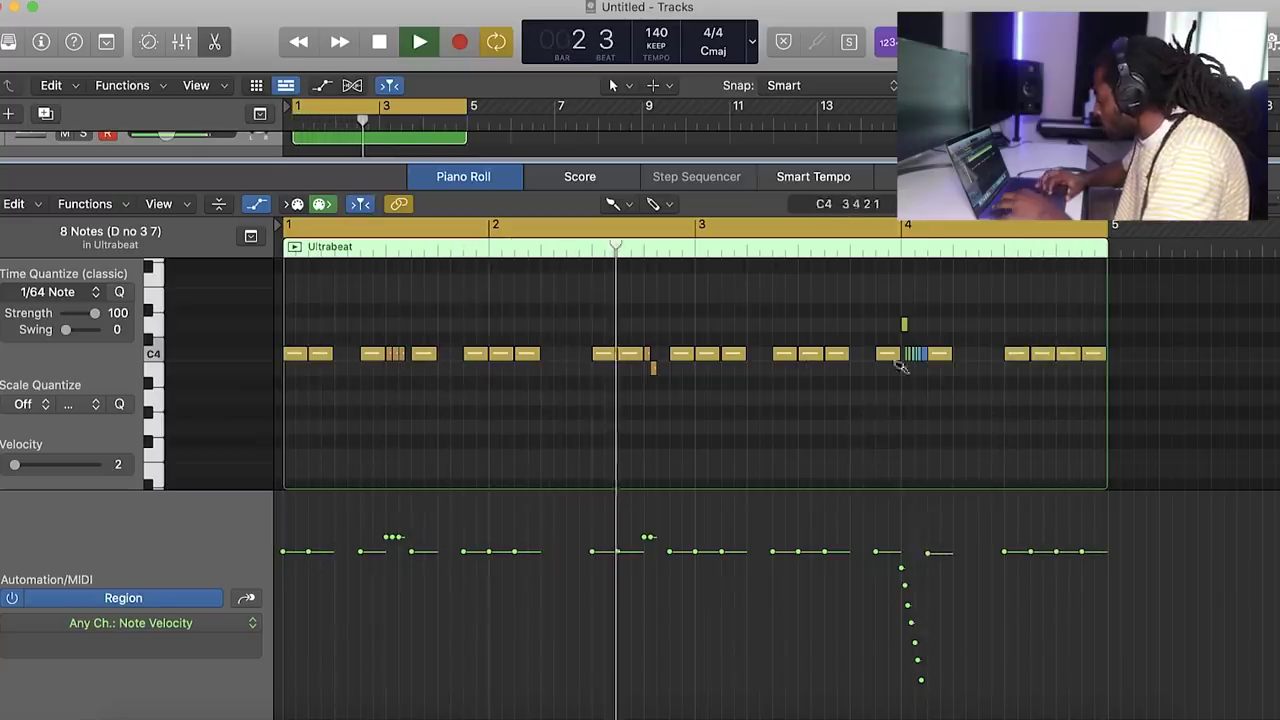
pyautogui.hscroll(3, 1057, 374)
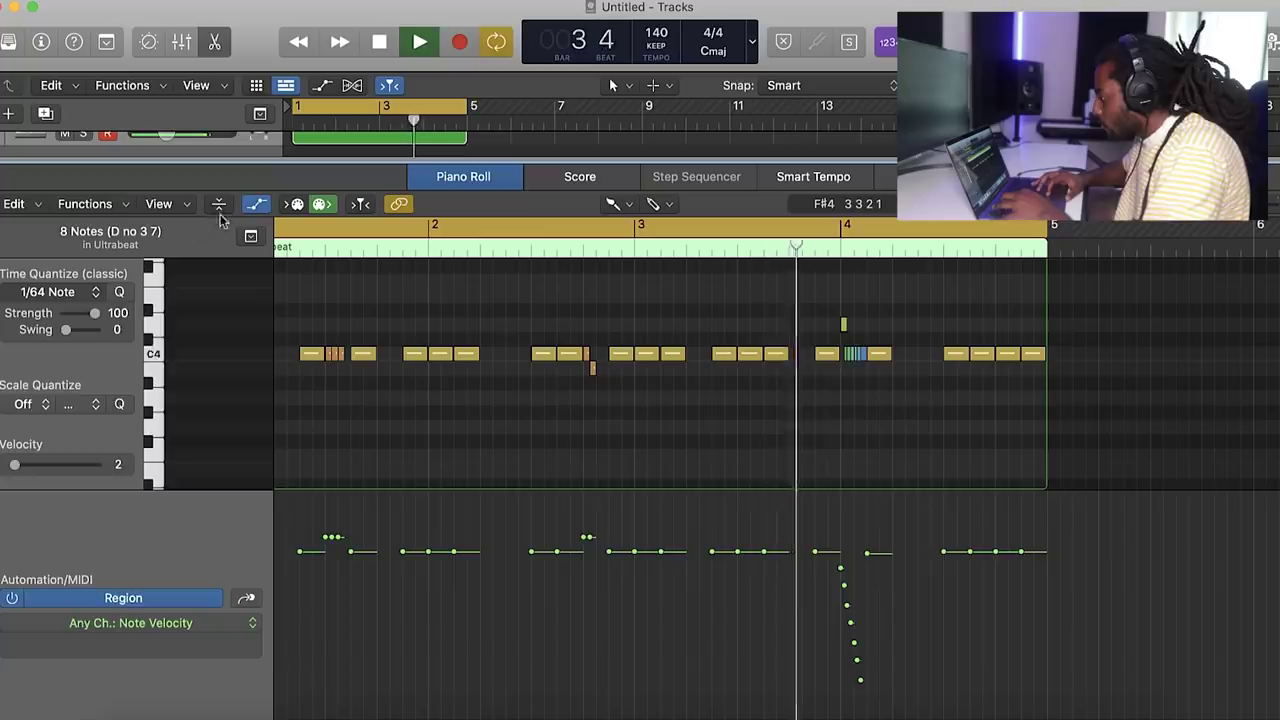
pyautogui.click(220, 208)
# Play the hi-hat pattern and lower one single note each in bars 1, 3 and 4 by two semitones with the Pointer tool
pyautogui.press('space')
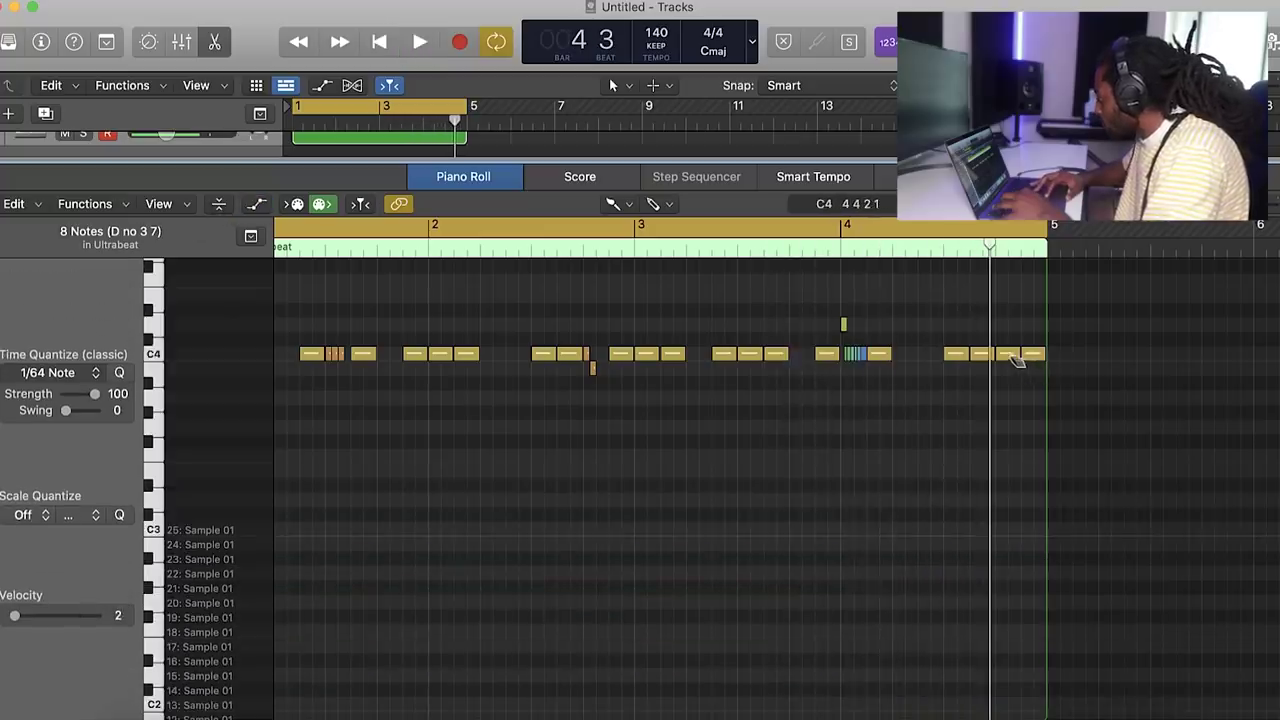
pyautogui.press('space')
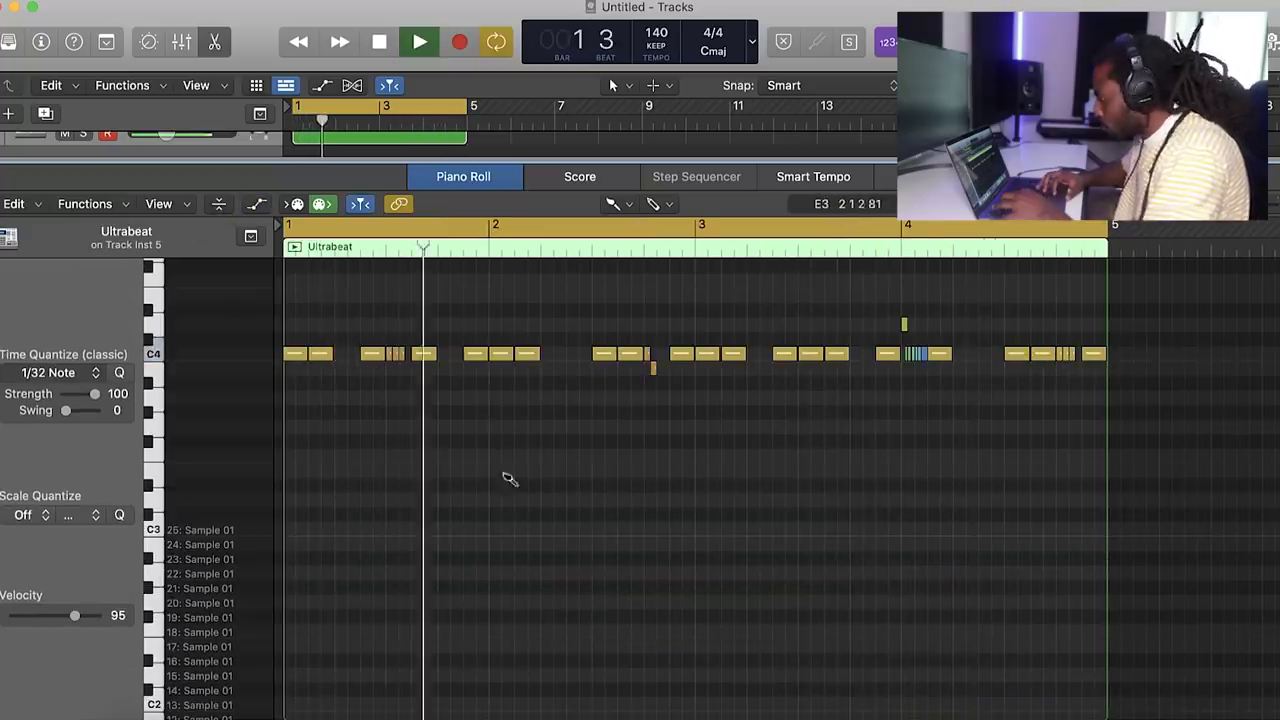
pyautogui.click(612, 204)
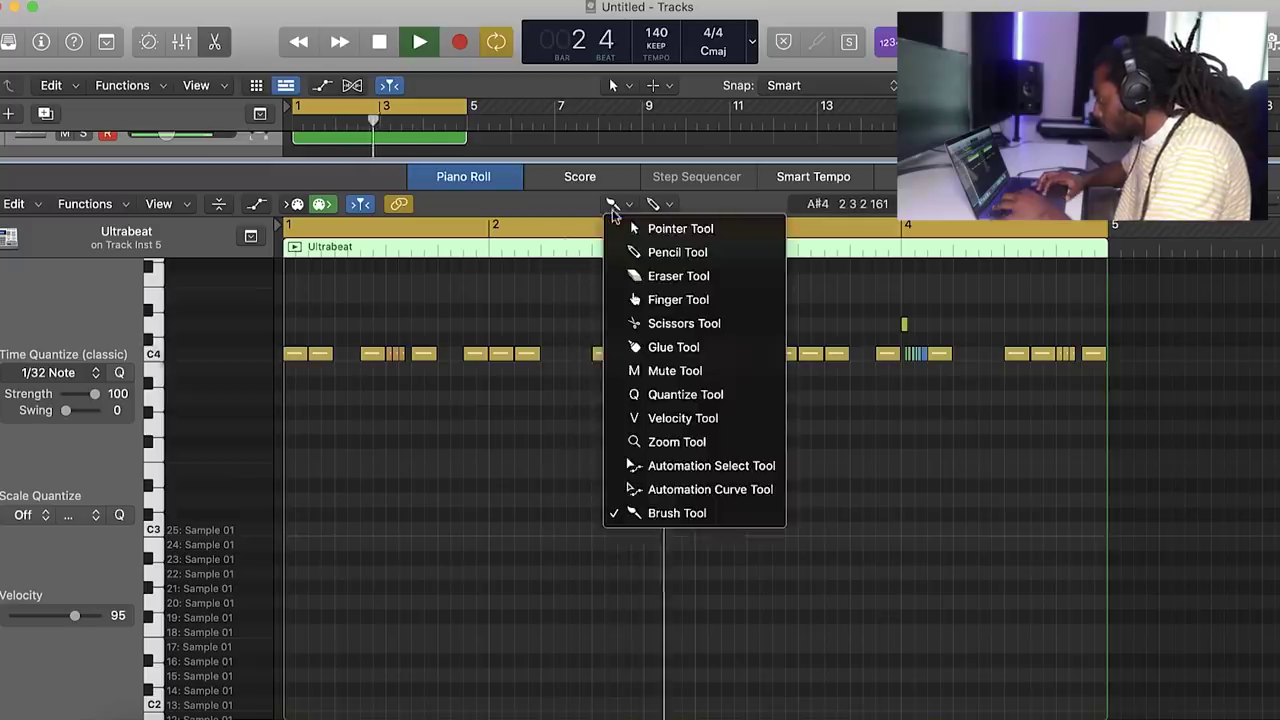
pyautogui.click(648, 223)
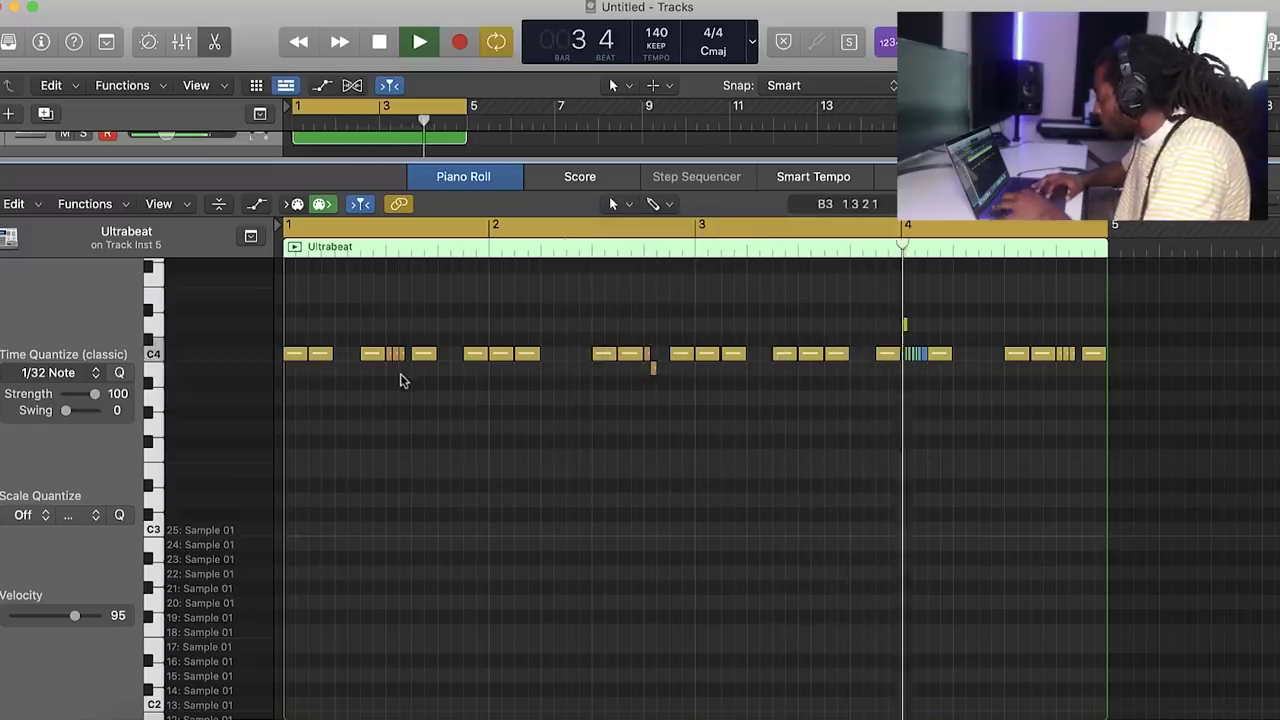
pyautogui.moveTo(422, 362); pyautogui.dragTo(438, 392)
pyautogui.moveTo(733, 354); pyautogui.dragTo(733, 388)
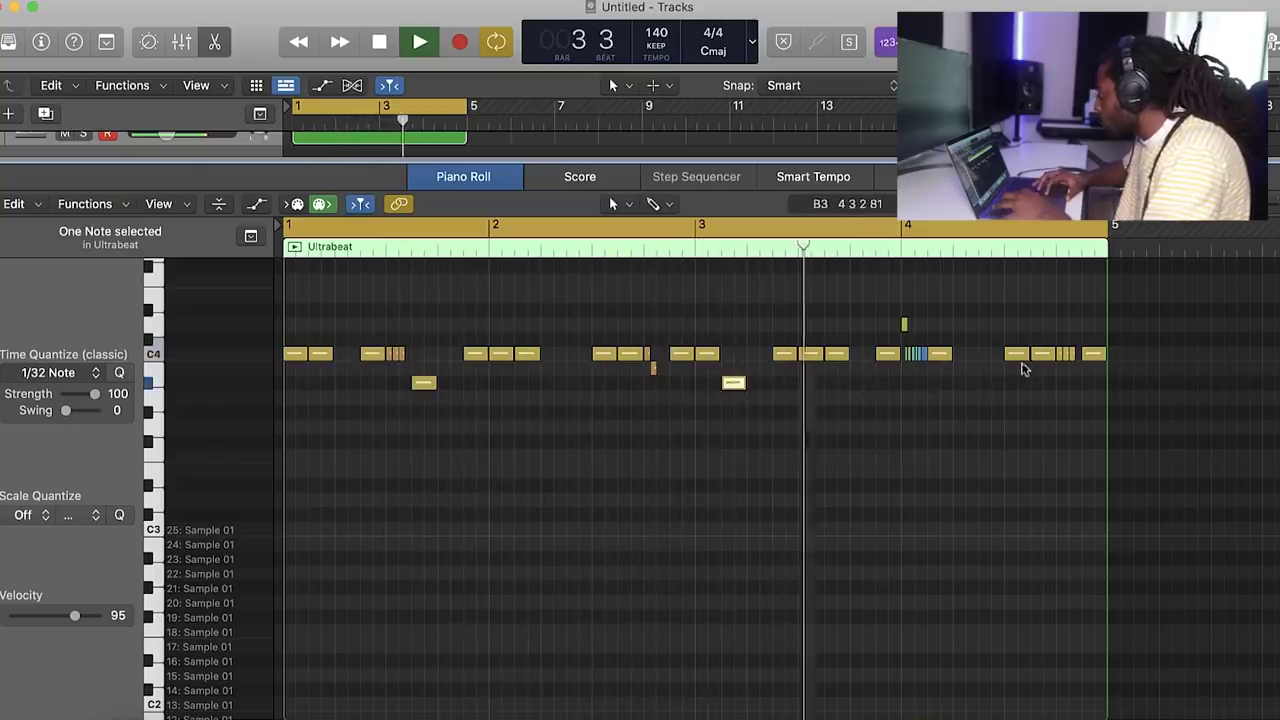
pyautogui.moveTo(1043, 358); pyautogui.dragTo(1043, 388)
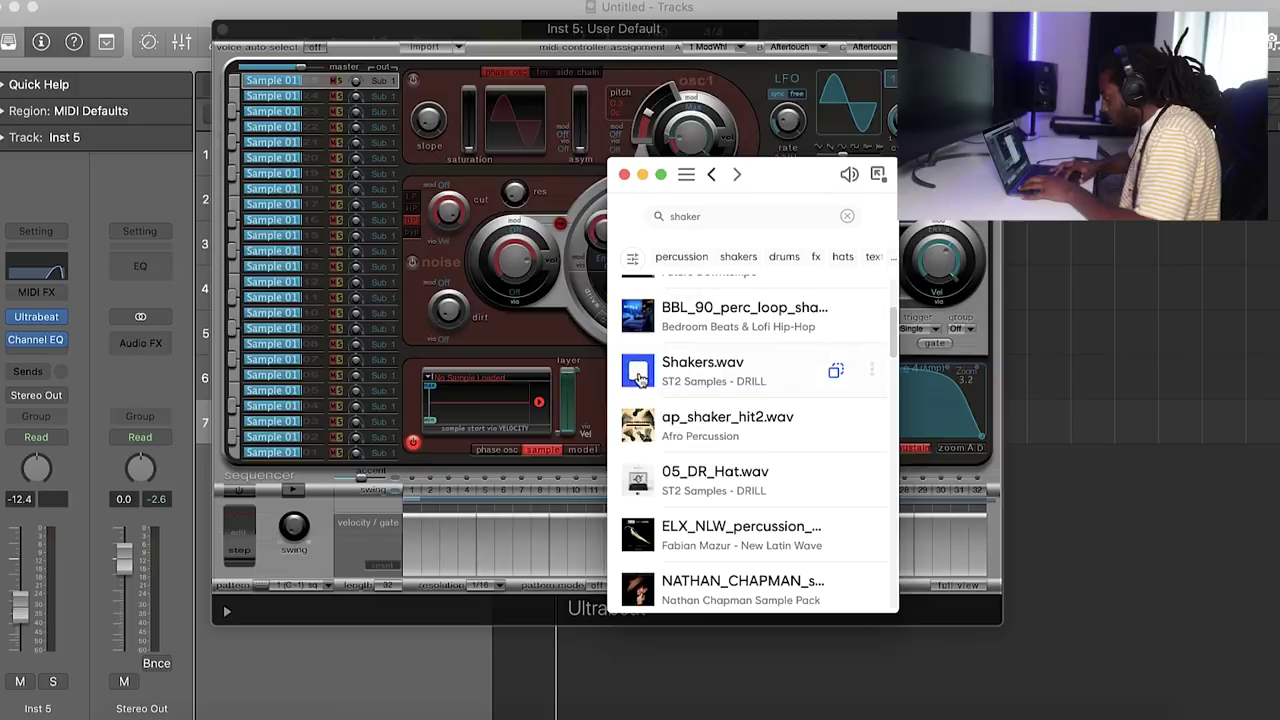
# Load ap_shaker_hit2.wav into Ultrabeat with a hit on step 5, and set the track to -8.2 dB volume and +21 pan
pyautogui.click(637, 428)
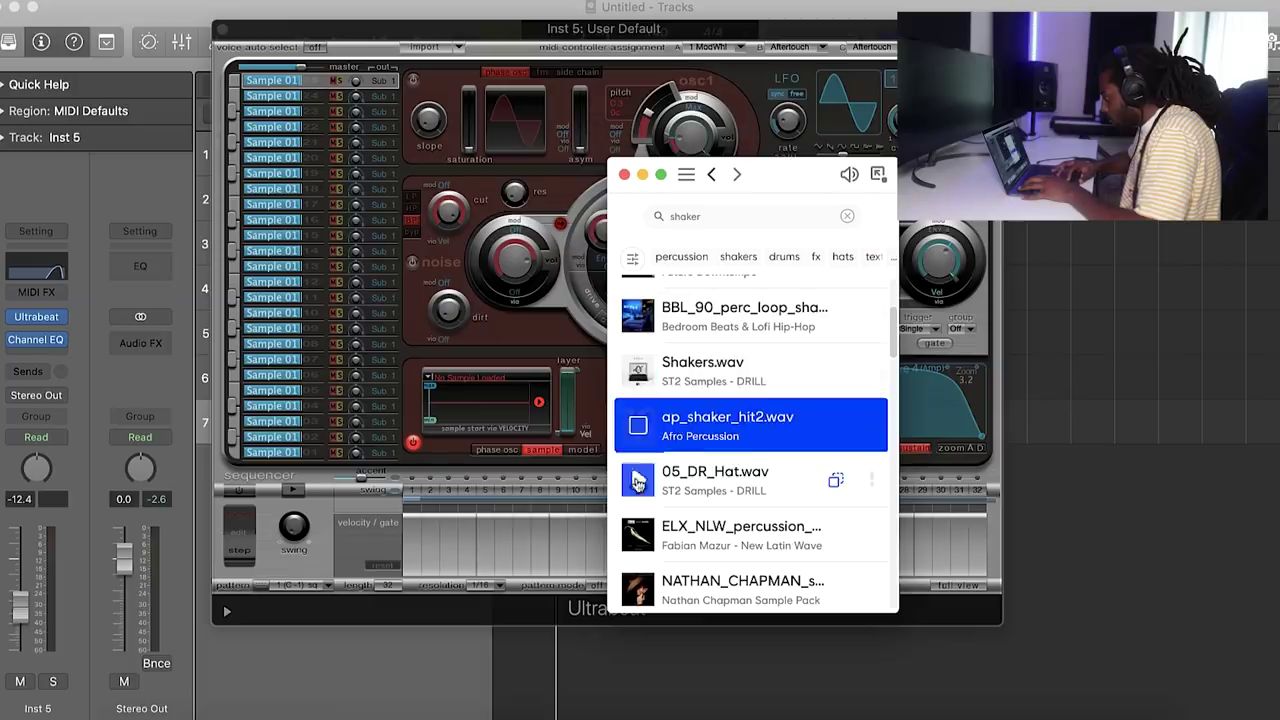
pyautogui.moveTo(637, 428); pyautogui.dragTo(480, 398)
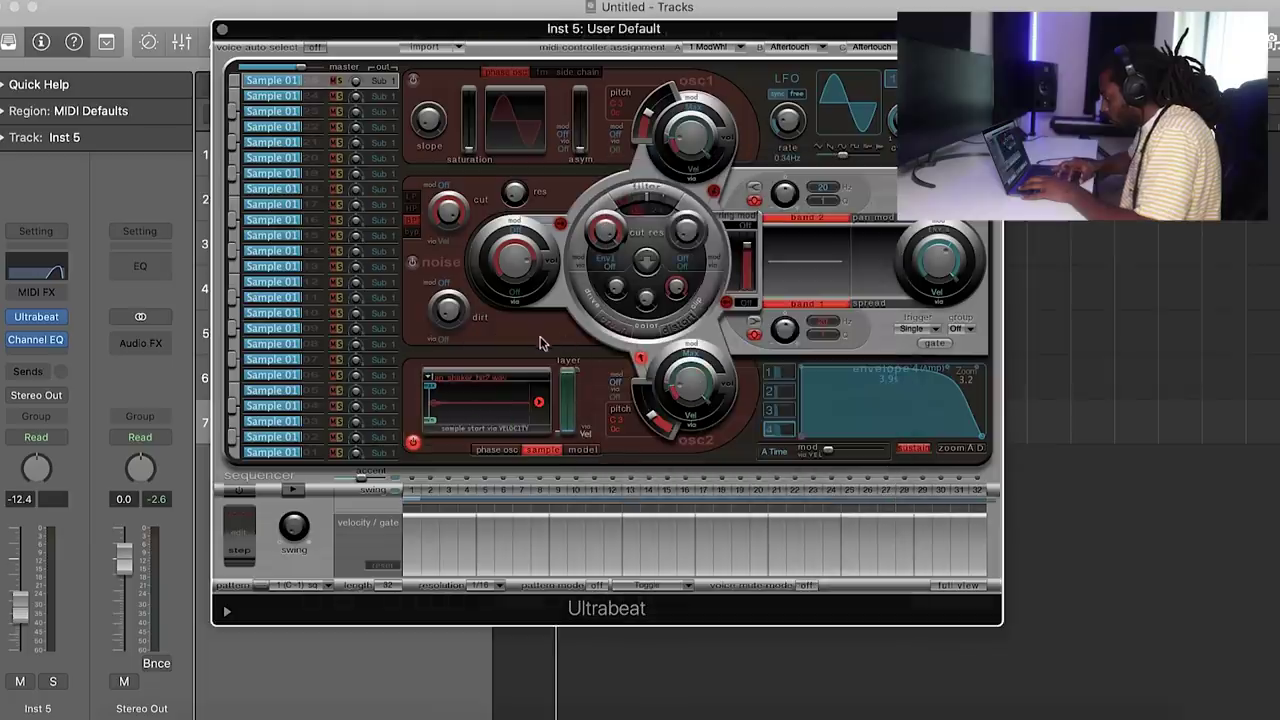
pyautogui.click(294, 490)
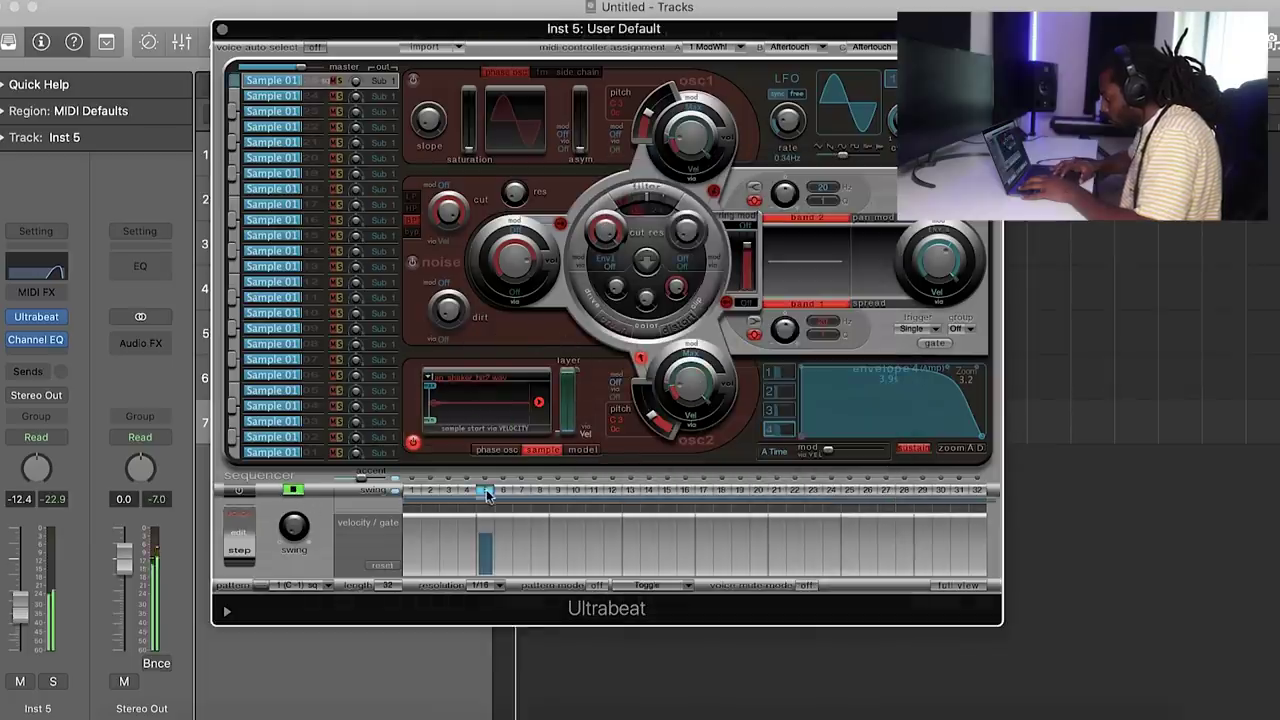
pyautogui.click(21, 587)
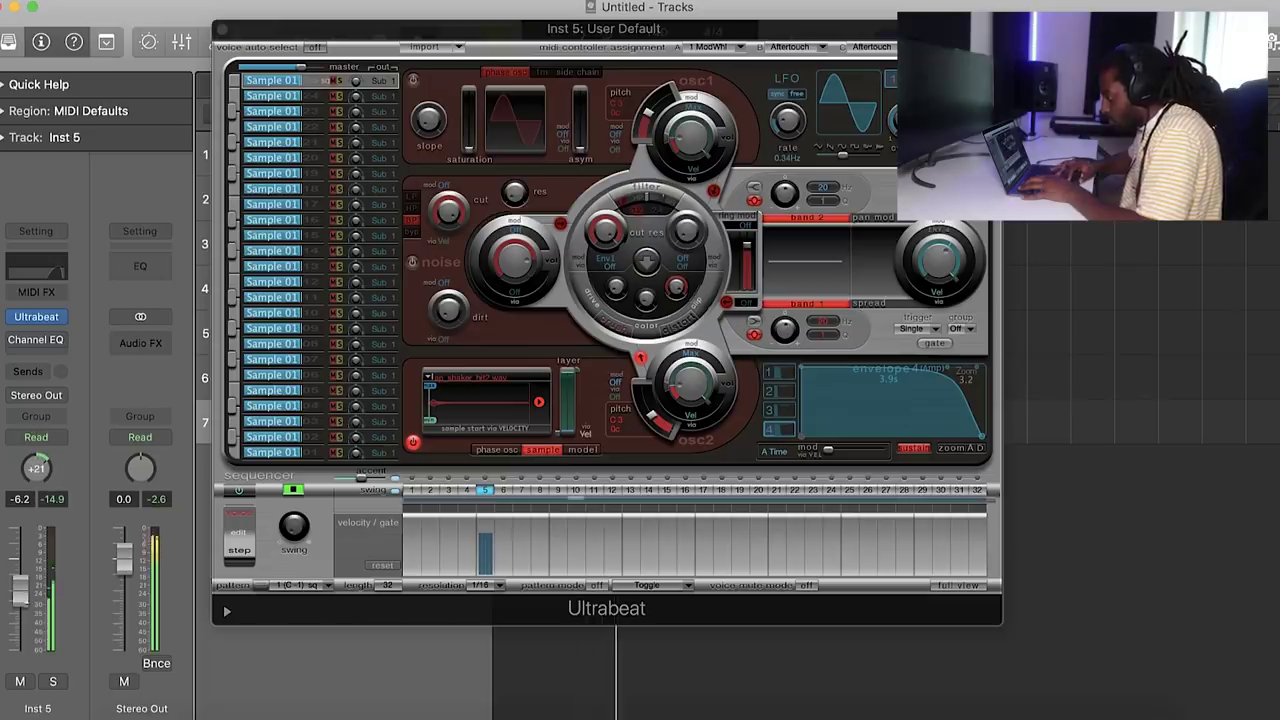
# Place the shaker pattern on track 7, copy it to fill four bars, join the regions and switch off the Ultrabeat sequencer
pyautogui.moveTo(267, 37); pyautogui.dragTo(696, 50)
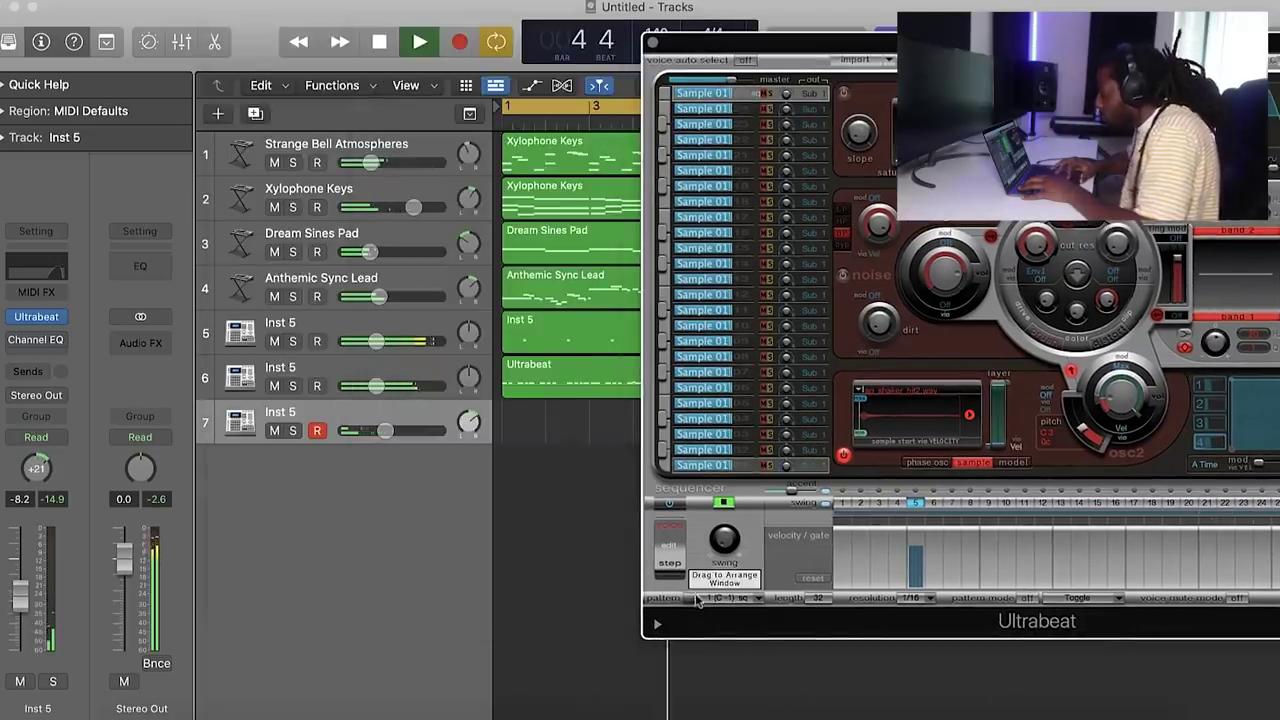
pyautogui.moveTo(697, 598); pyautogui.dragTo(545, 423)
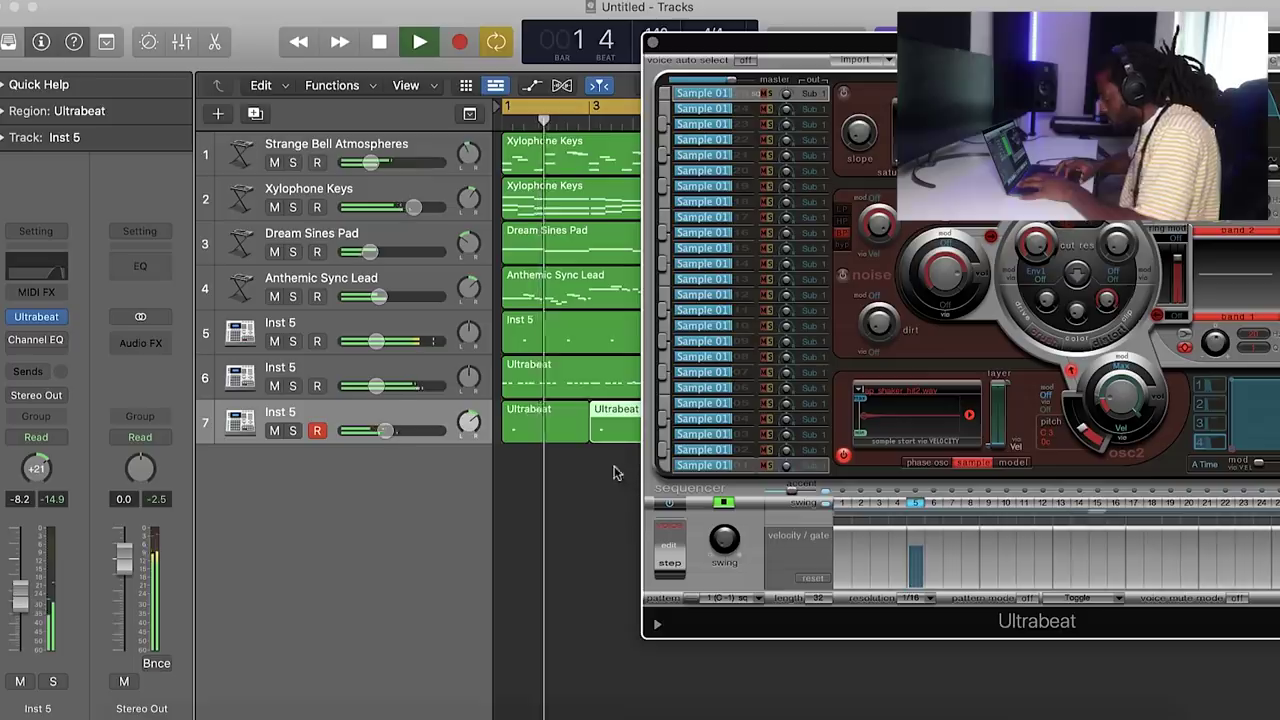
pyautogui.moveTo(617, 473); pyautogui.dragTo(559, 428)
pyautogui.press('super+j')
pyautogui.click(669, 504)
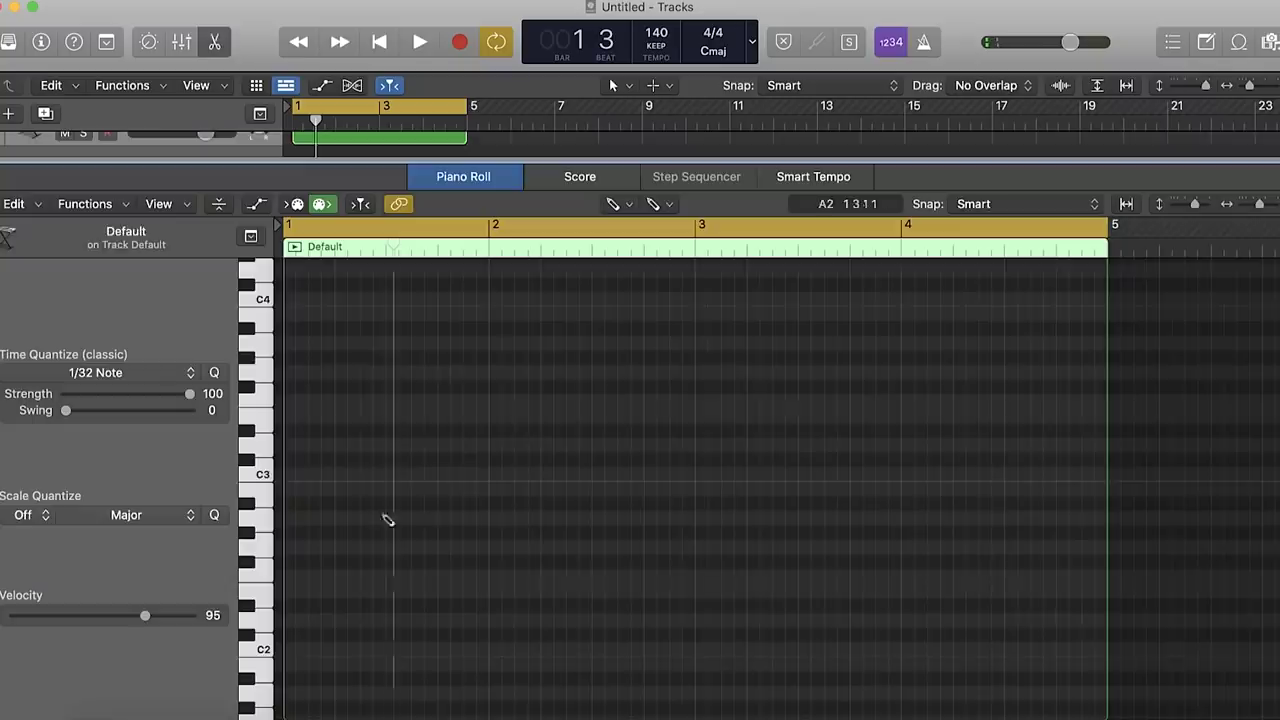
# Draw C3, G2 and G#2 notes in bar 1 of the Default region and a G#2 at the start of bar 3
pyautogui.click(346, 358)
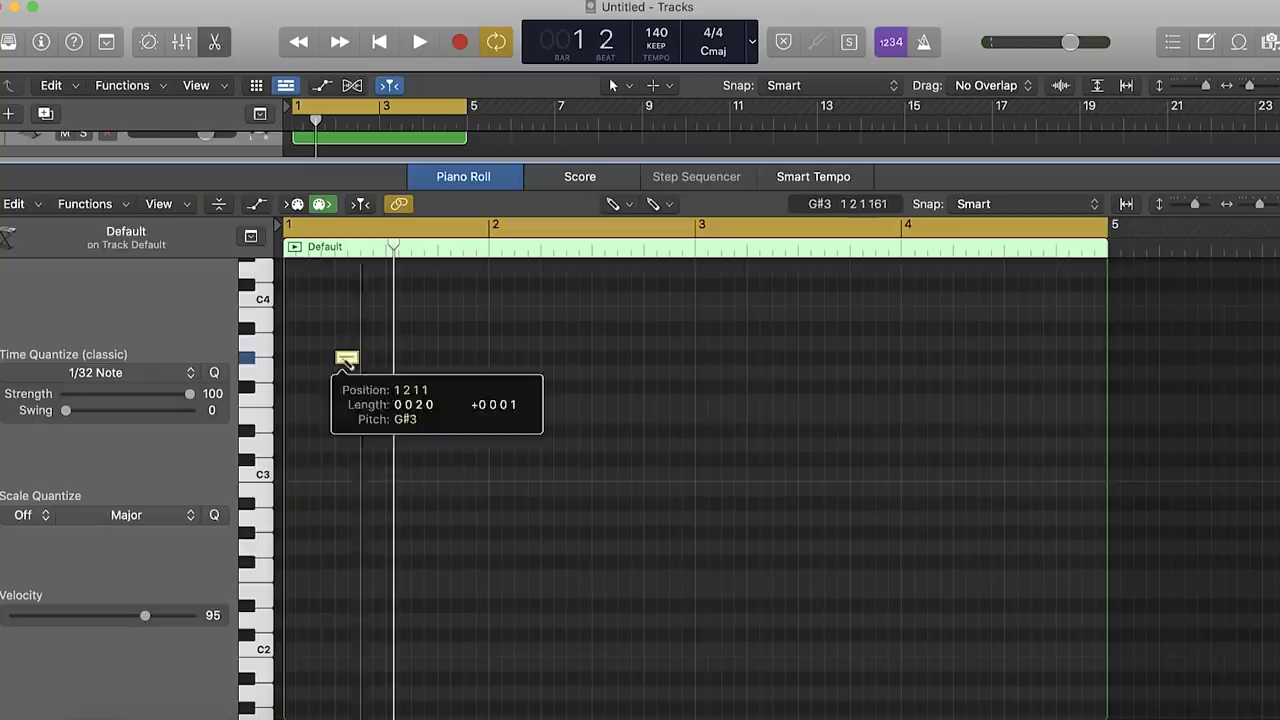
pyautogui.moveTo(348, 362); pyautogui.dragTo(294, 474)
pyautogui.press('space')
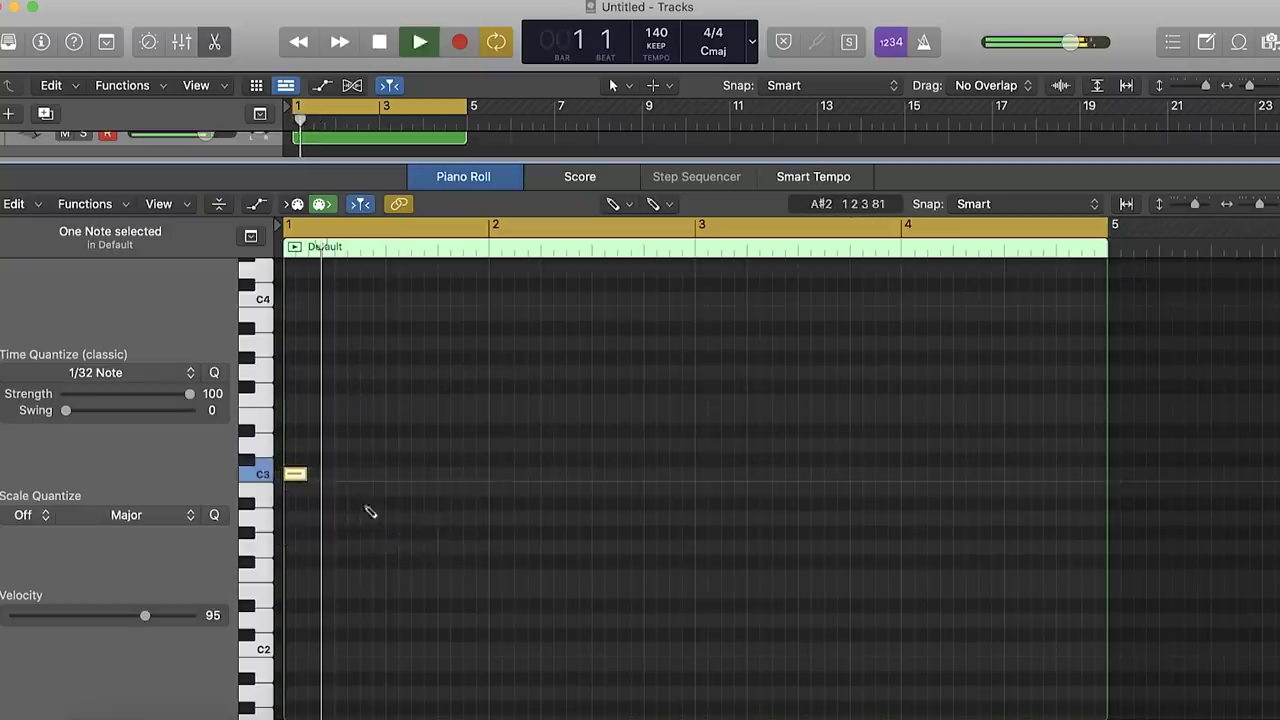
pyautogui.moveTo(346, 519); pyautogui.dragTo(375, 553)
pyautogui.press('space')
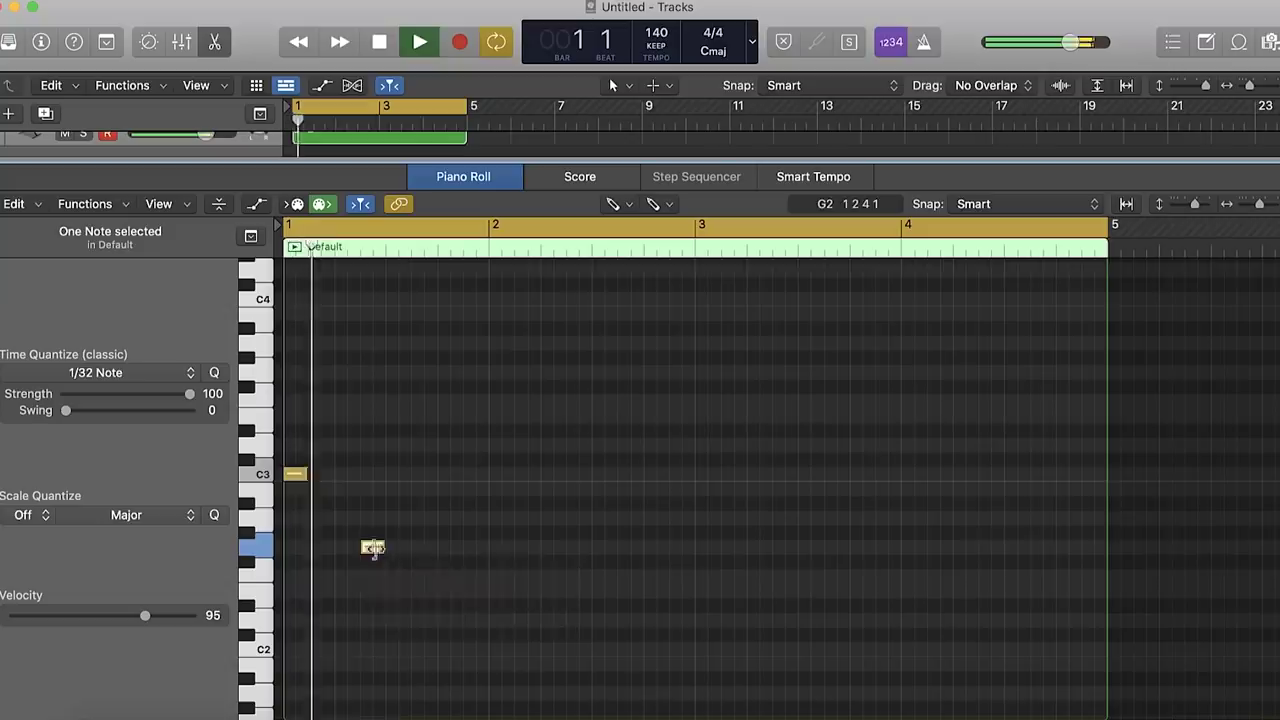
pyautogui.moveTo(448, 533); pyautogui.dragTo(443, 538)
pyautogui.press('space')
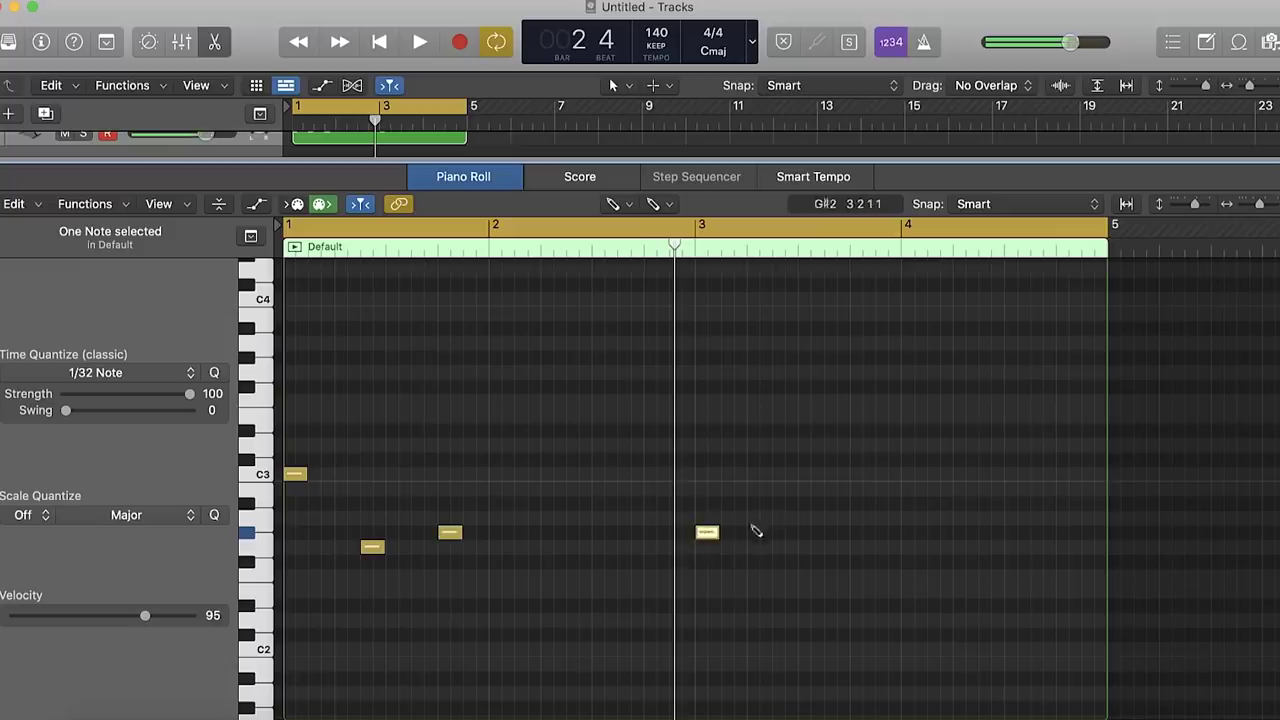
# Add G2 and C2 notes on beats 2 and 4 of bar 3, and delay the G2 by half a beat
pyautogui.moveTo(762, 566); pyautogui.dragTo(762, 549)
pyautogui.moveTo(822, 620)
pyautogui.mouseDown()
pyautogui.moveTo(862, 628)
pyautogui.moveTo(864, 652)
pyautogui.mouseUp()
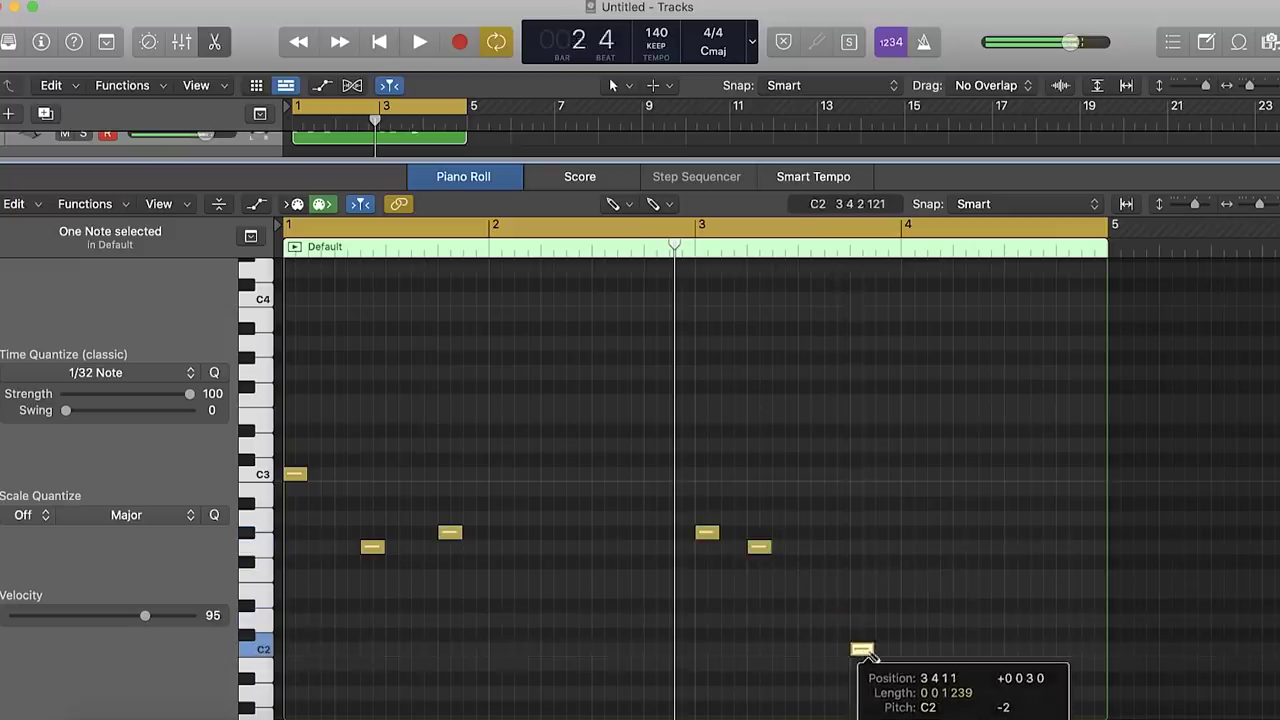
pyautogui.press('space')
pyautogui.moveTo(762, 547); pyautogui.dragTo(786, 549)
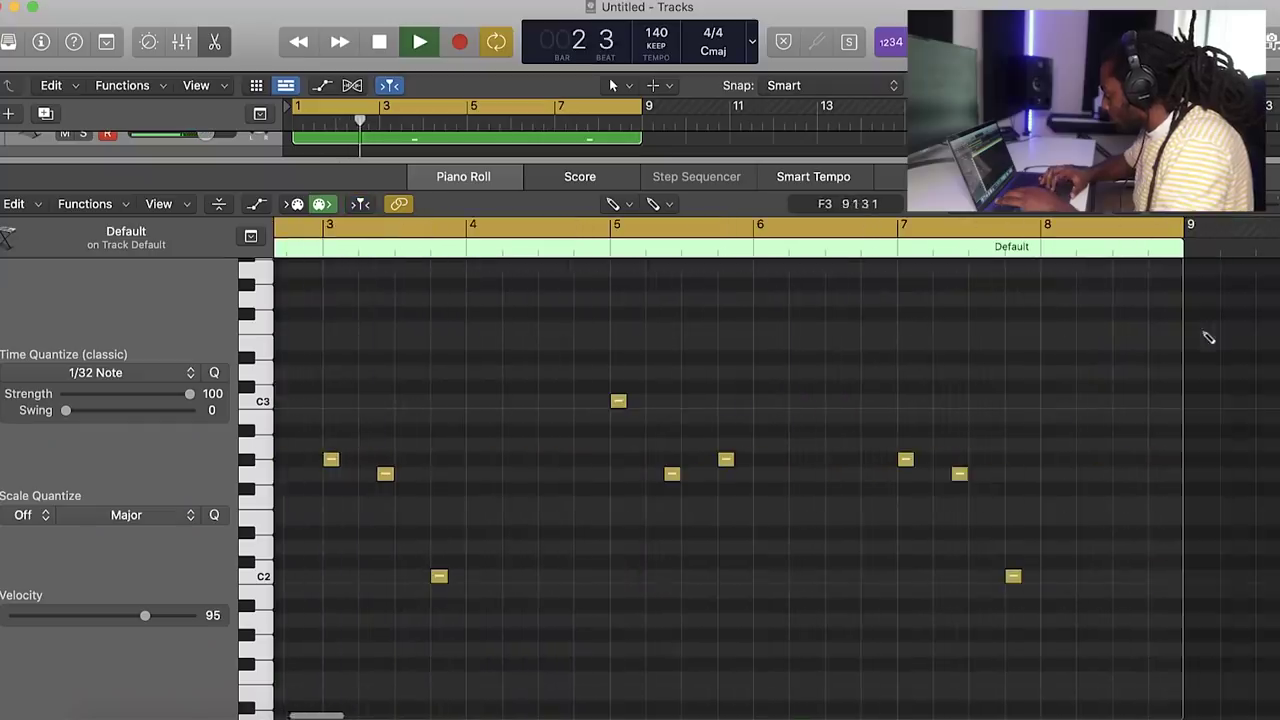
# Raise the second note of bar 7 to A#2 and the third to C3 for a varied ending
pyautogui.click(960, 473)
pyautogui.moveTo(962, 474); pyautogui.dragTo(960, 430)
pyautogui.moveTo(1013, 577); pyautogui.dragTo(1020, 405)
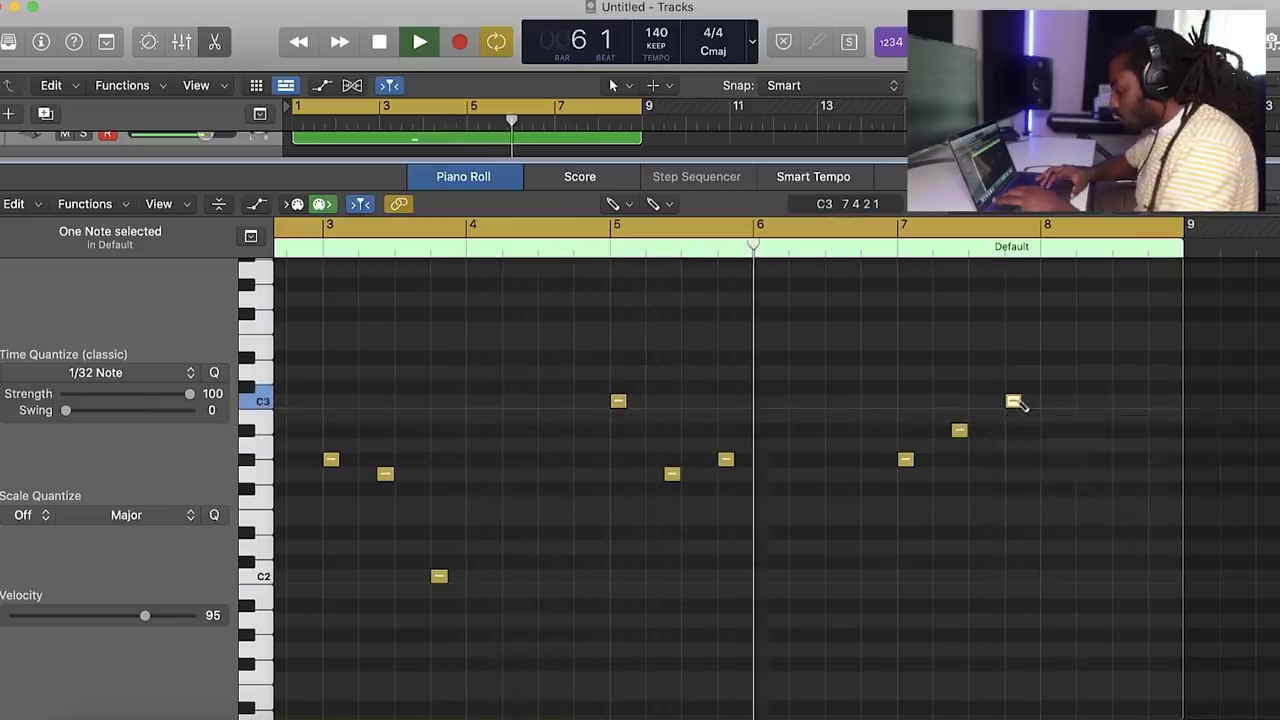
# Extend all notes of the Default region with Force Legato and transpose them down two octaves
pyautogui.press('super+a')
pyautogui.hotkey('shift', '\\')
pyautogui.hotkey('alt', 'shift', 'Down')
pyautogui.hotkey('alt', 'shift', 'Down')
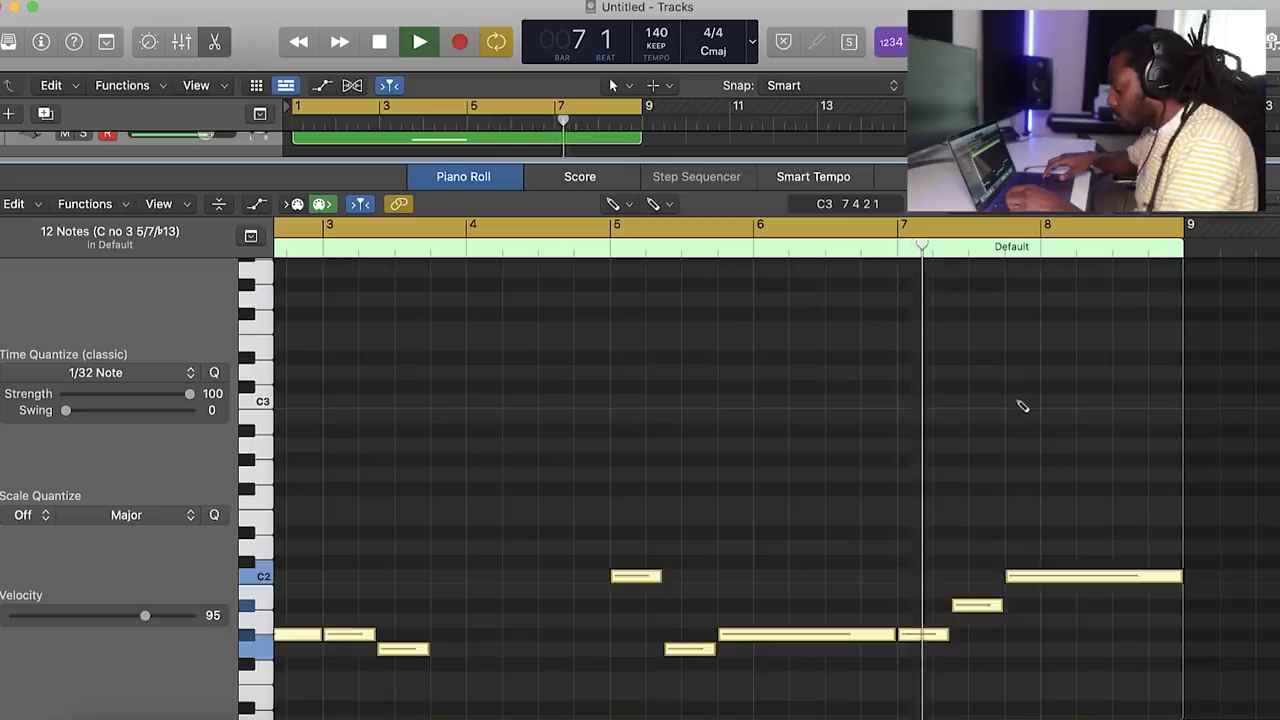
pyautogui.hscroll(-5, 963, 440)
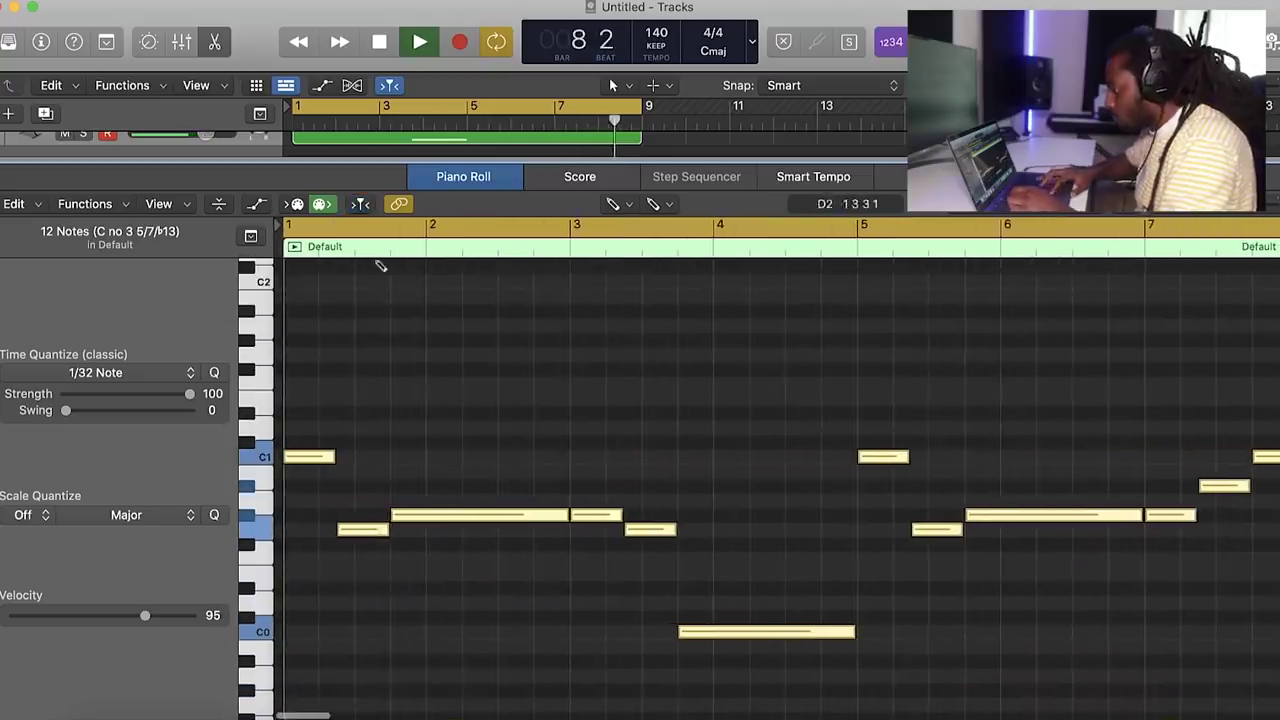
# Insert the Overdrive distortion effect on the Default track, adjust its settings and close it
pyautogui.click(43, 40)
pyautogui.click(60, 321)
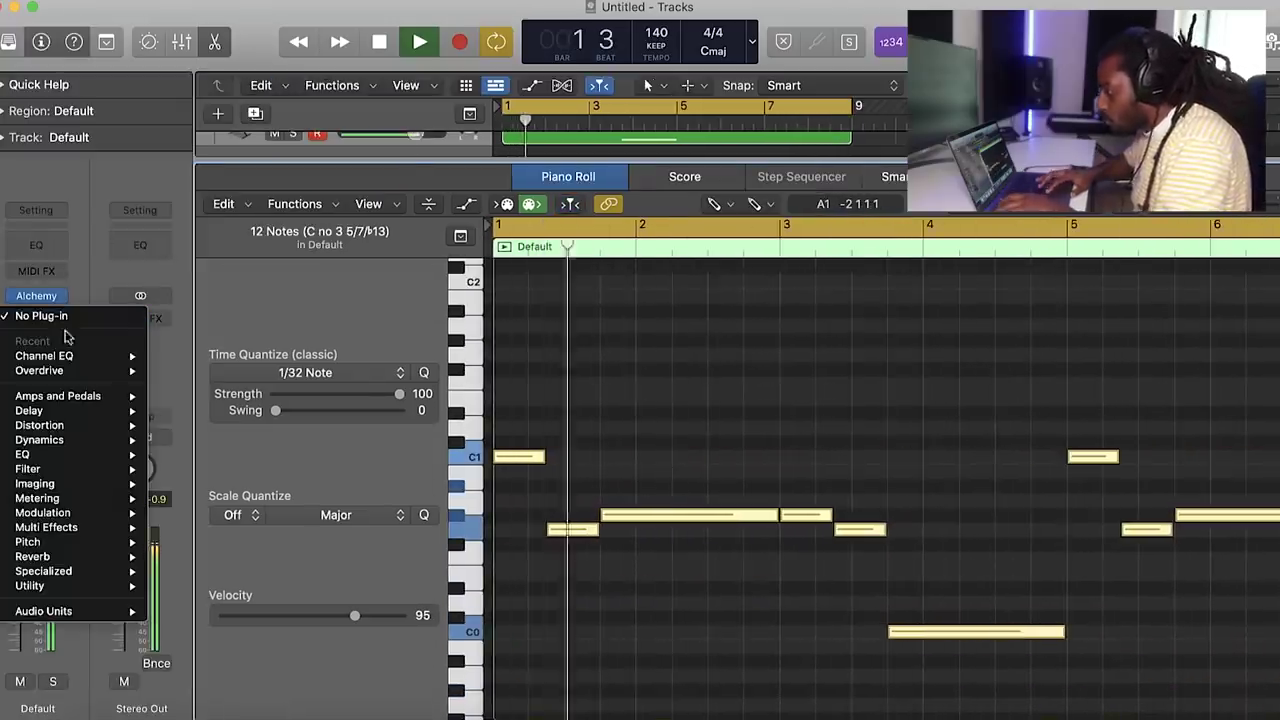
pyautogui.moveTo(94, 531)
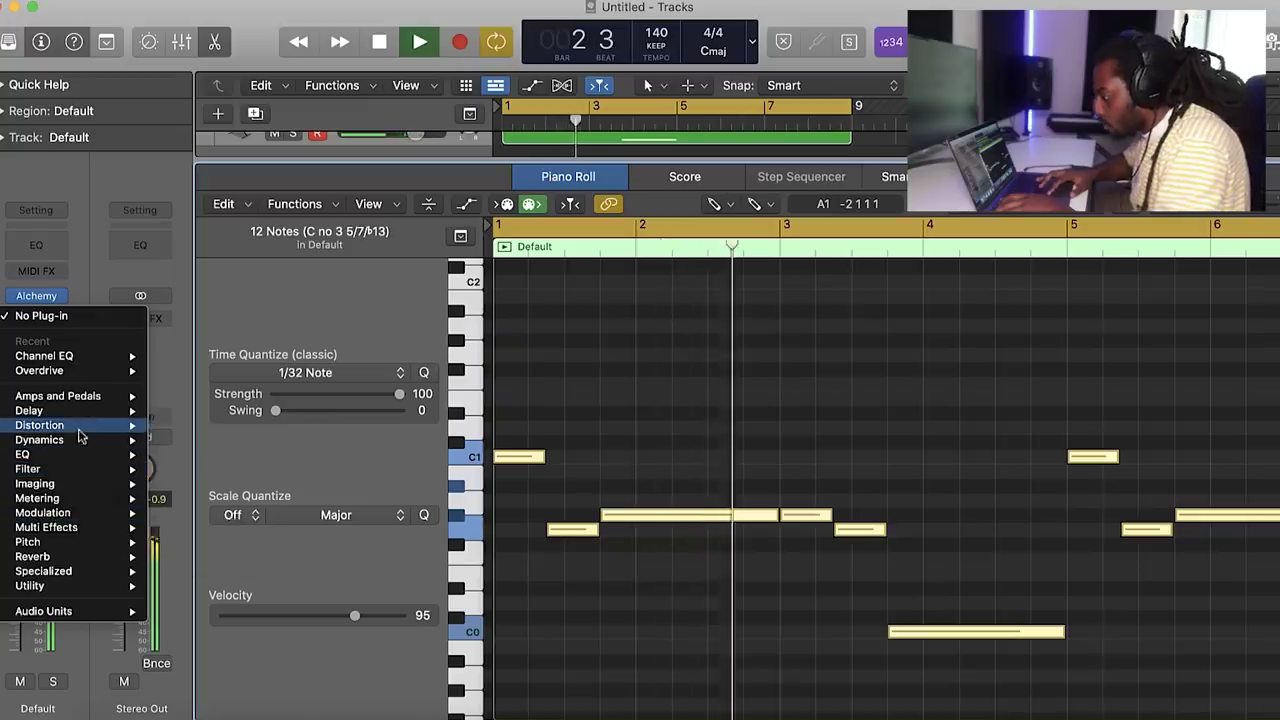
pyautogui.moveTo(60, 425)
pyautogui.moveTo(200, 483)
pyautogui.click(330, 485)
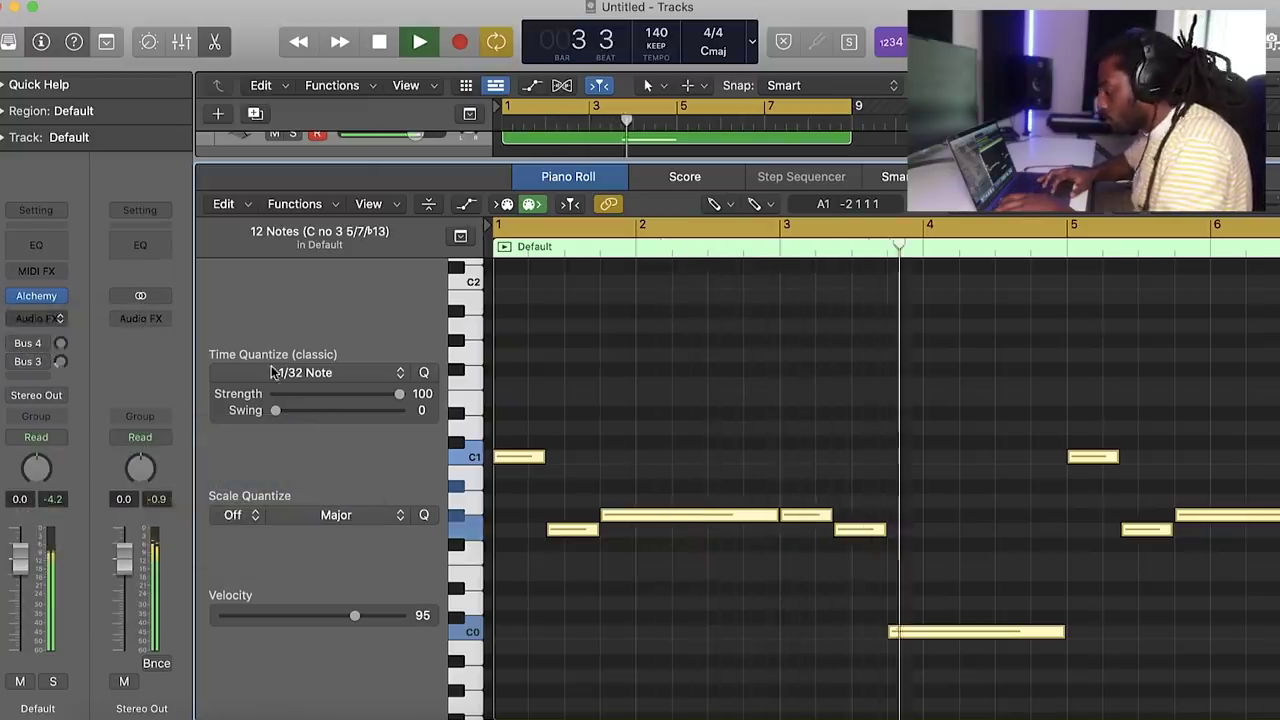
pyautogui.moveTo(452, 368); pyautogui.dragTo(468, 405)
pyautogui.click(407, 232)
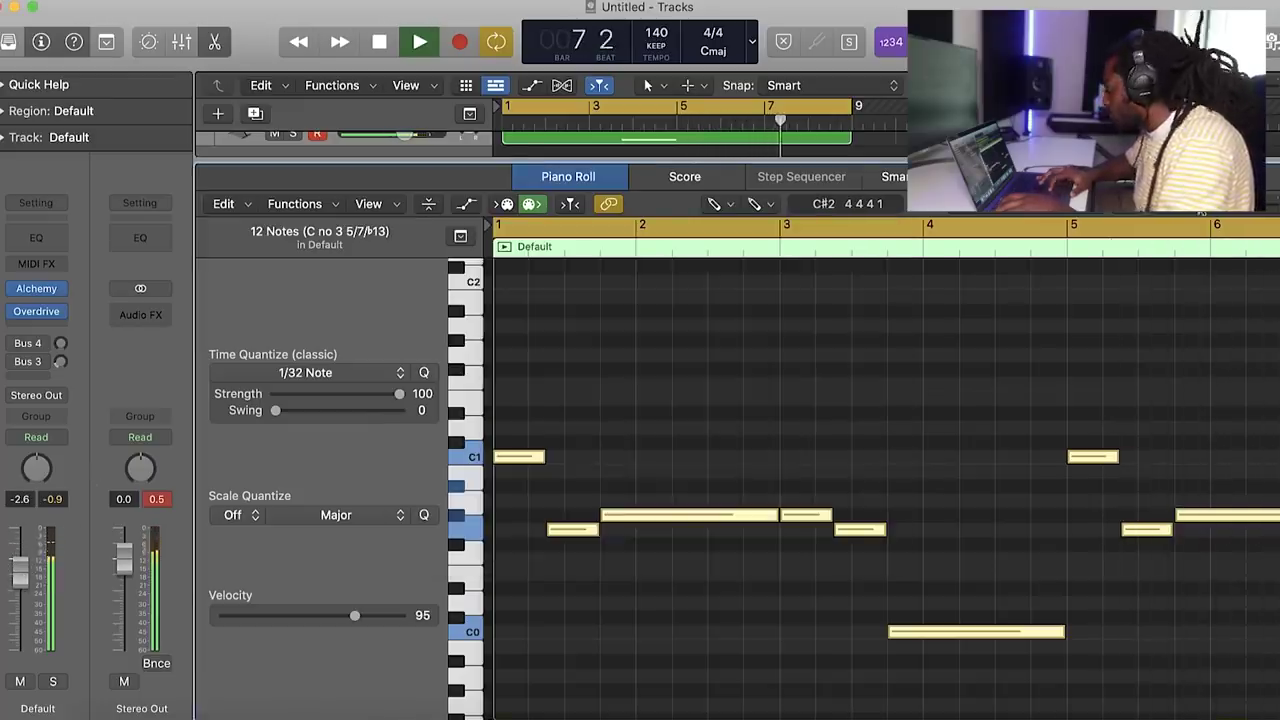
pyautogui.moveTo(1258, 207); pyautogui.dragTo(1246, 207)
pyautogui.click(721, 205)
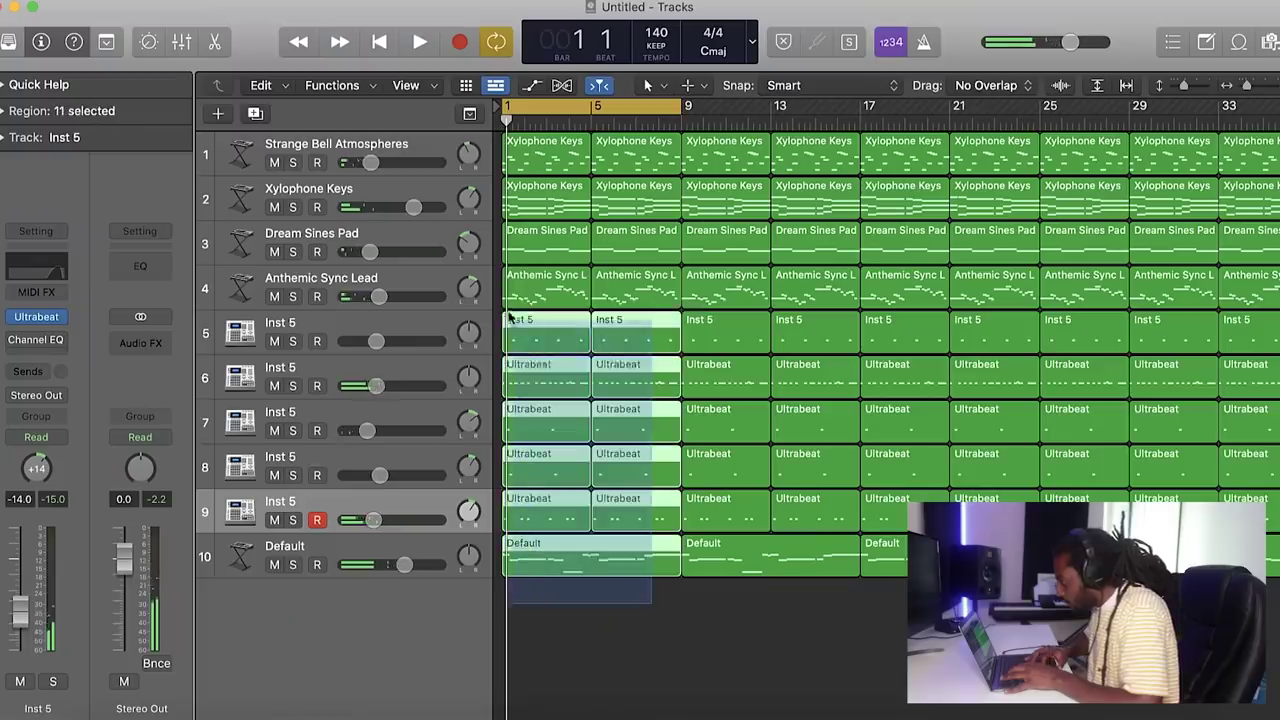
# Delete the pad, lead, drum and Default regions in bars 1–8 and move the cycle range to bars 9–16
pyautogui.moveTo(510, 330); pyautogui.dragTo(508, 295)
pyautogui.press('Delete')
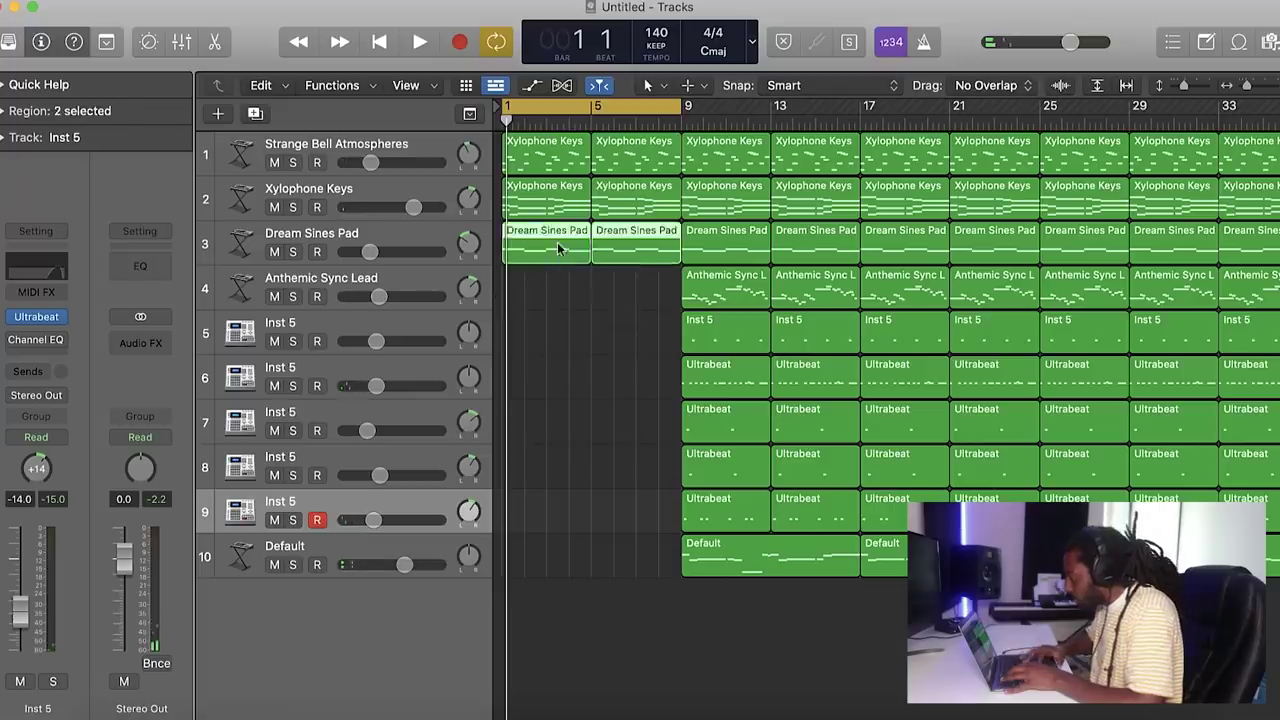
pyautogui.press('Delete')
pyautogui.press('space')
pyautogui.moveTo(568, 104); pyautogui.dragTo(746, 104)
pyautogui.hscroll(3, 790, 352)
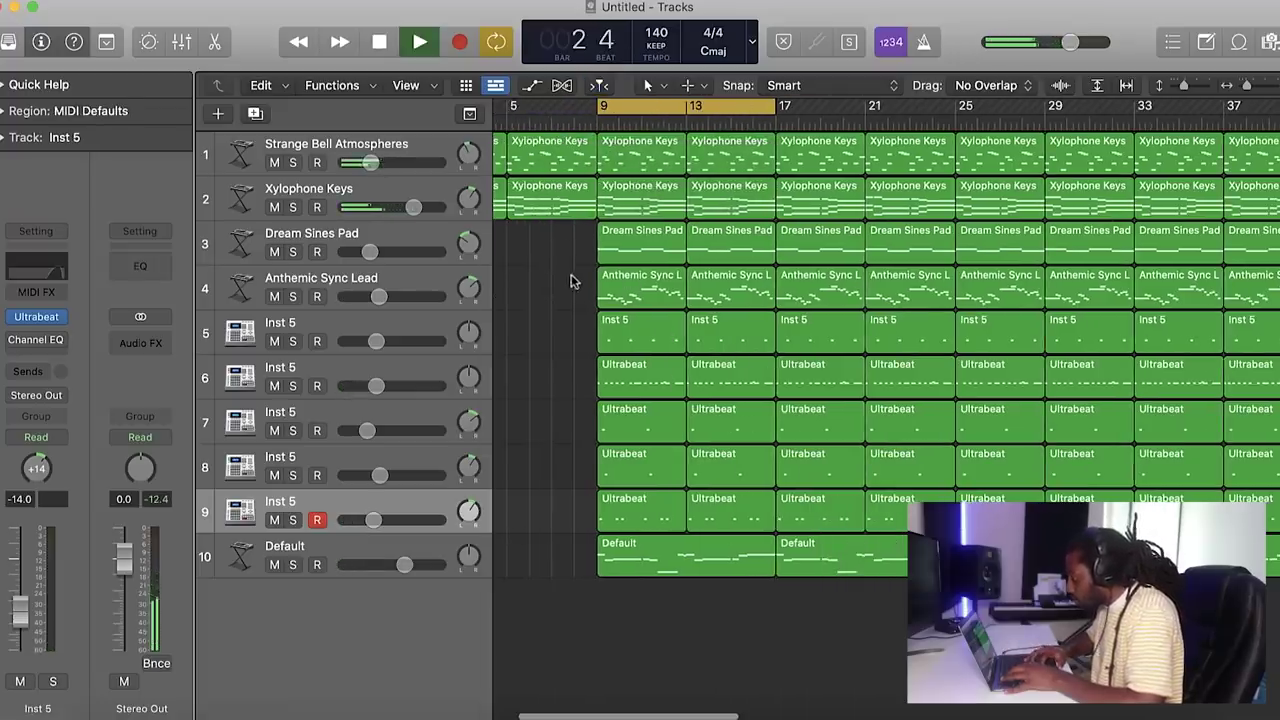
# Try deleting the Anthemic Sync Lead and drum regions from bars 9–16, listen to the section and undo the deletion
pyautogui.moveTo(566, 290); pyautogui.dragTo(749, 503)
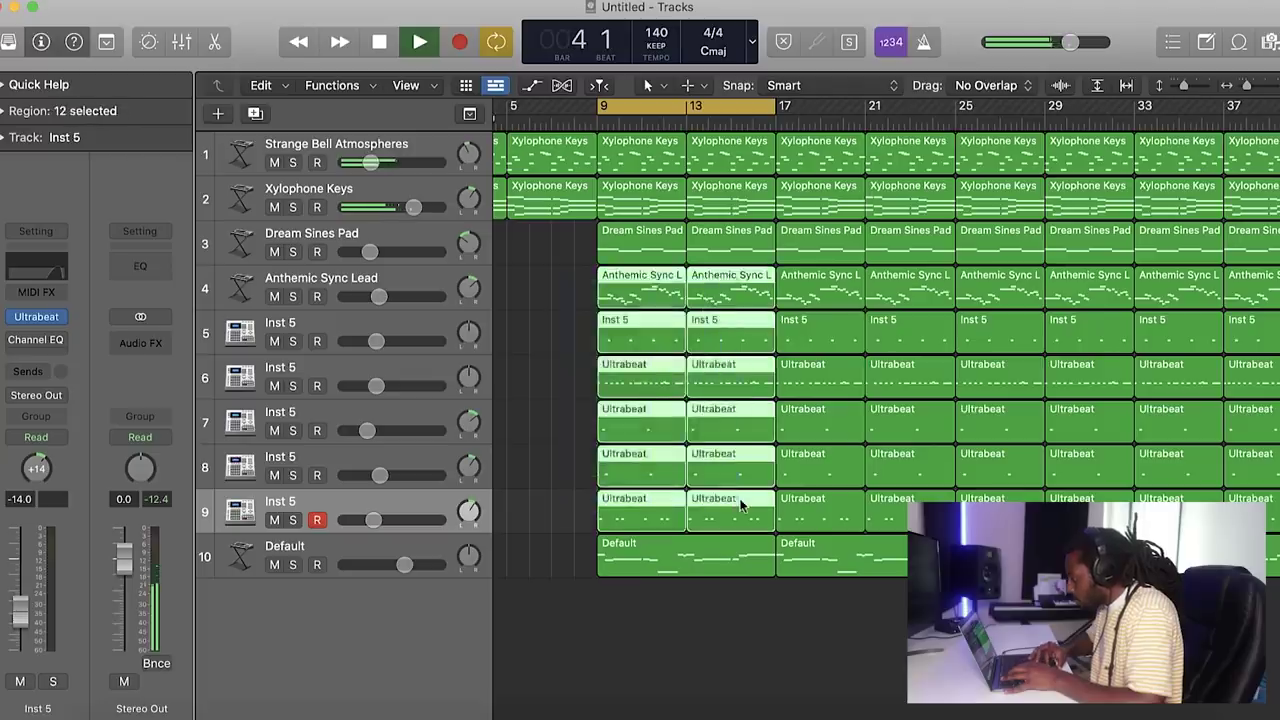
pyautogui.press('Delete')
pyautogui.press('space')
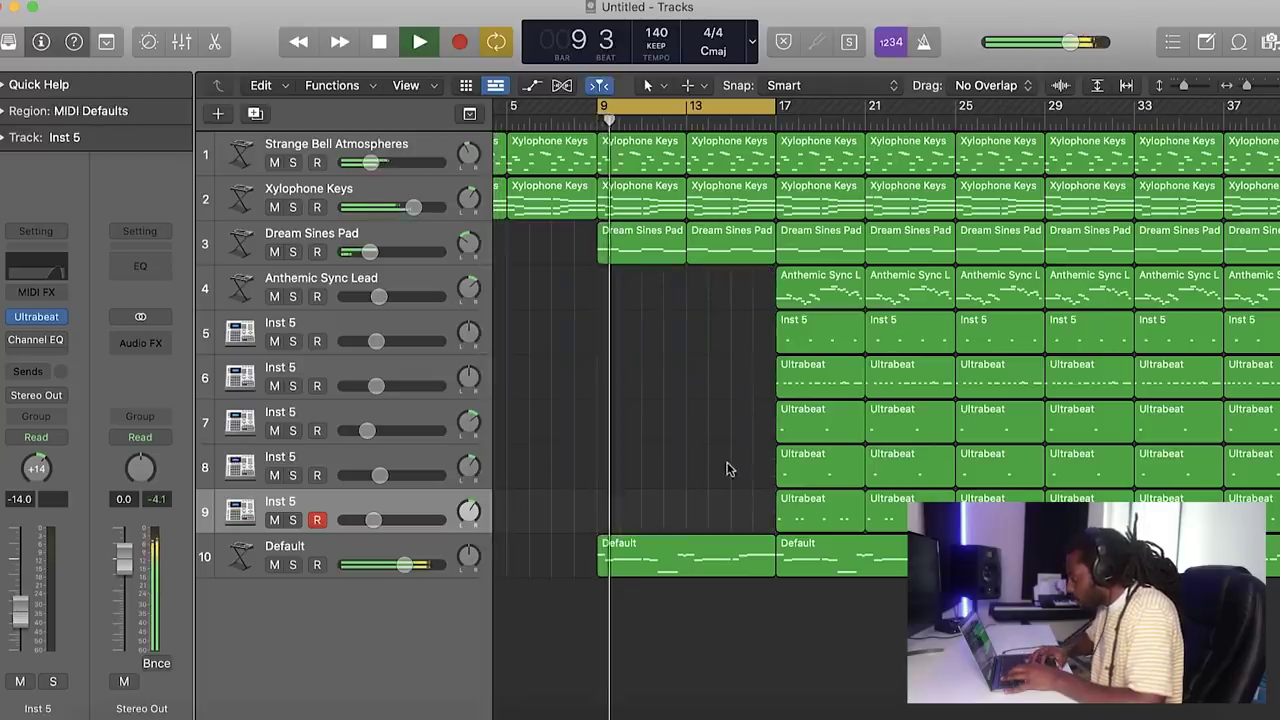
pyautogui.press('super+z')
# Delete the Anthemic Sync Lead regions in bars 9–16 and shorten the drum regions to start at bar 11
pyautogui.click(566, 289)
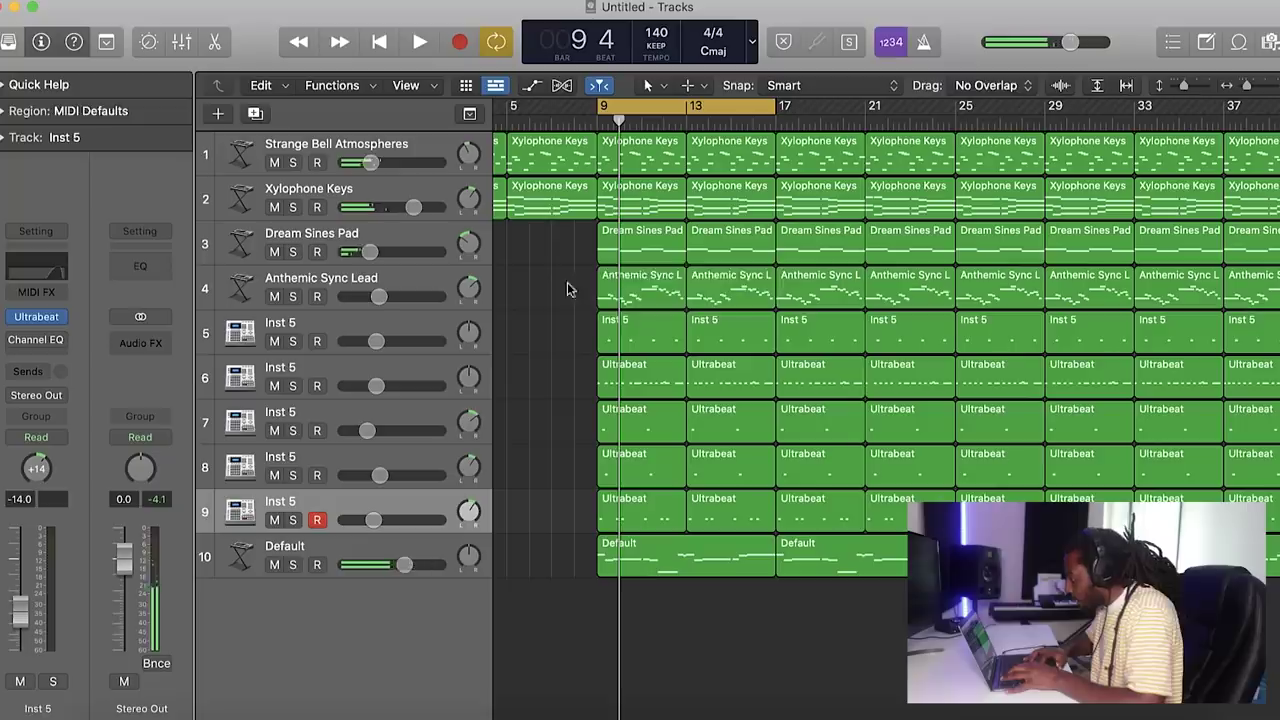
pyautogui.press('Delete')
pyautogui.moveTo(553, 312); pyautogui.dragTo(649, 522)
pyautogui.click(614, 434)
pyautogui.press('space')
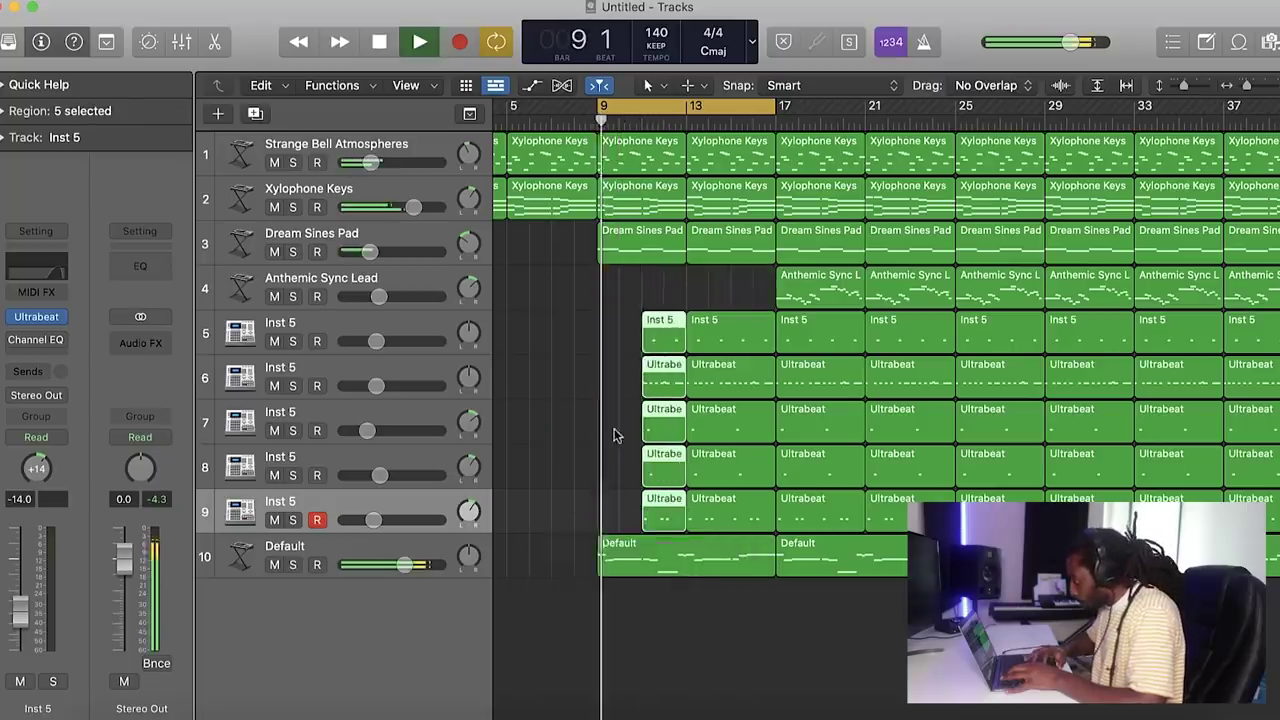
# Delete the short bar 11–12 regions on Ultrabeat tracks 7 and 8
pyautogui.press('Delete')
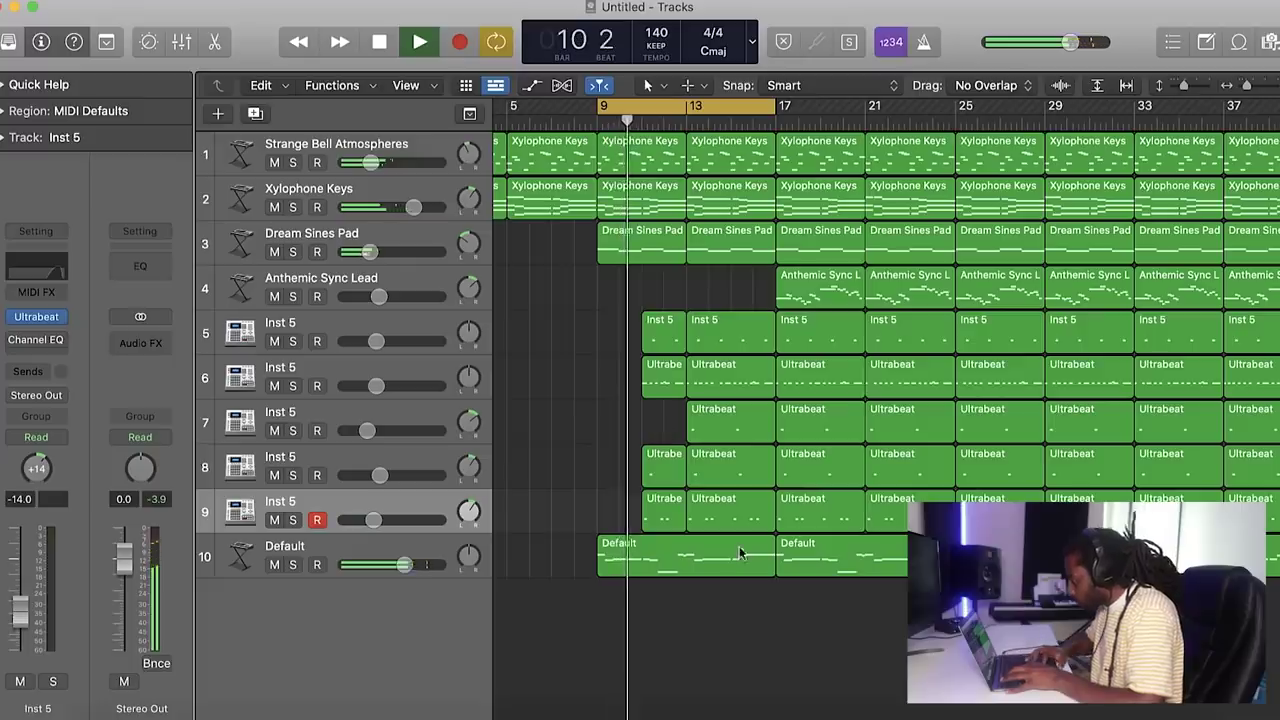
pyautogui.click(667, 485)
pyautogui.press('Delete')
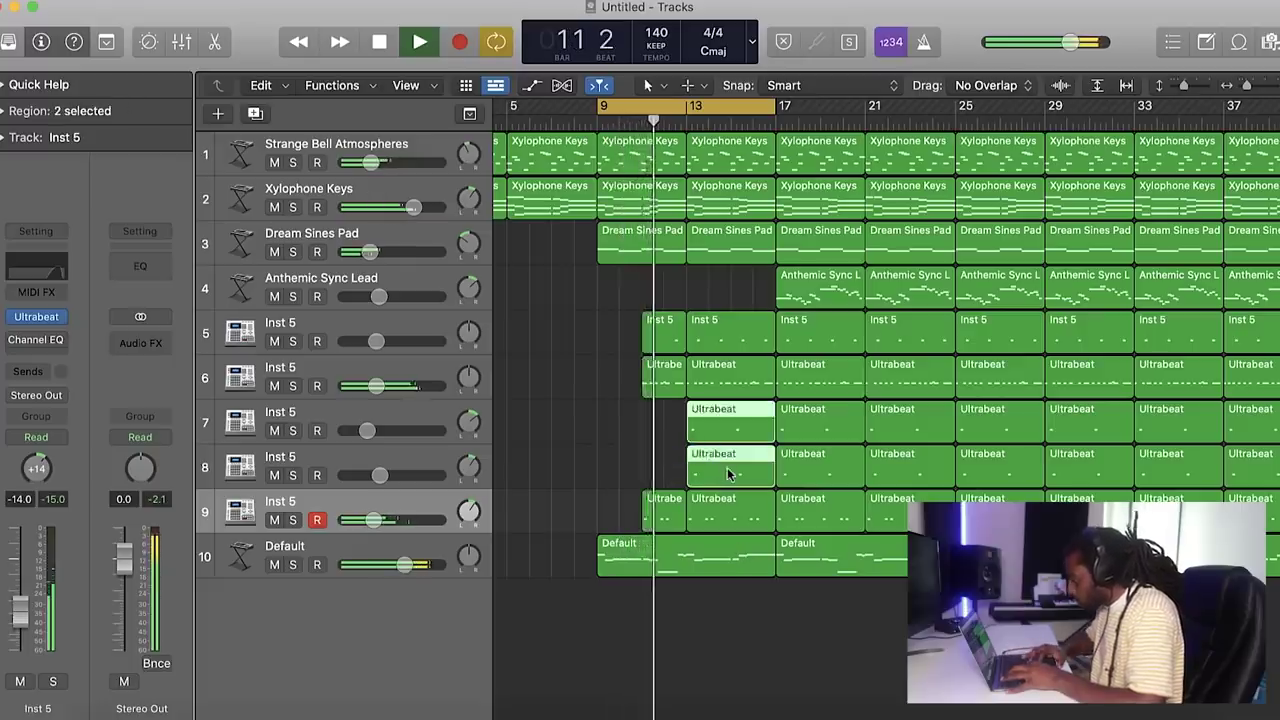
# Delete the bar 13–16 regions on Ultrabeat tracks 7 and 8 and move the cycle range to bars 17–24
pyautogui.press('Delete')
pyautogui.hscroll(3, 640, 434)
pyautogui.moveTo(618, 110); pyautogui.dragTo(797, 111)
pyautogui.hscroll(5, 846, 274)
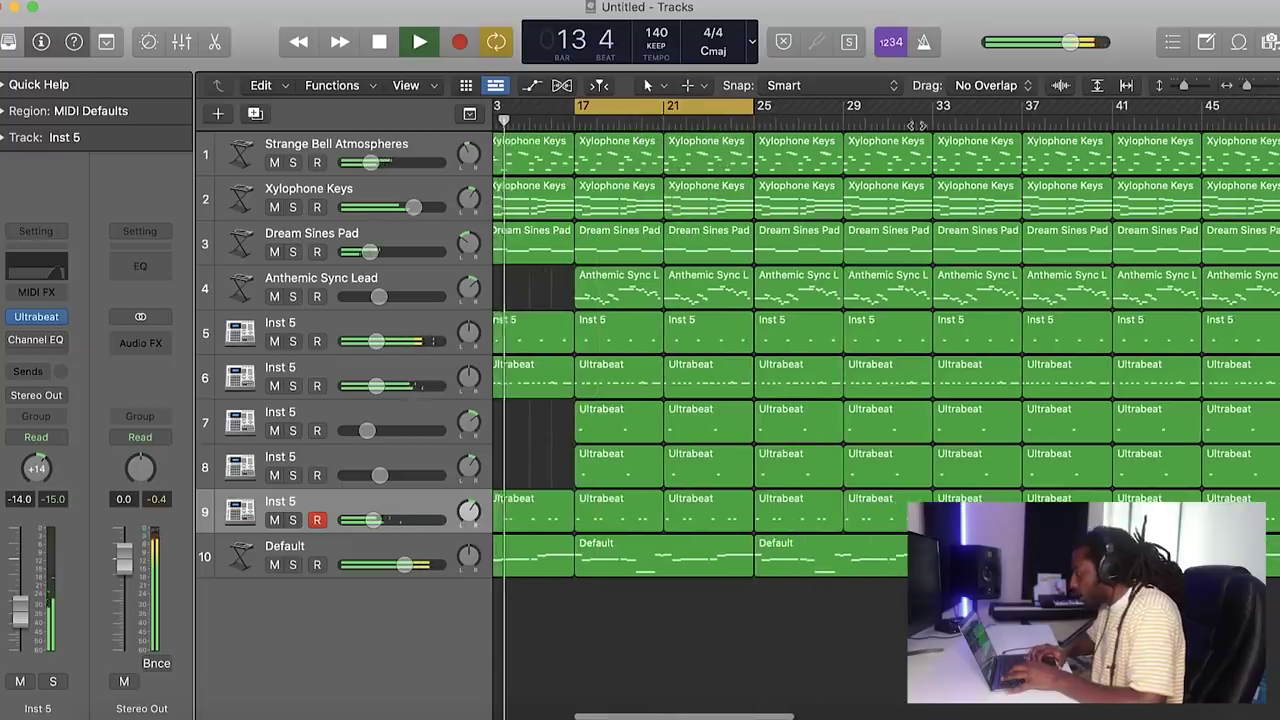
# Move the cycle range on to bars 25–32, leaving bars 17–24 with all layers
pyautogui.press('super+Left')
pyautogui.press('super+Left')
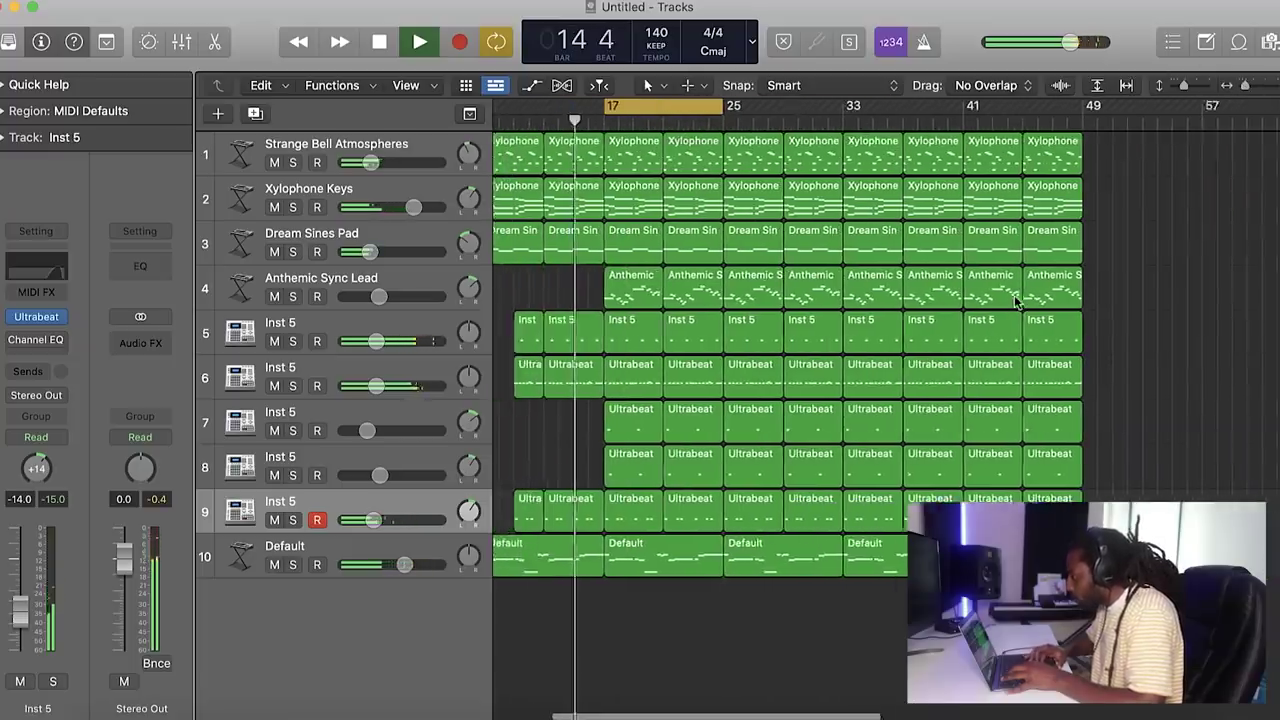
pyautogui.hscroll(-5, 1017, 302)
pyautogui.hscroll(3, 869, 490)
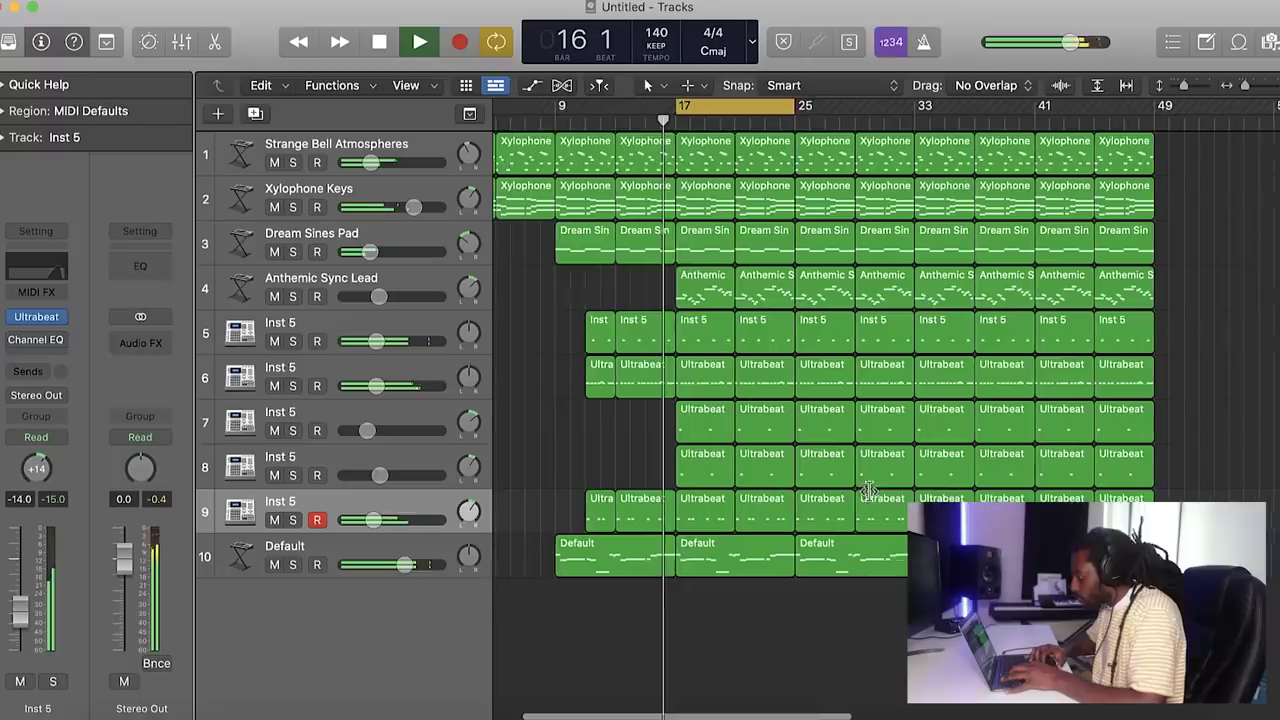
pyautogui.moveTo(723, 108); pyautogui.dragTo(845, 107)
pyautogui.hscroll(3, 885, 462)
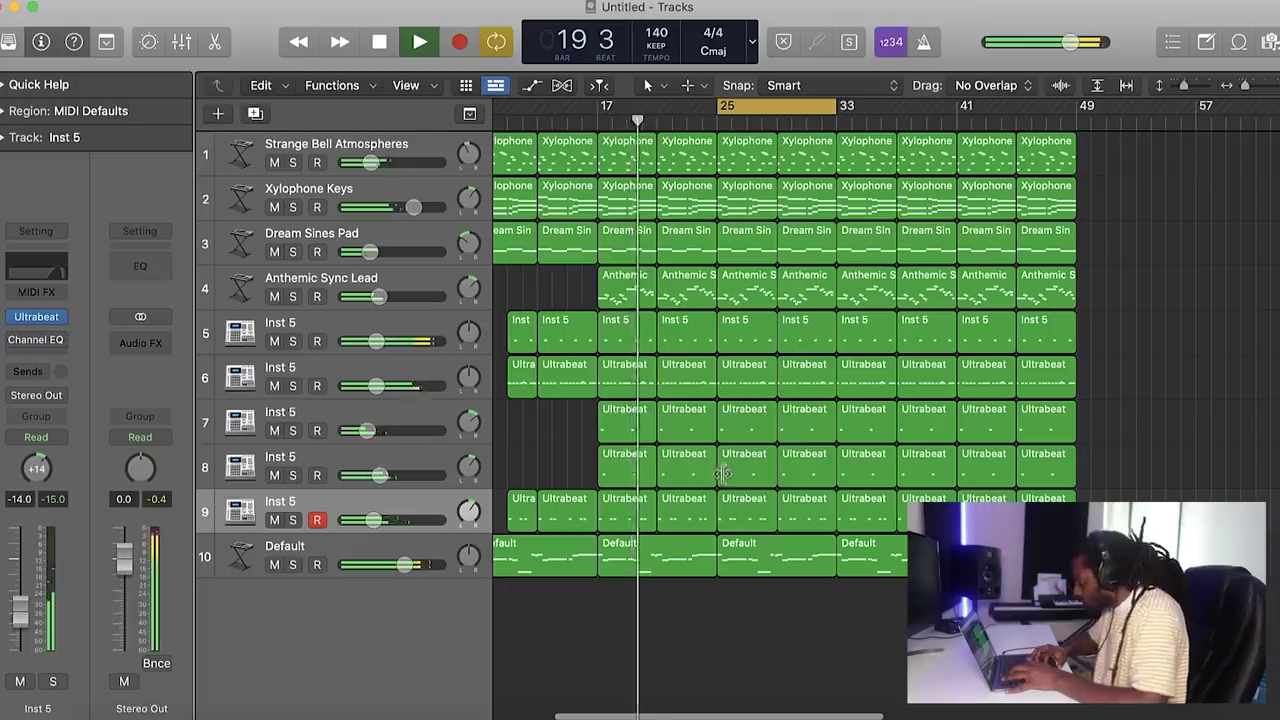
# Shorten the drum regions on tracks 5–9 to start at bar 27 and delete the Anthemic Sync Lead region in bars 25–28
pyautogui.moveTo(725, 519); pyautogui.dragTo(755, 519)
pyautogui.moveTo(716, 473); pyautogui.dragTo(750, 472)
pyautogui.moveTo(718, 430); pyautogui.dragTo(750, 440)
pyautogui.moveTo(718, 385); pyautogui.dragTo(750, 385)
pyautogui.click(743, 285)
pyautogui.press('Delete')
pyautogui.moveTo(720, 340); pyautogui.dragTo(750, 340)
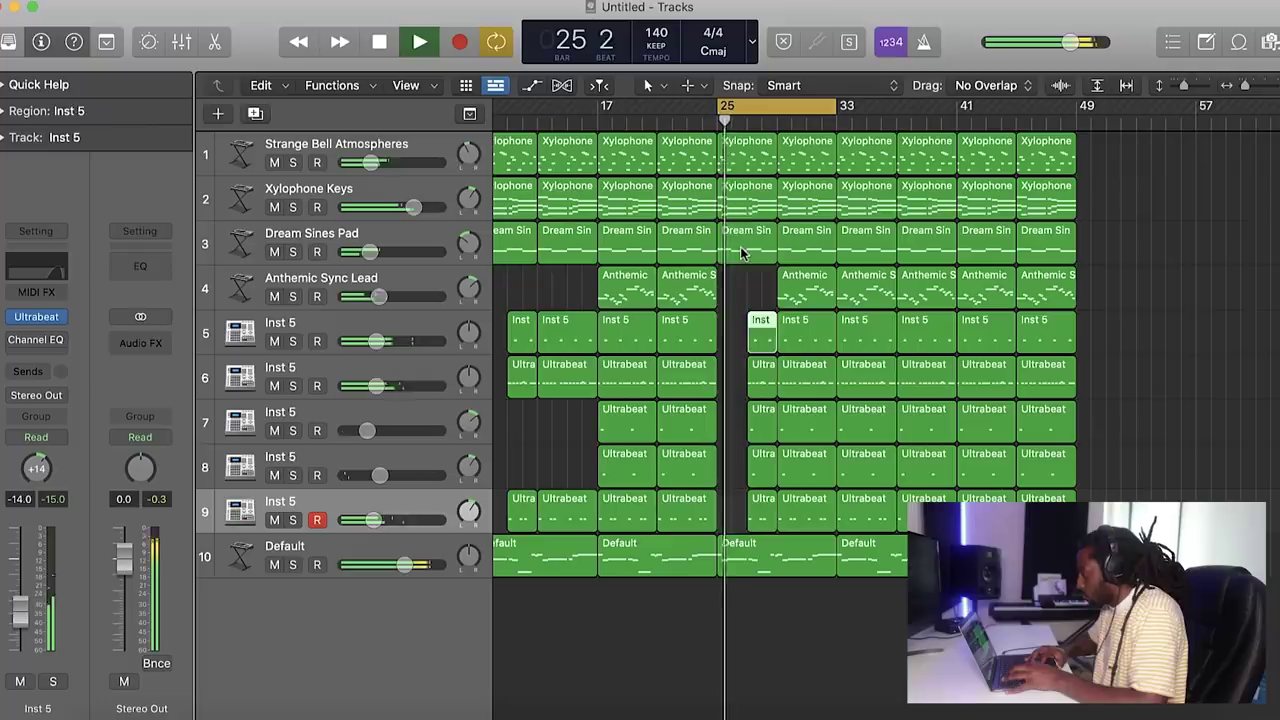
# Delete the Dream Sines Pad regions in bars 25–32 and the Anthemic Sync Lead region in bars 29–32
pyautogui.click(741, 253)
pyautogui.press('Delete')
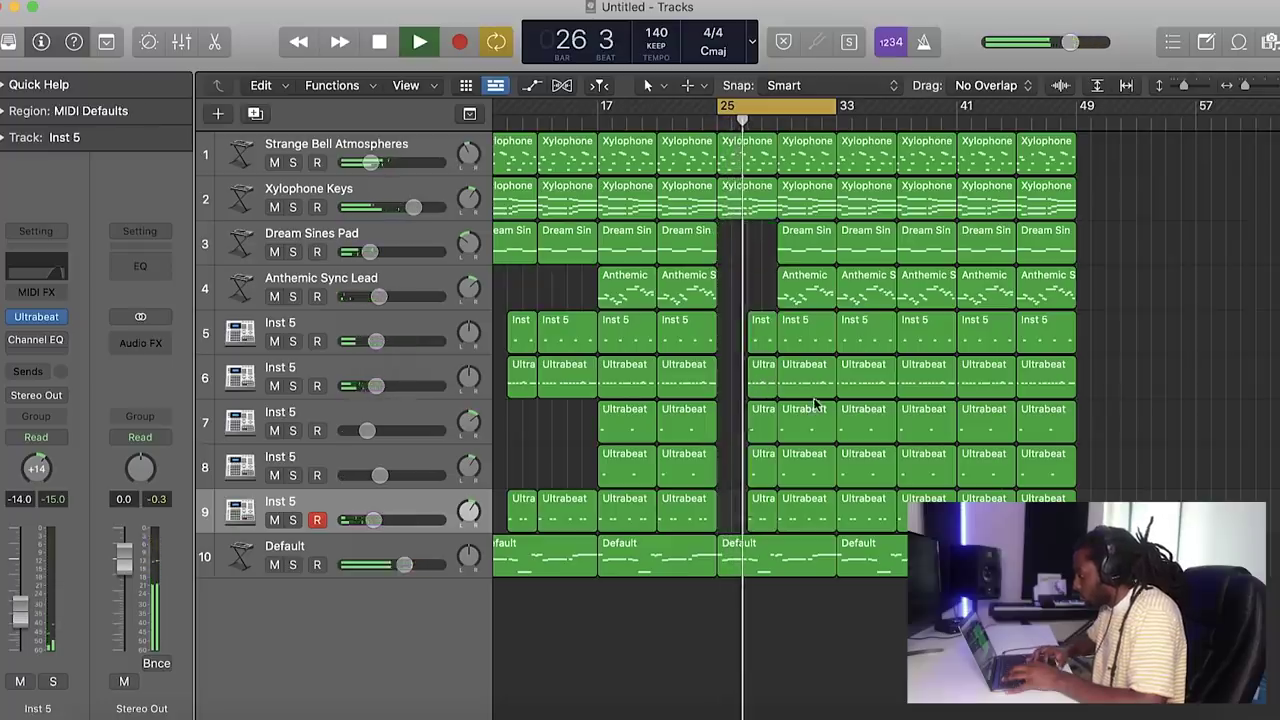
pyautogui.click(805, 290)
pyautogui.press('Delete')
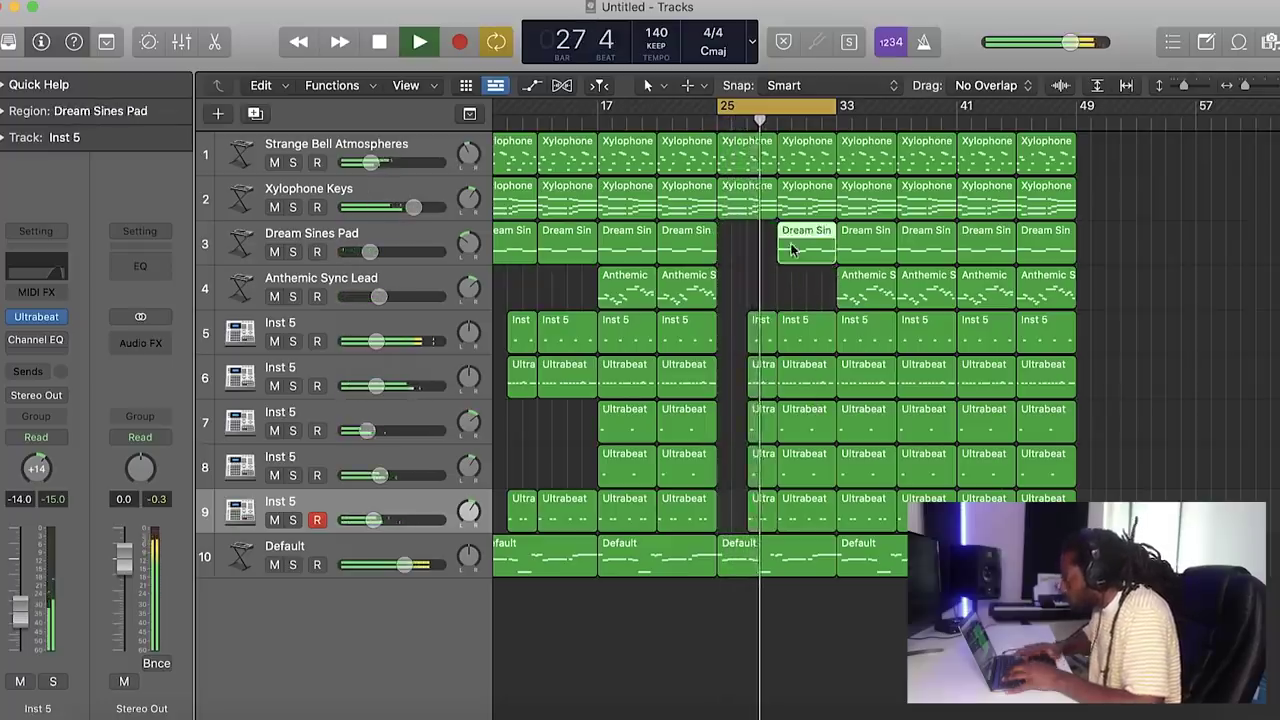
pyautogui.hscroll(2, 826, 296)
# Move the cycle range to bars 33–40
pyautogui.click(720, 103)
pyautogui.moveTo(720, 103); pyautogui.dragTo(898, 112)
pyautogui.click(800, 107)
pyautogui.moveTo(794, 106); pyautogui.dragTo(779, 106)
# Try deleting the Xylophone Keys regions on track 2 together with the Dream Sines Pad regions in bars 33–40, and undo the deletion
pyautogui.click(815, 237)
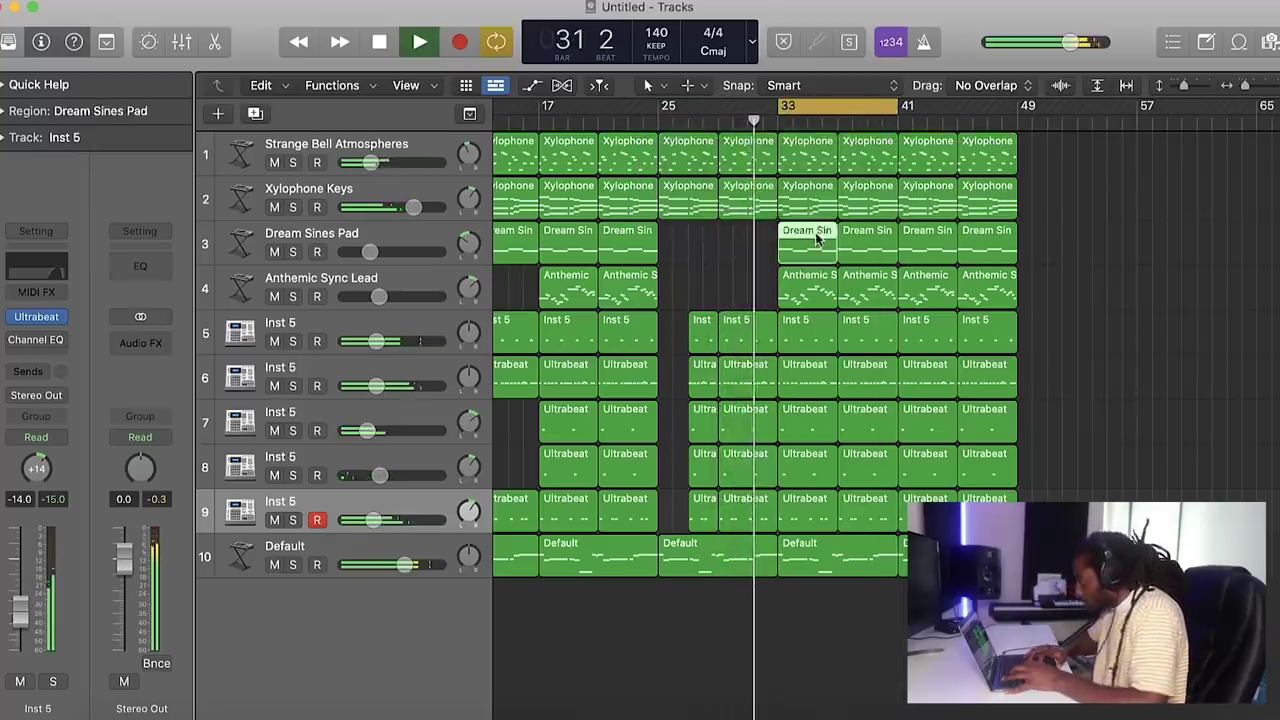
pyautogui.moveTo(872, 262); pyautogui.dragTo(828, 208)
pyautogui.press('Delete')
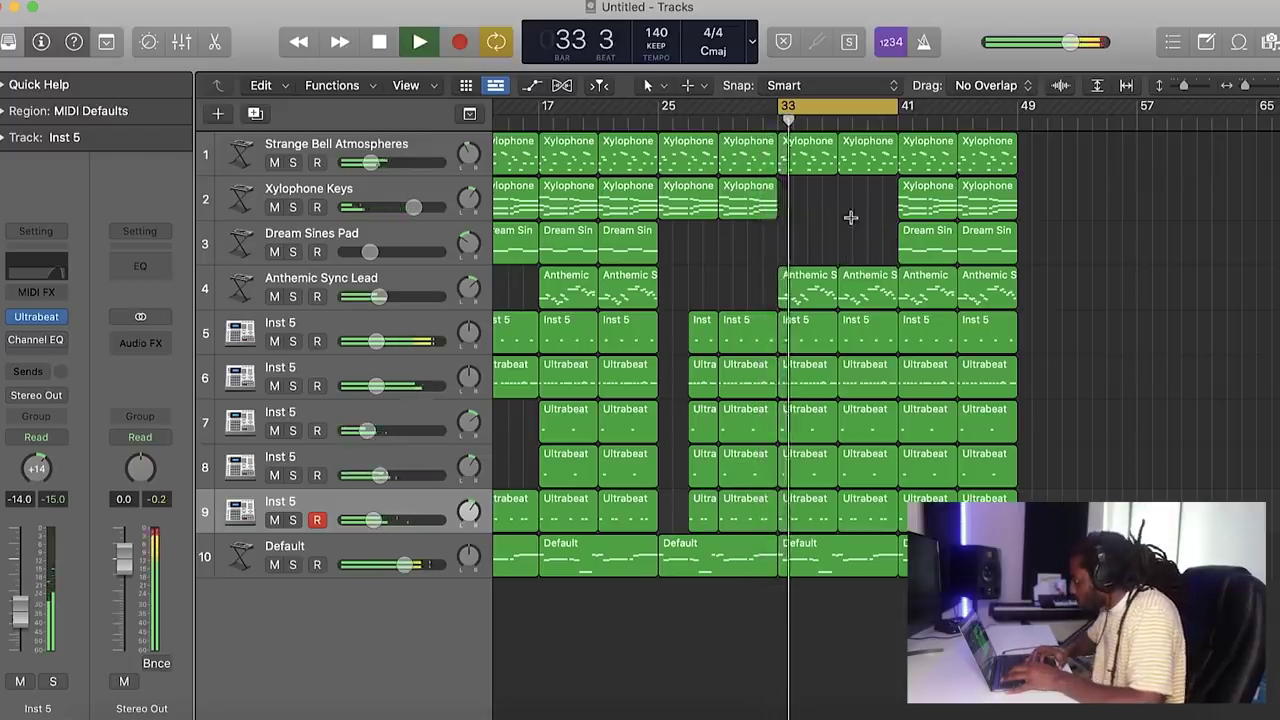
pyautogui.press('super+z')
# Delete the Dream Sines Pad regions and the Ultrabeat regions on tracks 7 and 8 in bars 33–40
pyautogui.click(846, 257)
pyautogui.hscroll(3, 857, 320)
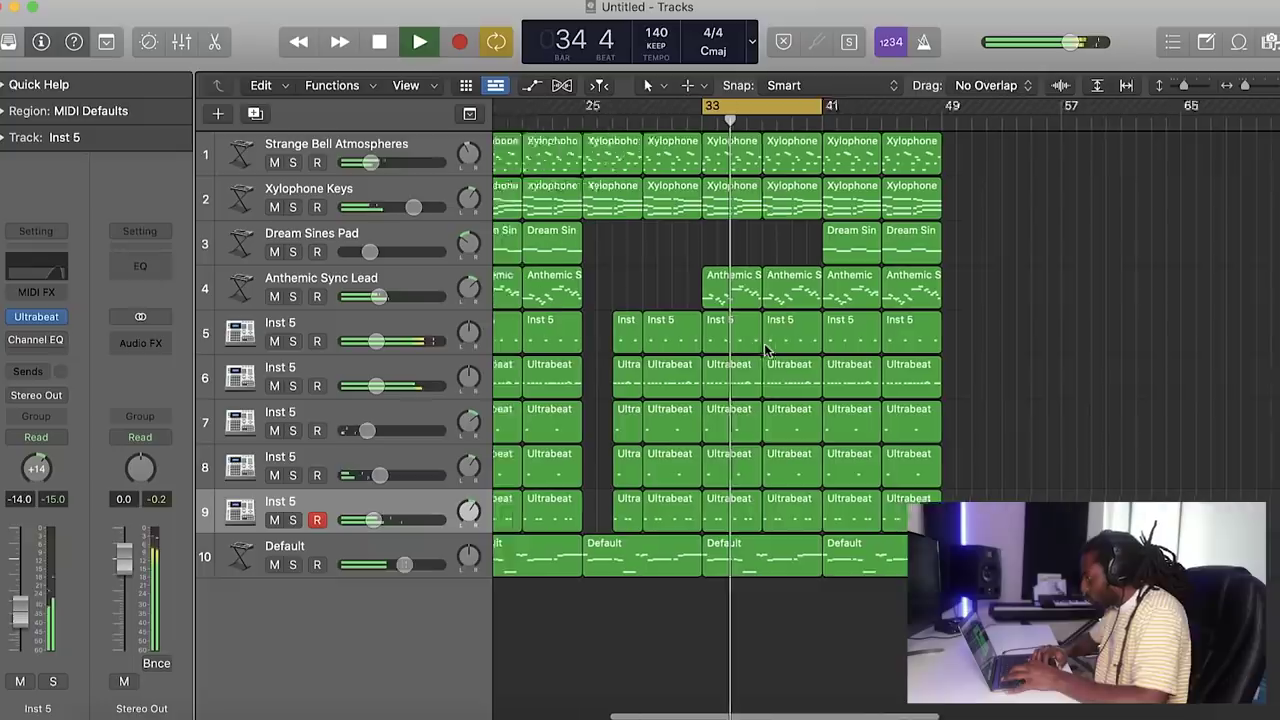
pyautogui.hscroll(1, 790, 342)
pyautogui.click(712, 468)
pyautogui.press('Delete')
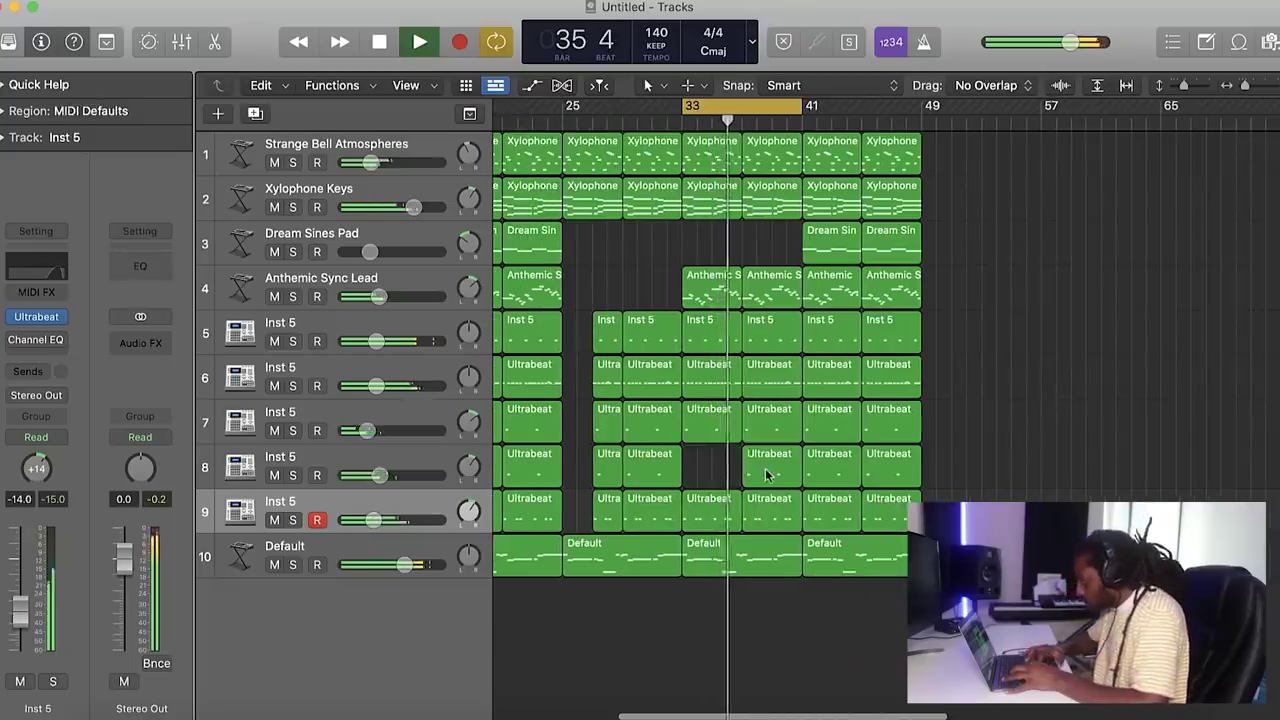
pyautogui.moveTo(768, 474); pyautogui.dragTo(722, 442)
pyautogui.press('Delete')
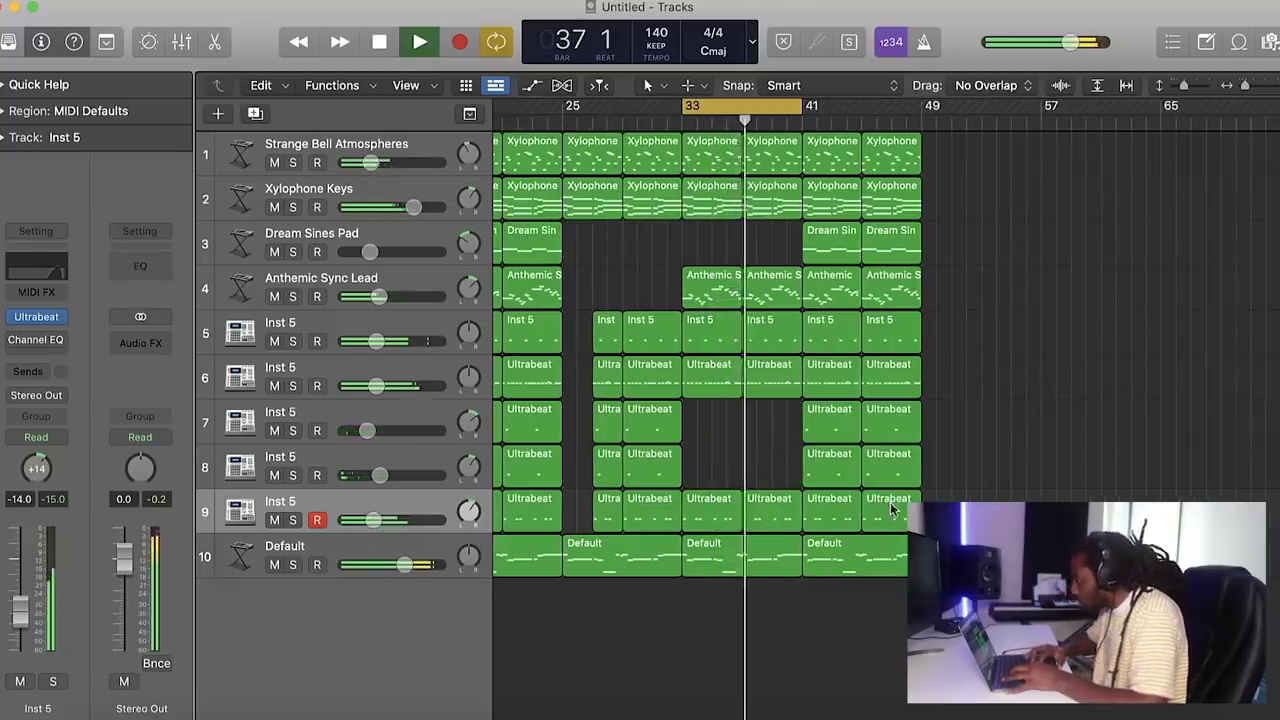
# Move the cycle range to bars 41–48 and delete the Anthemic Sync Lead regions there
pyautogui.moveTo(797, 119); pyautogui.dragTo(916, 119)
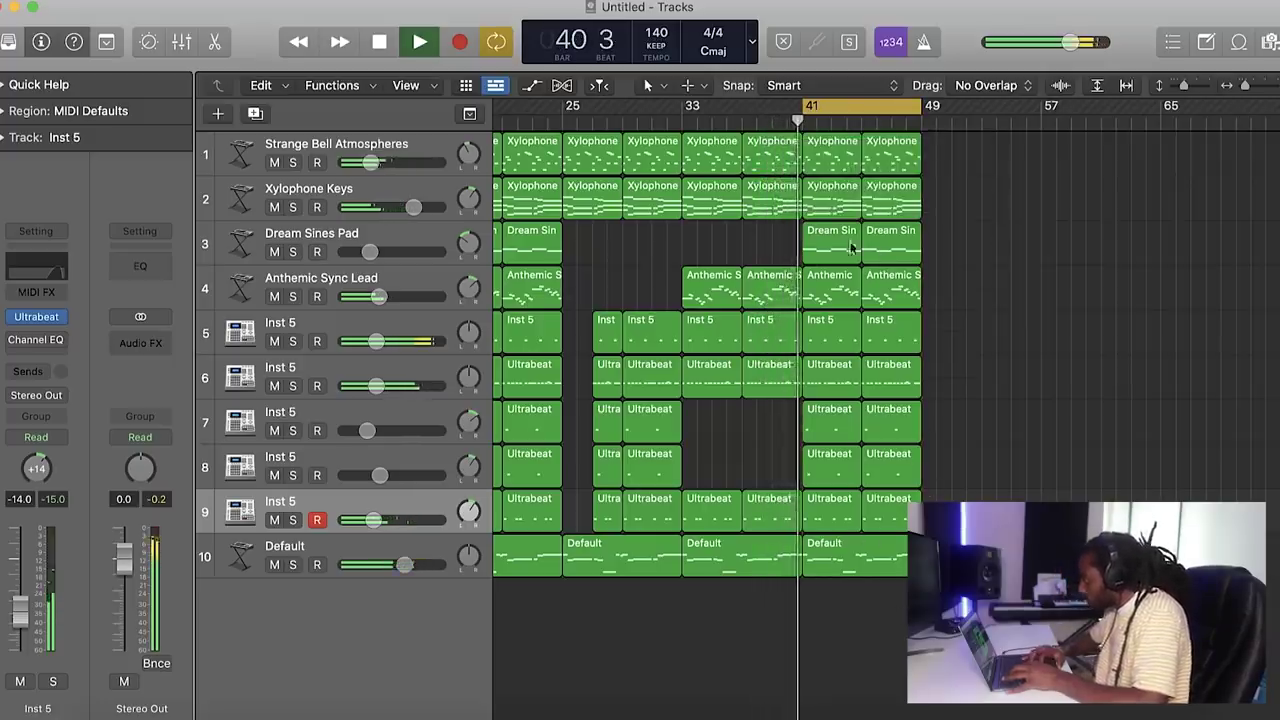
pyautogui.click(833, 292)
pyautogui.press('Delete')
pyautogui.click(876, 290)
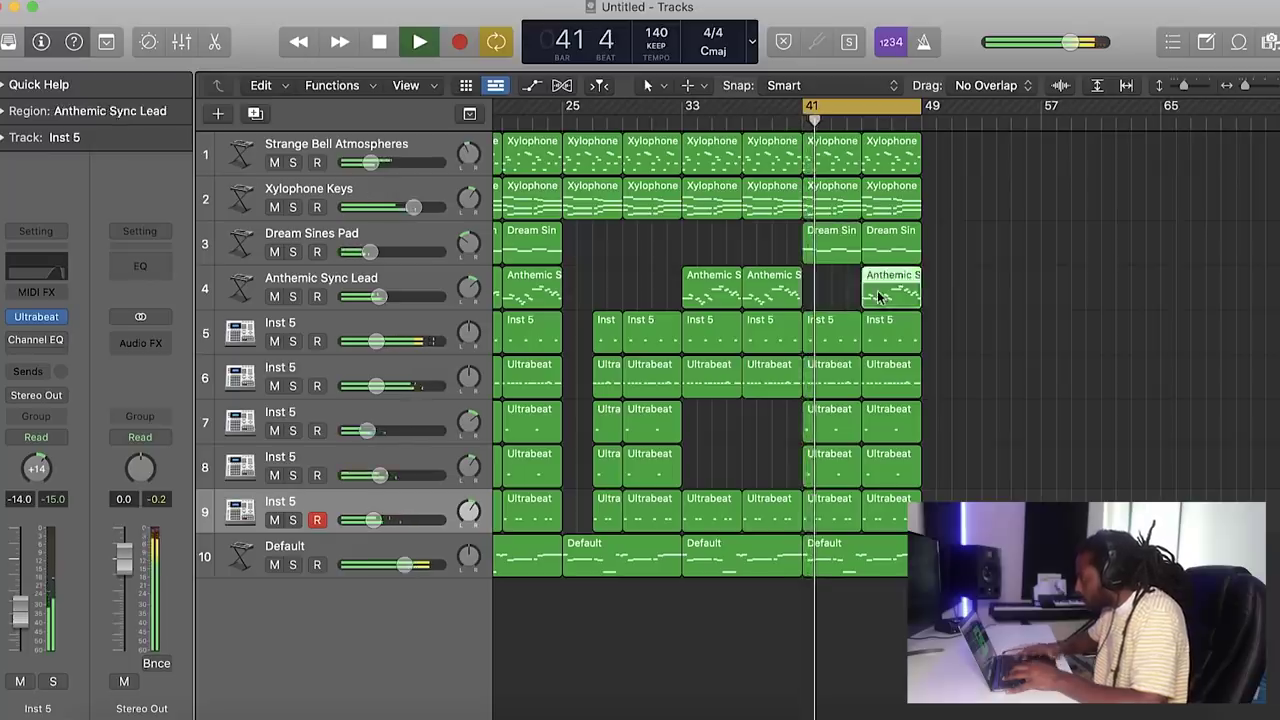
pyautogui.press('Delete')
# Extend the cycle range over the whole arrangement, bars 1–48
pyautogui.hscroll(-5, 927, 174)
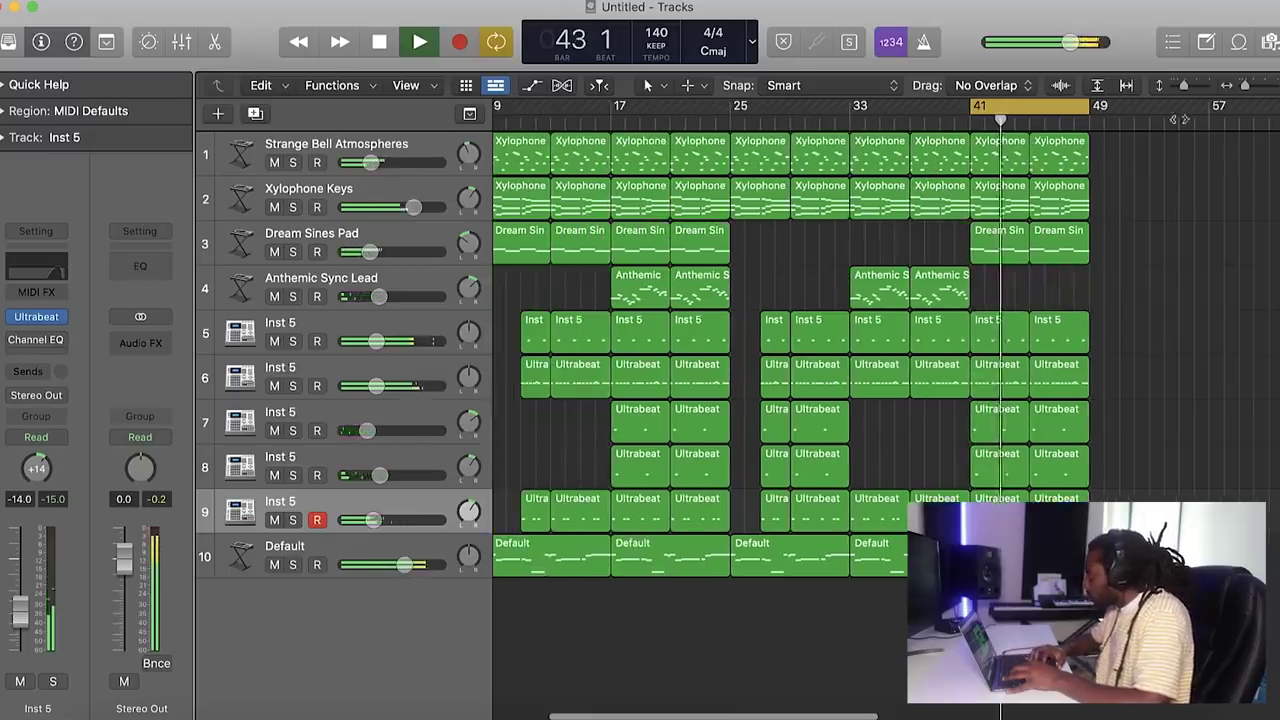
pyautogui.moveTo(1245, 88); pyautogui.dragTo(1237, 90)
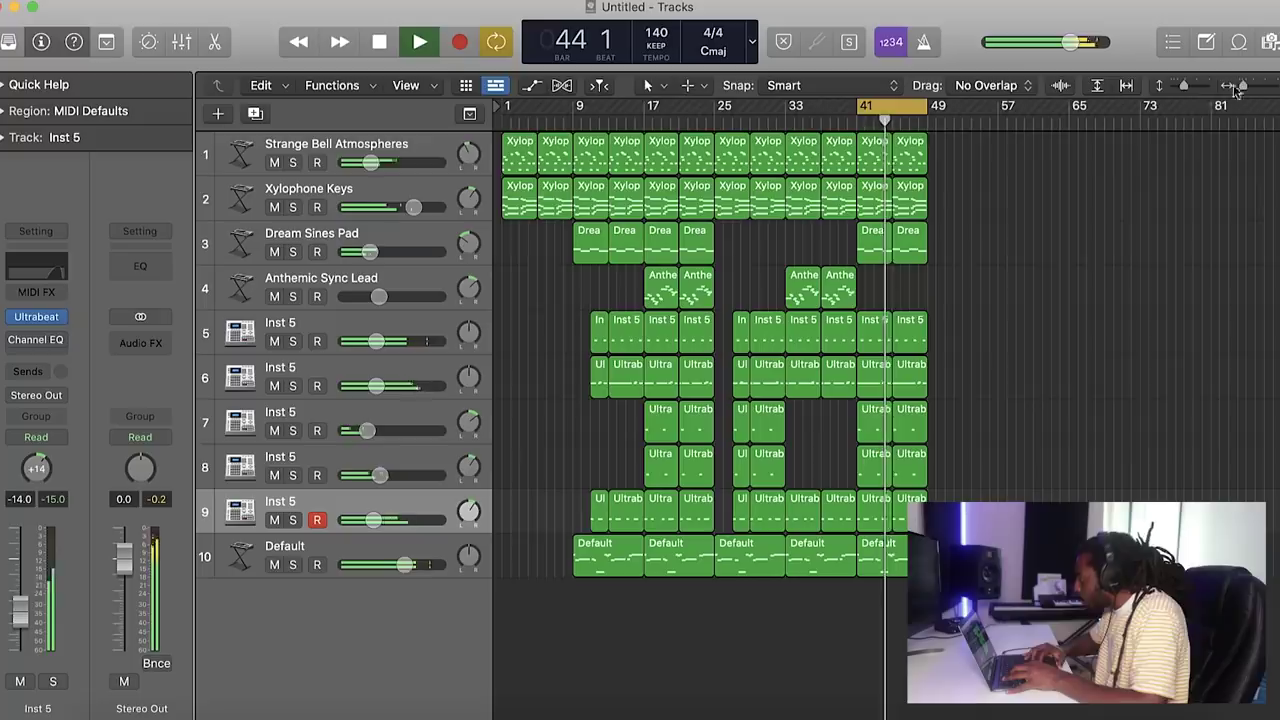
pyautogui.moveTo(858, 110); pyautogui.dragTo(518, 145)
pyautogui.press('super+a')
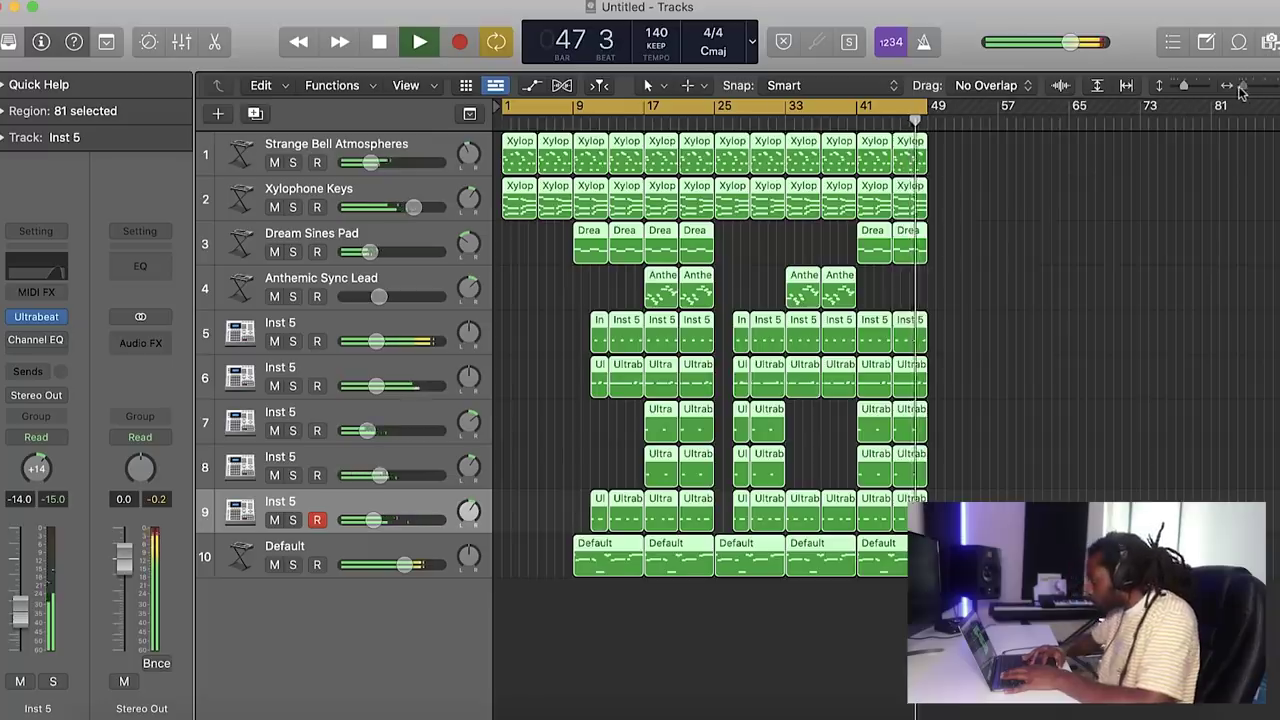
pyautogui.moveTo(1243, 89); pyautogui.dragTo(1240, 89)
pyautogui.click(1052, 306)
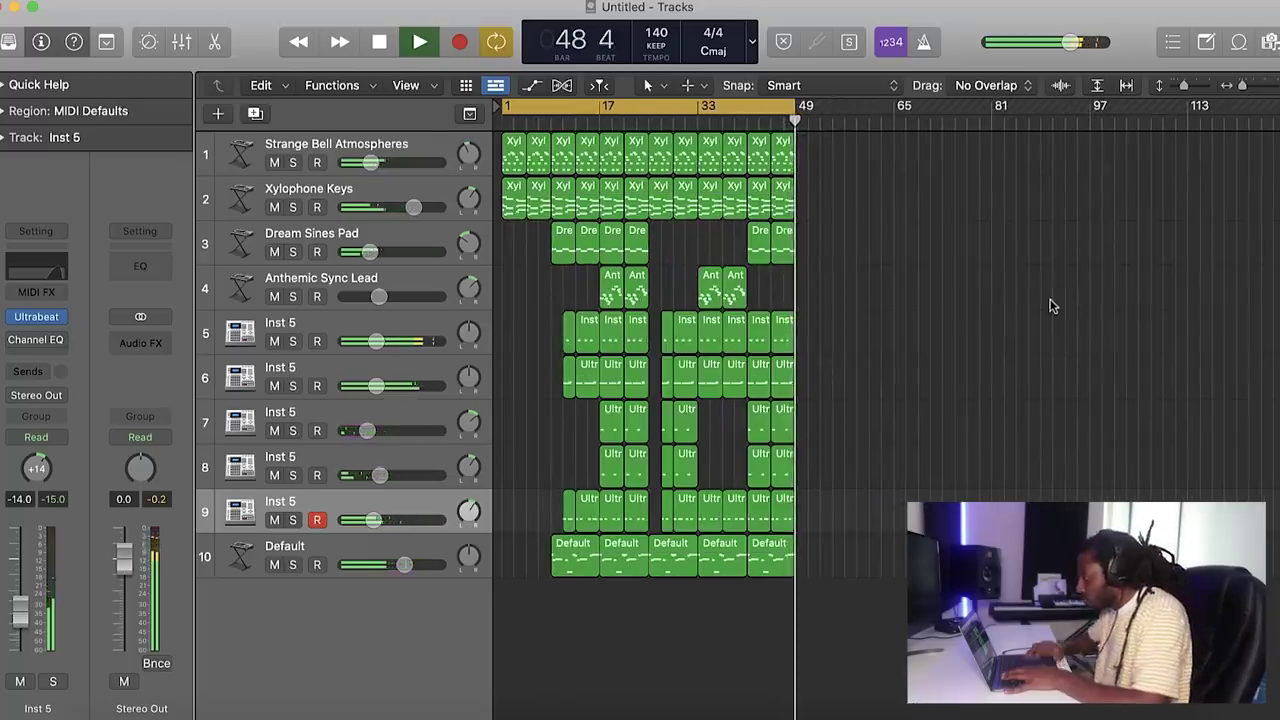